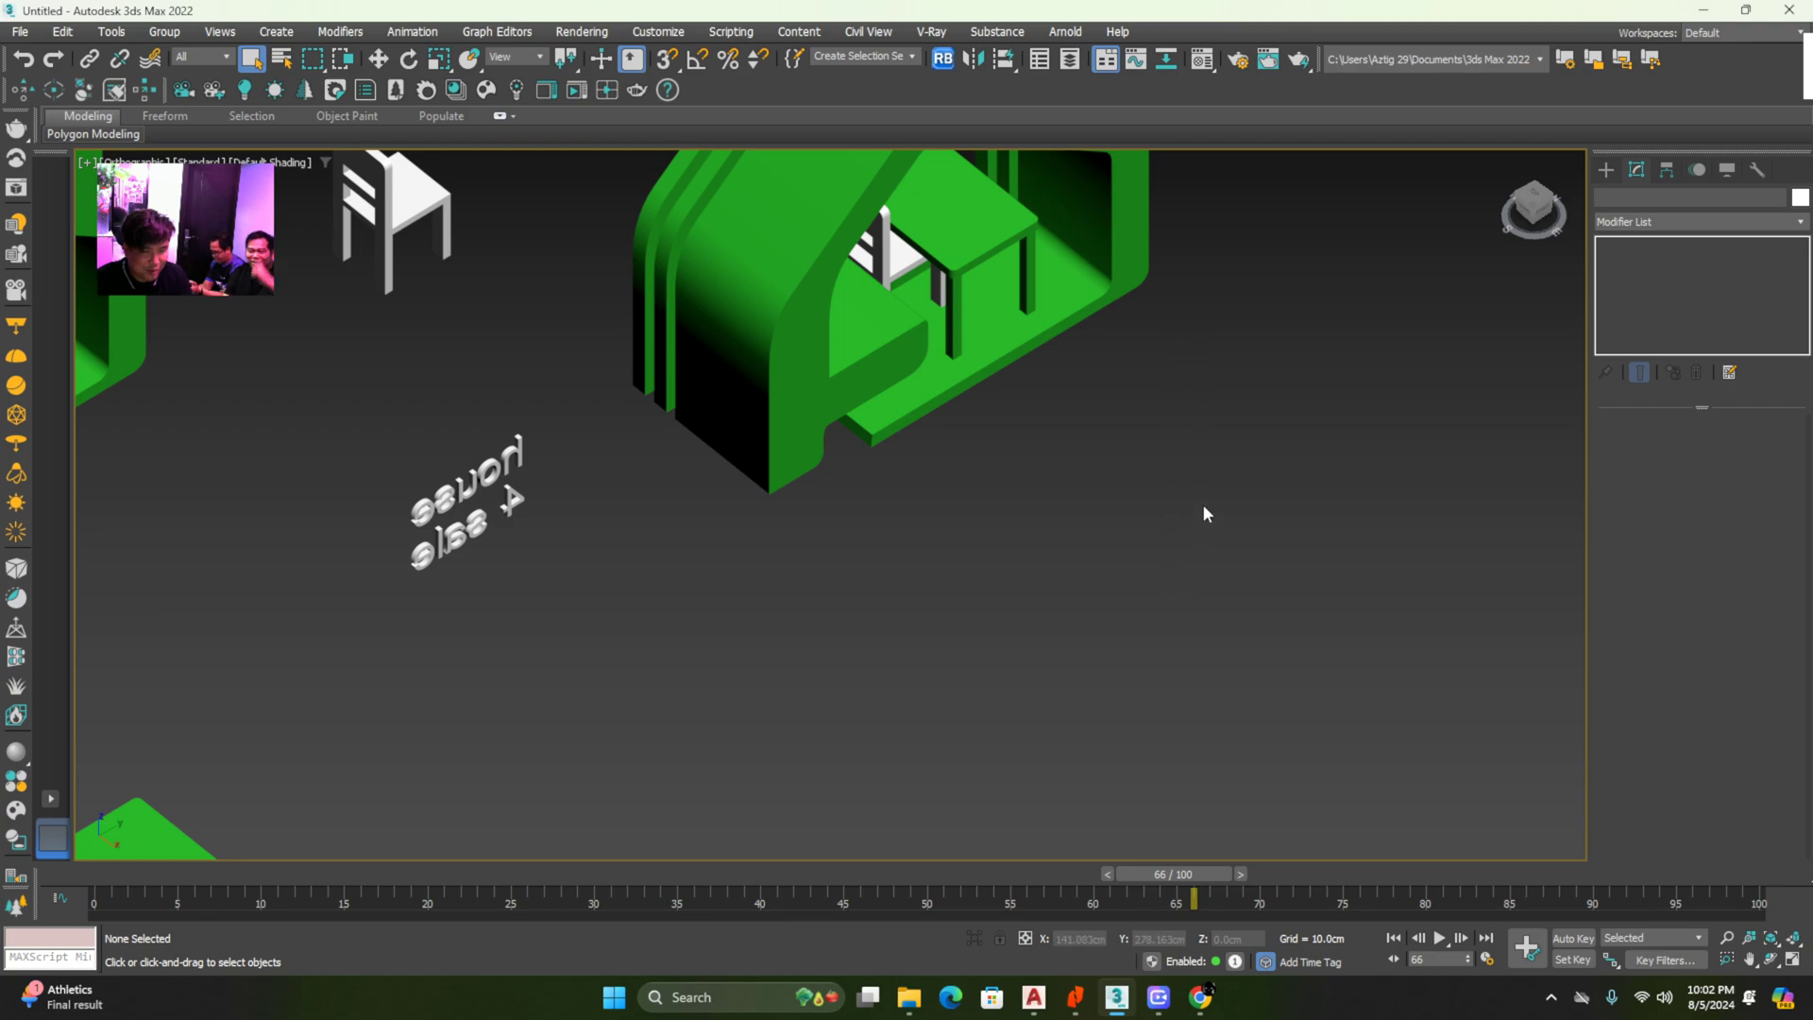
Examine the furnished house model and the separate shell, chair, table and text parts
scroll(1168, 502, "up", 2)
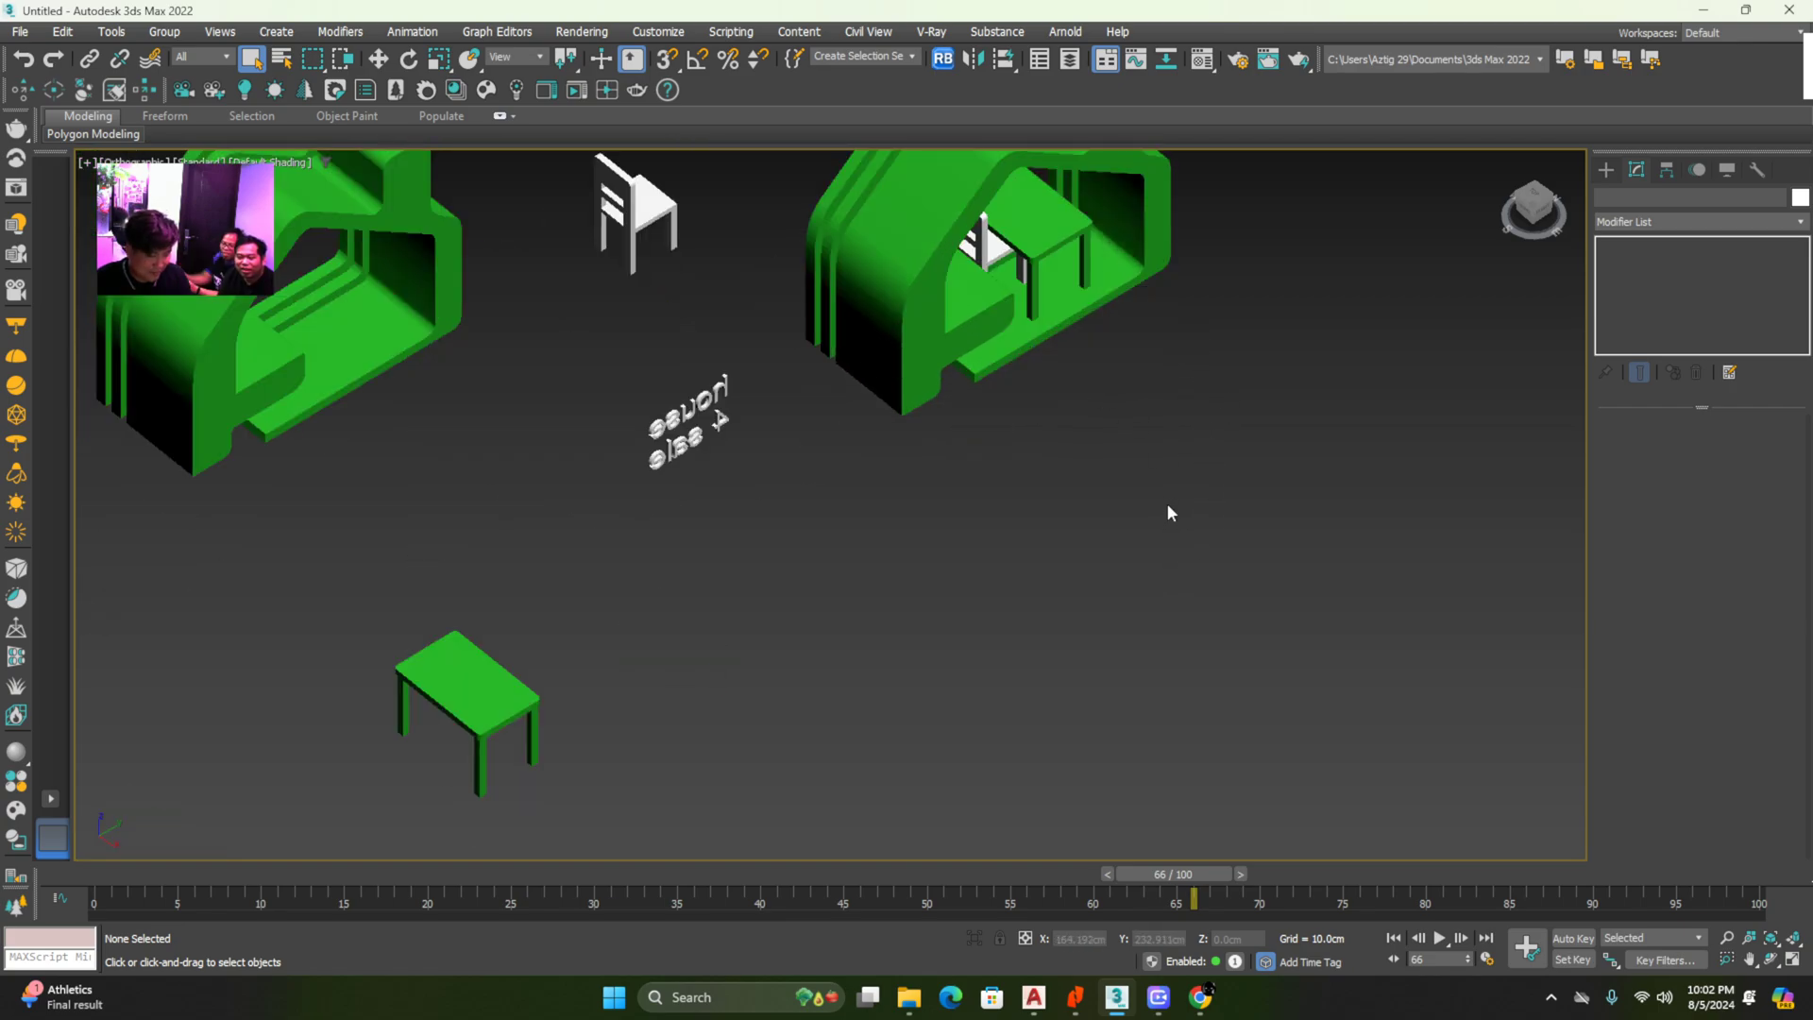
key("ctrl+z")
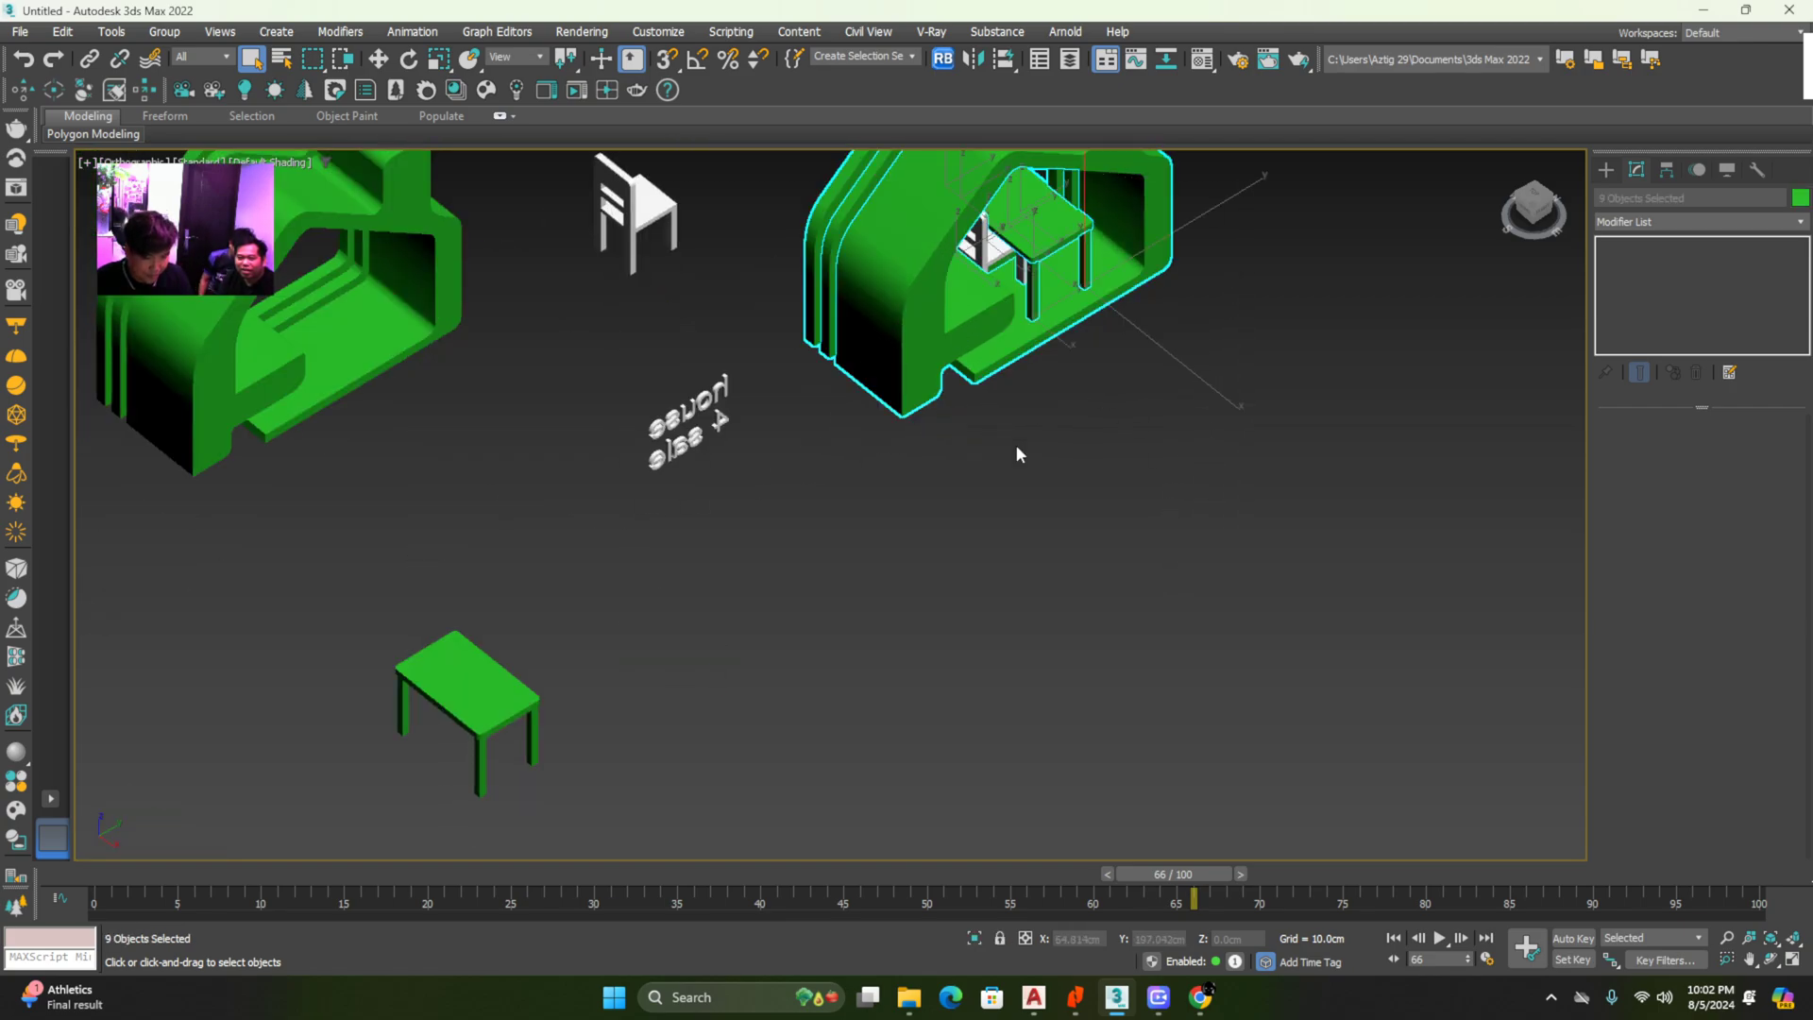
scroll(1095, 514, "up", 4)
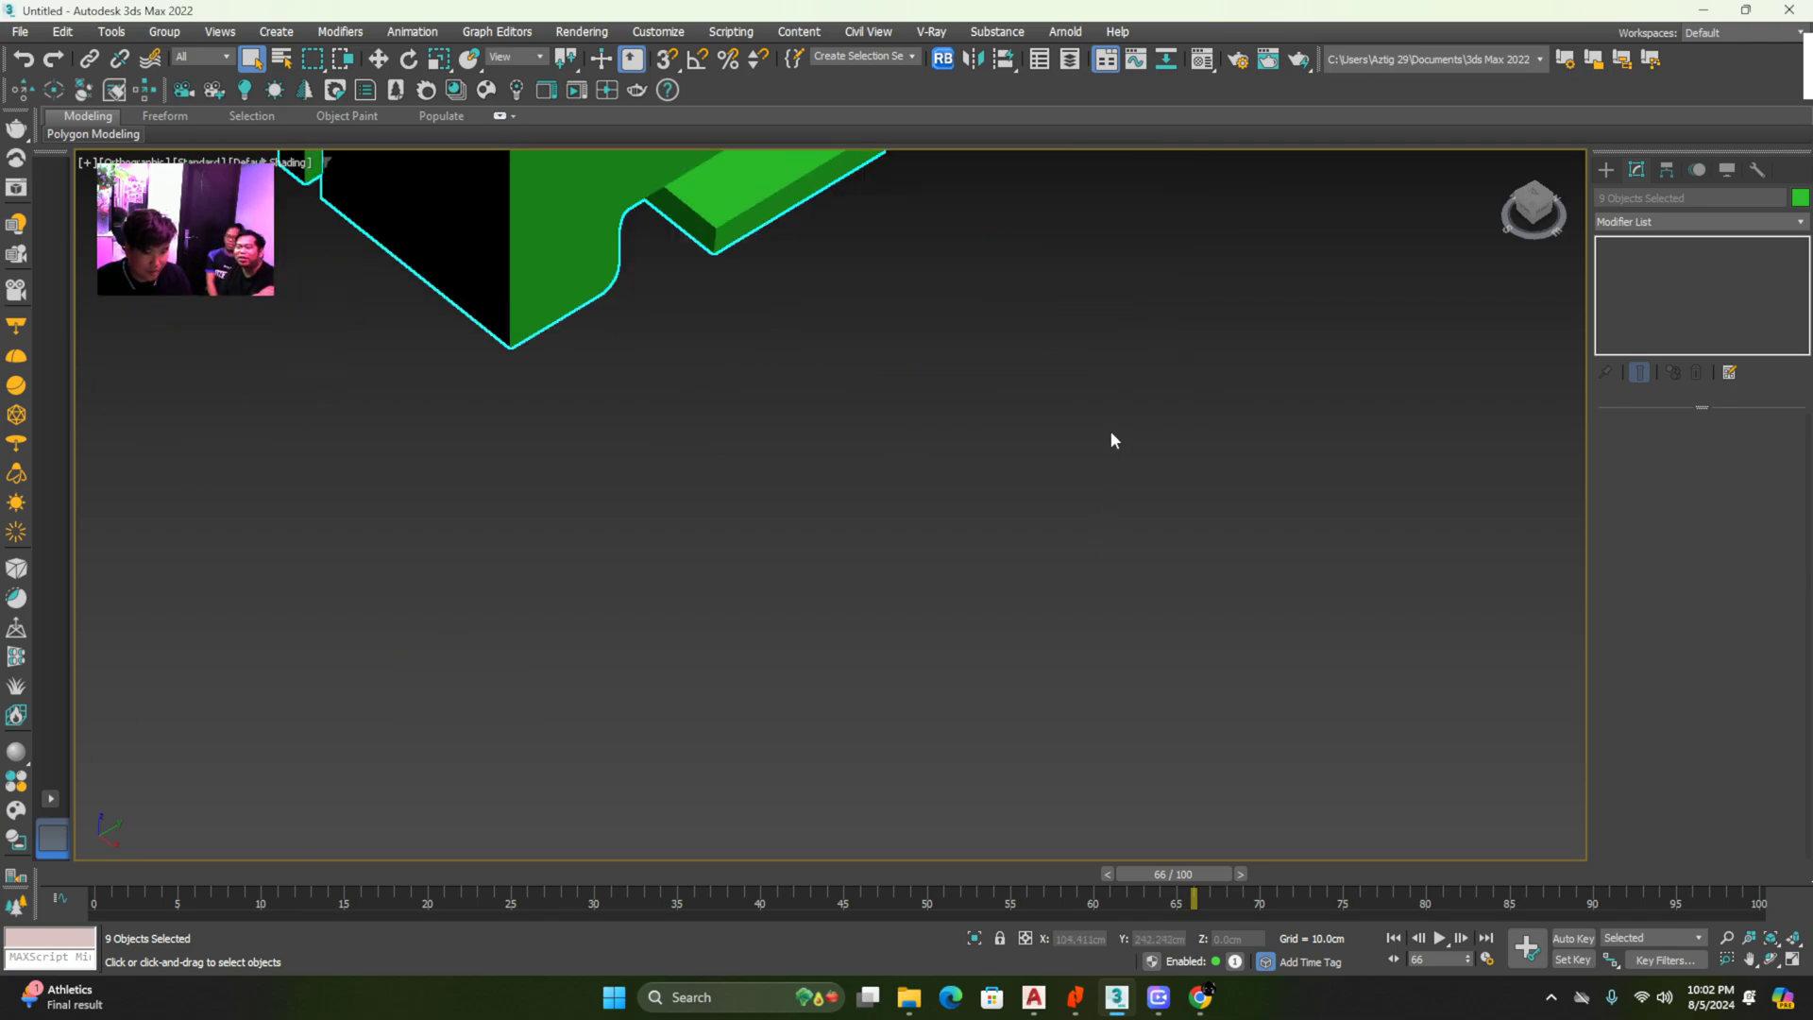
scroll(1110, 434, "down", 2)
left_click_drag(811, 241, 881, 553)
scroll(710, 470, "down", 4)
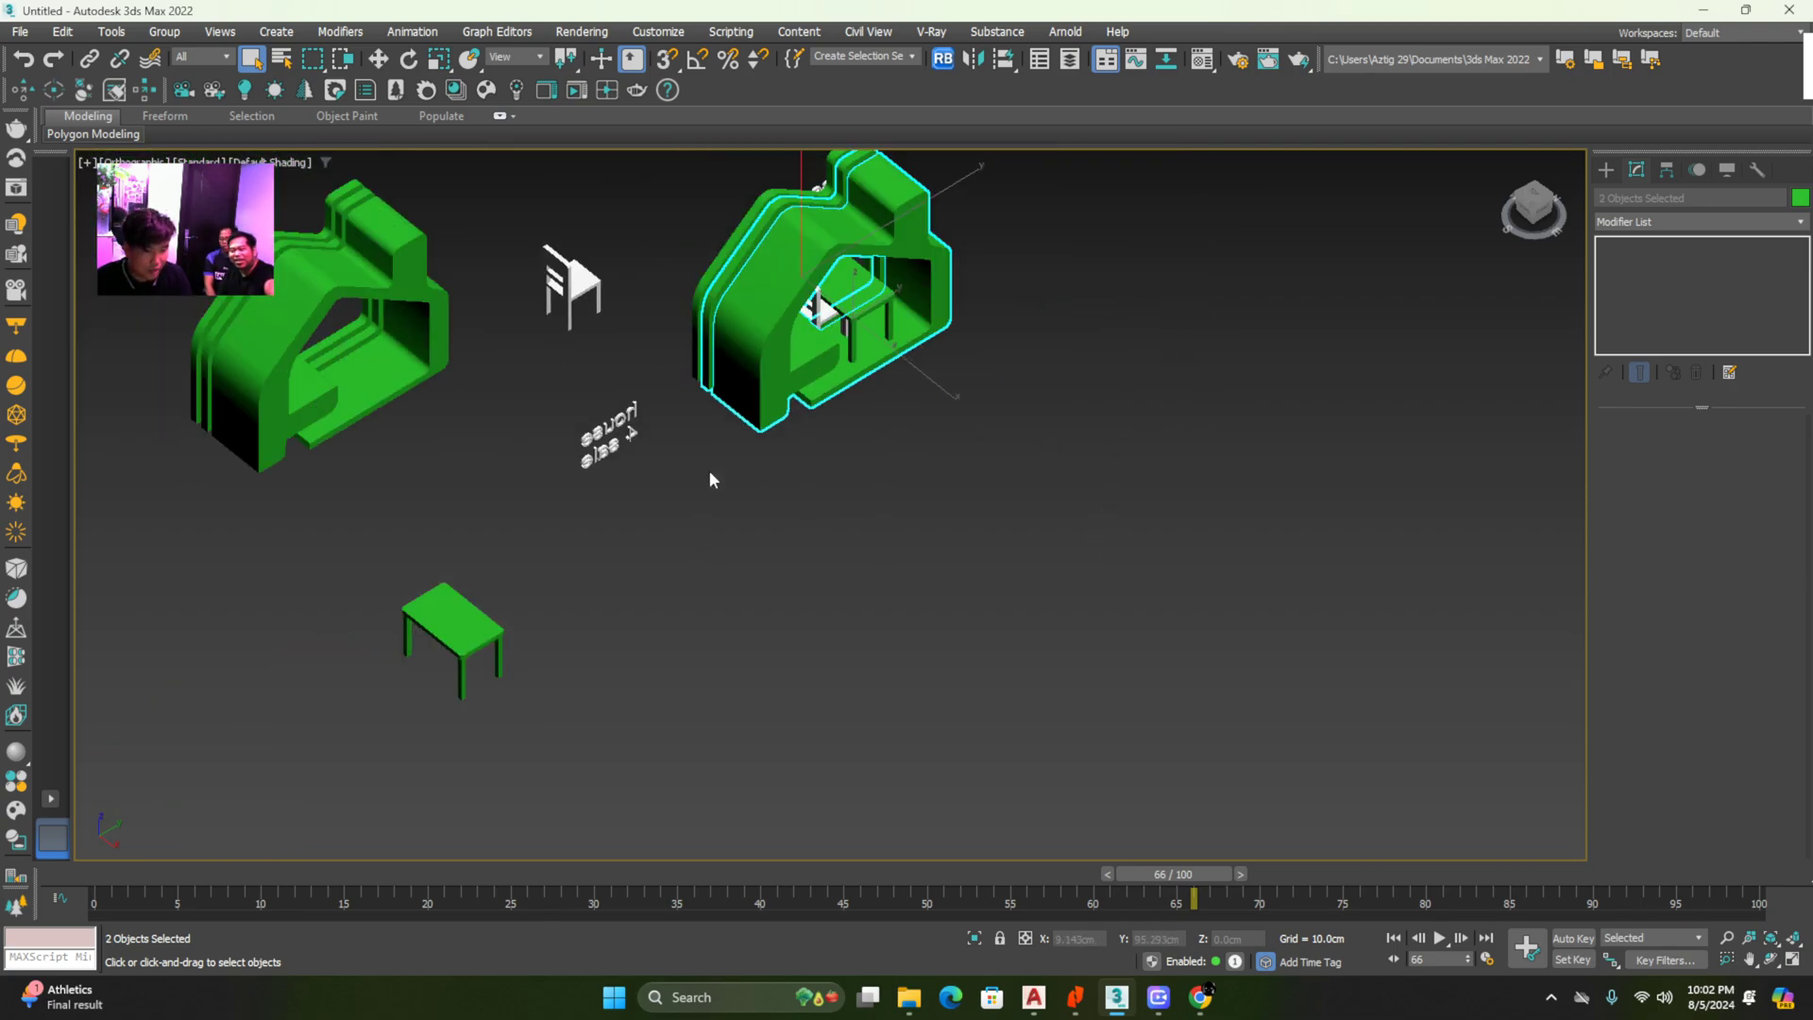
left_click(417, 547)
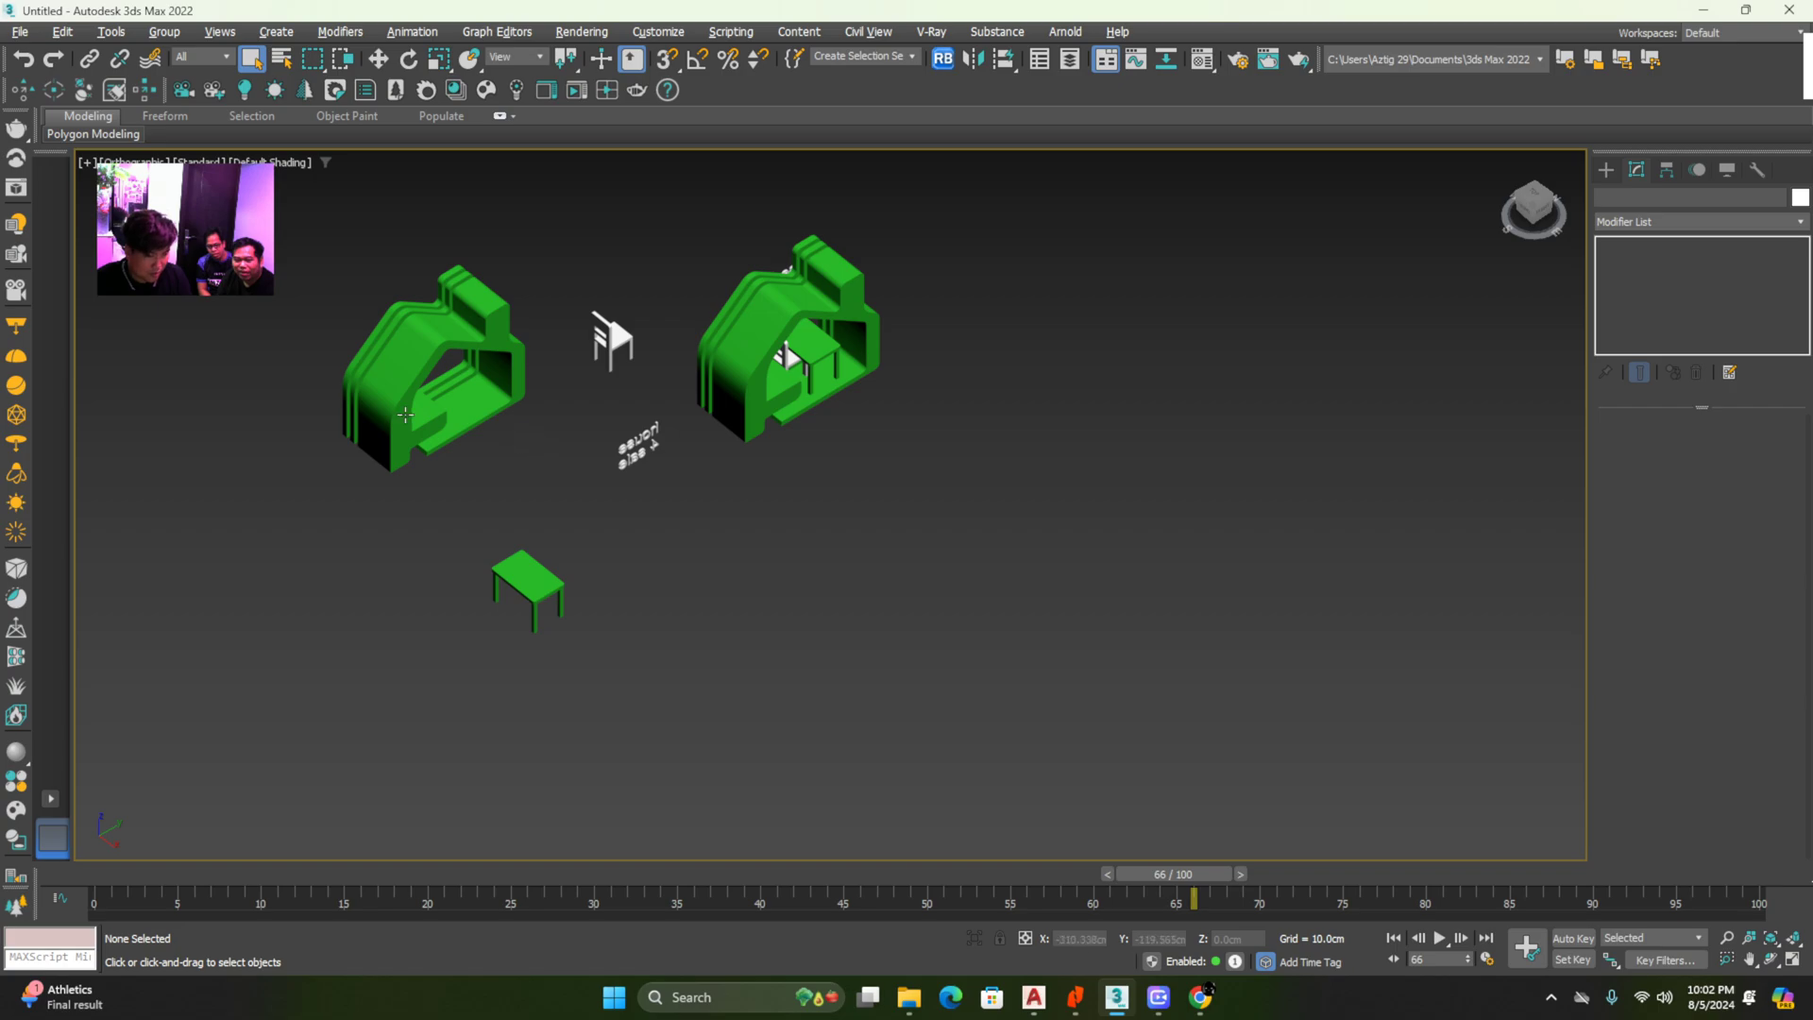
scroll(435, 406, "up", 5)
scroll(331, 329, "up", 2)
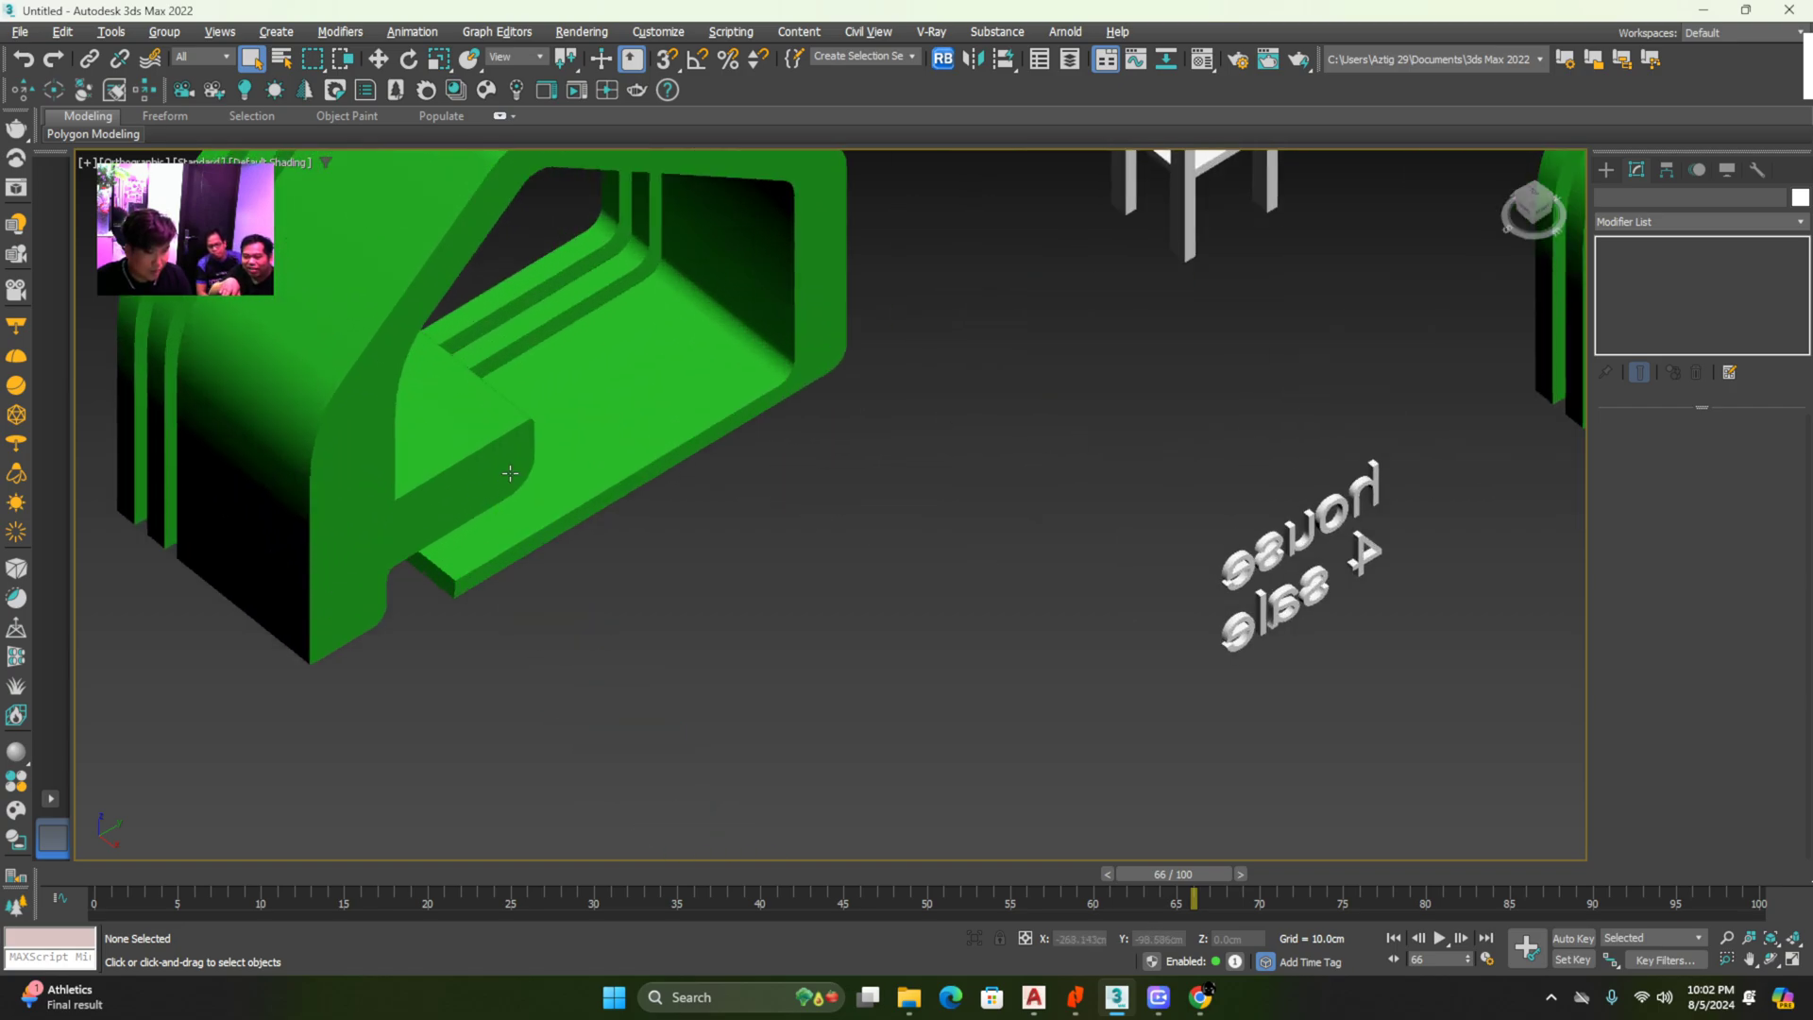
scroll(510, 473, "down", 4)
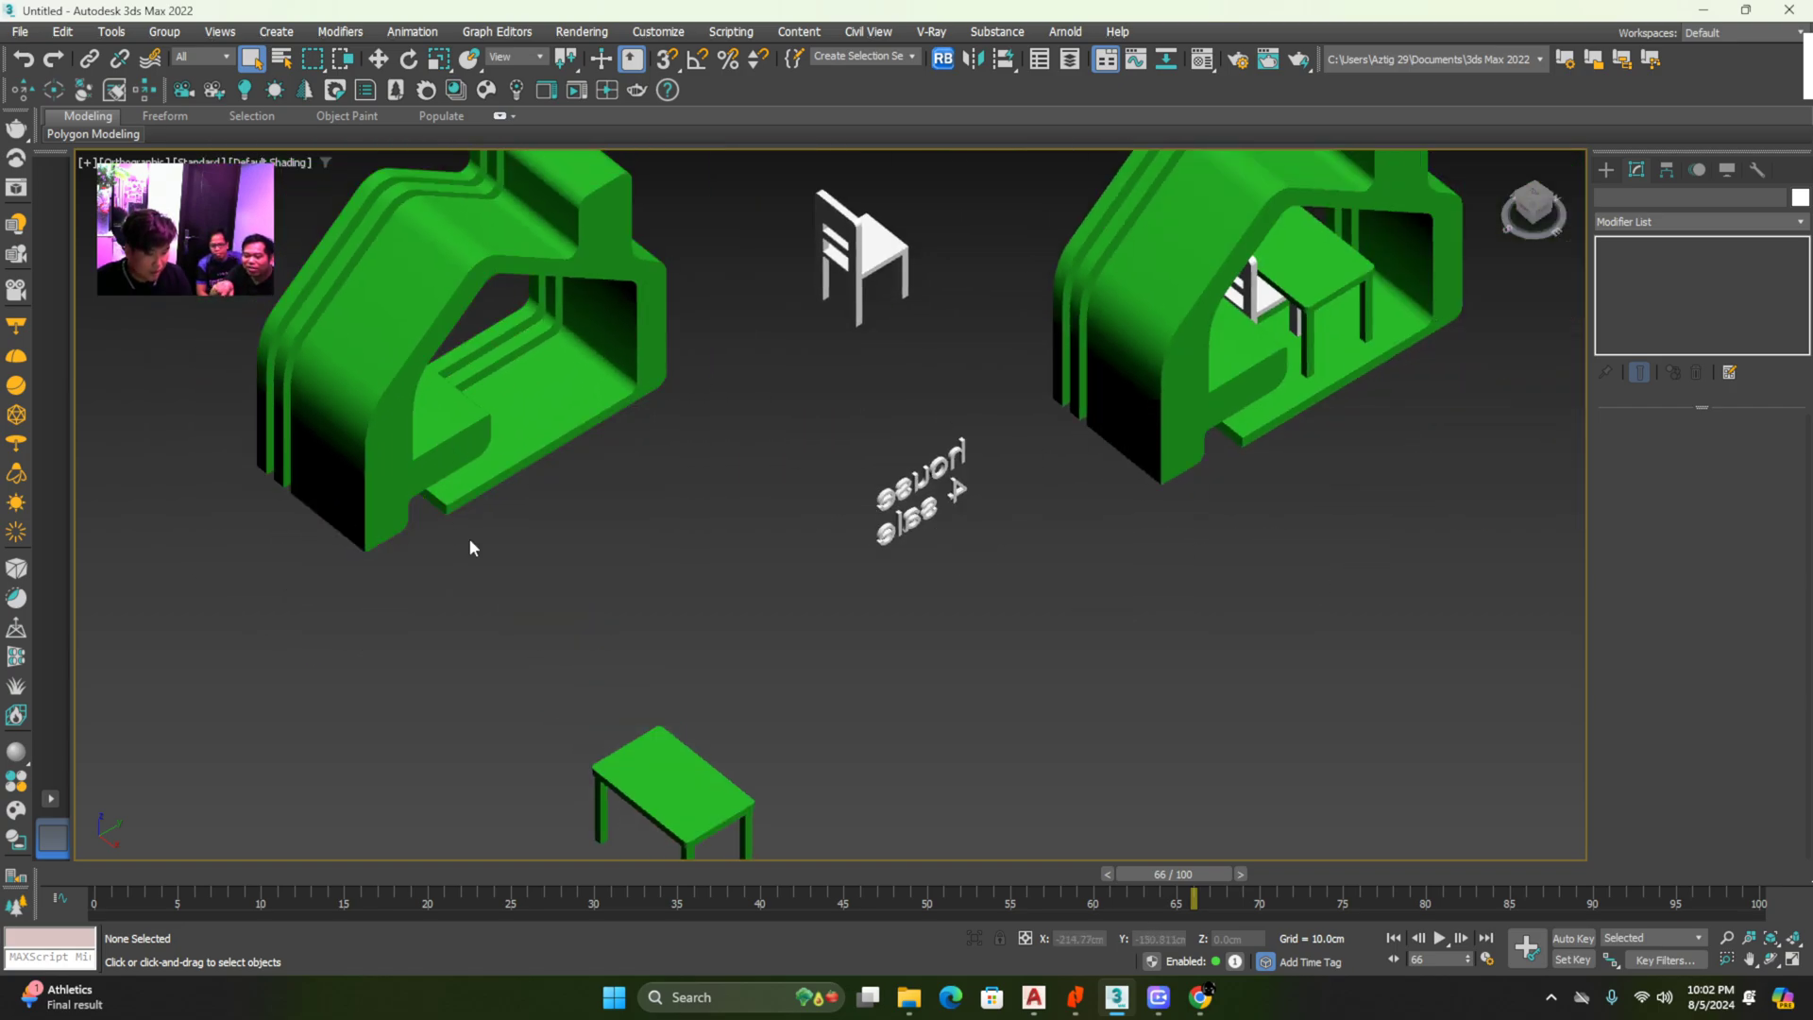
Turn the view to the other side of the houses and compare the empty shell with the furnished one
middle_click_drag(453, 458, 510, 388, "alt")
left_click(607, 298)
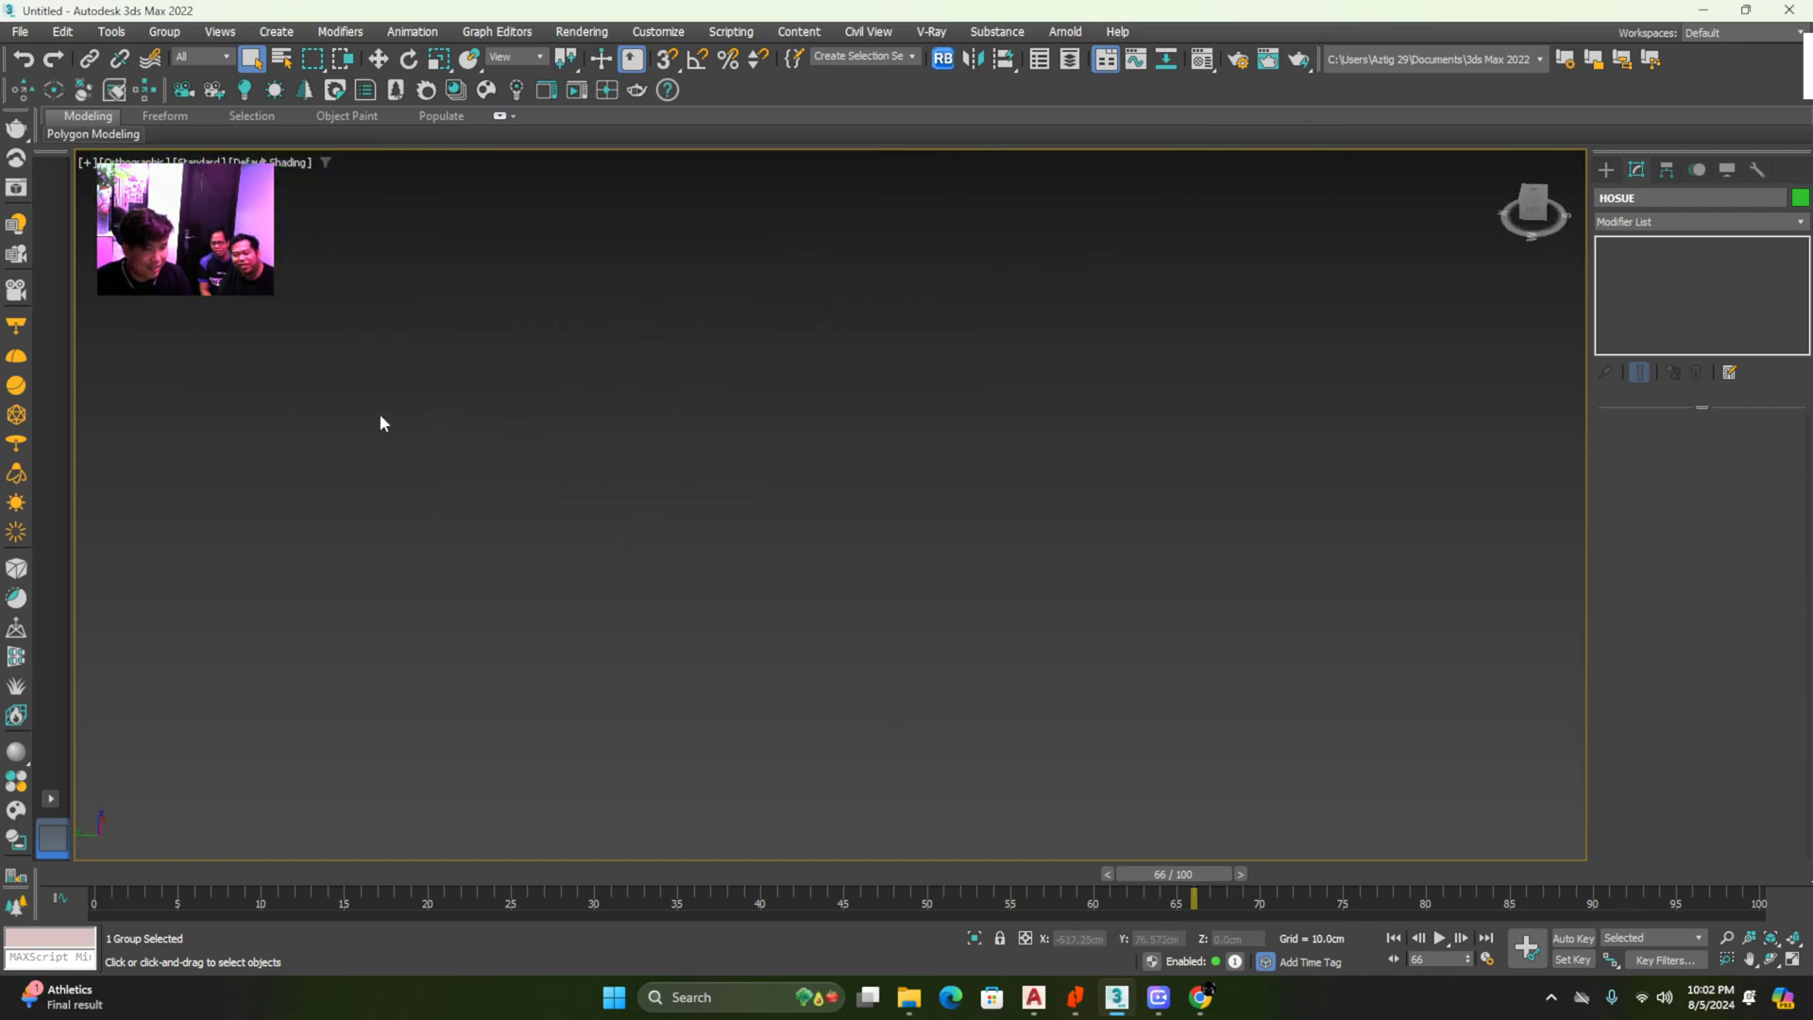
scroll(395, 404, "down", 5)
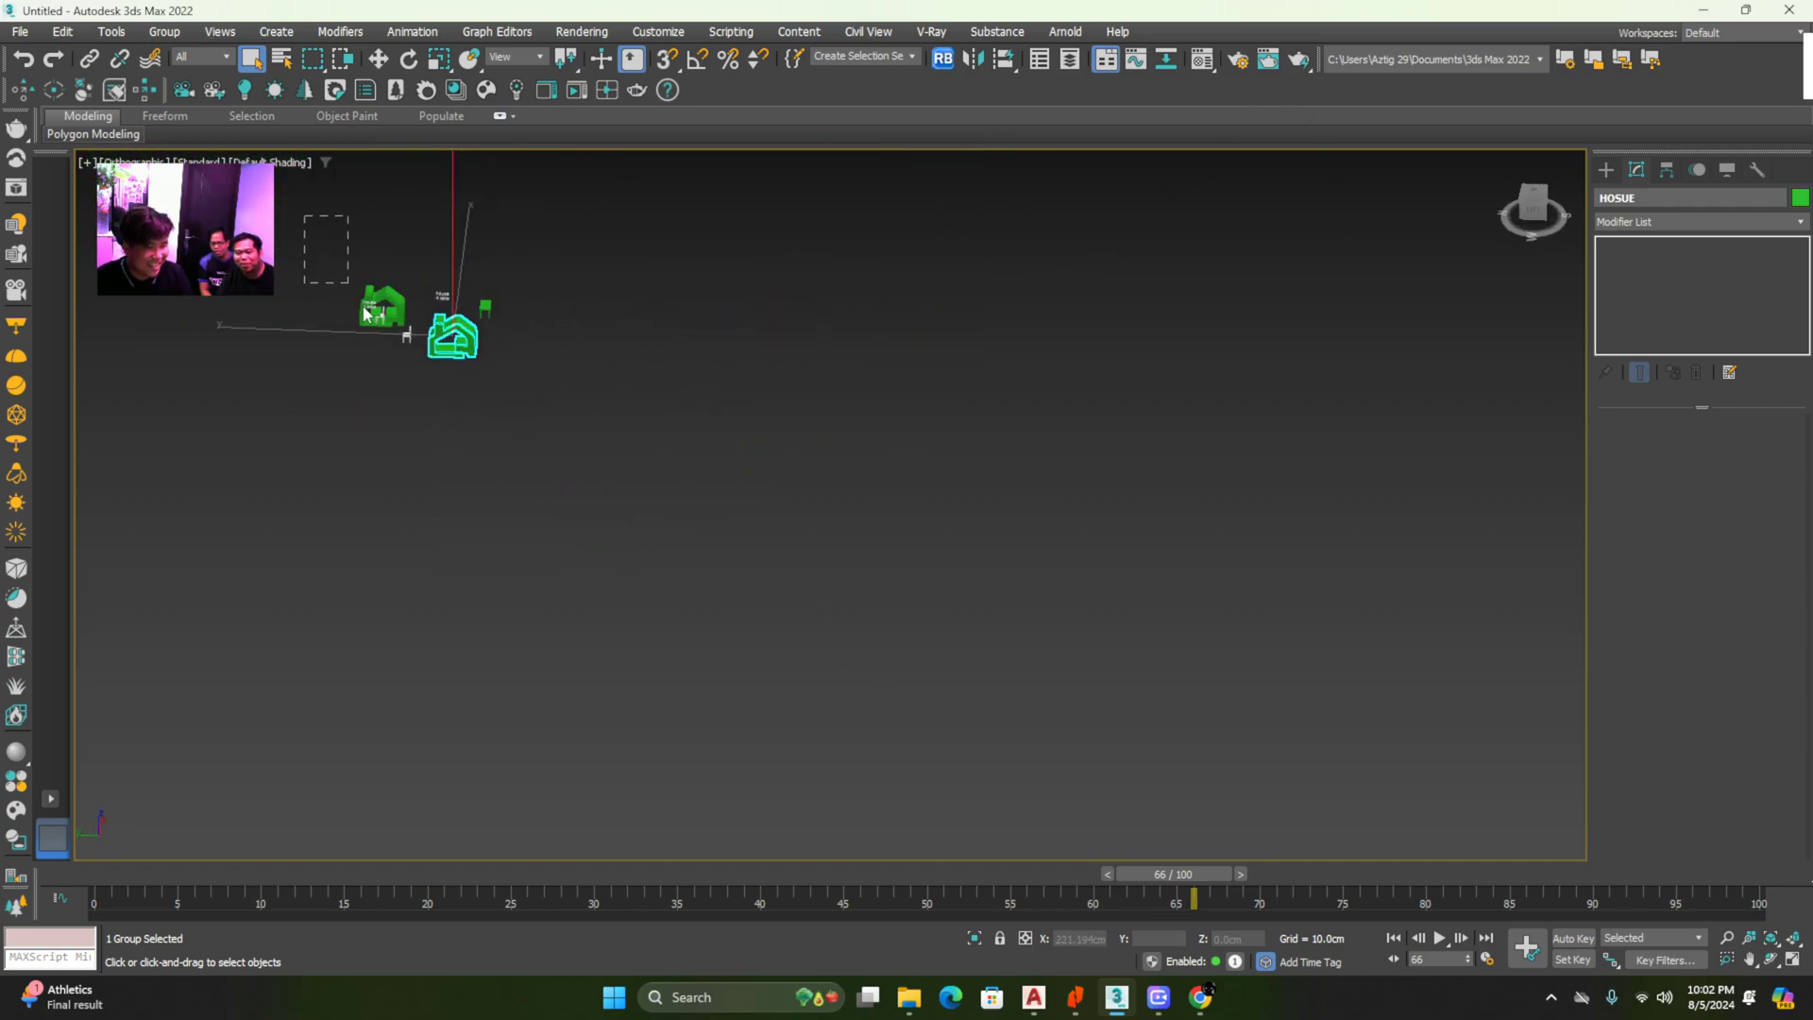
scroll(395, 318, "up", 2)
scroll(434, 300, "up", 4)
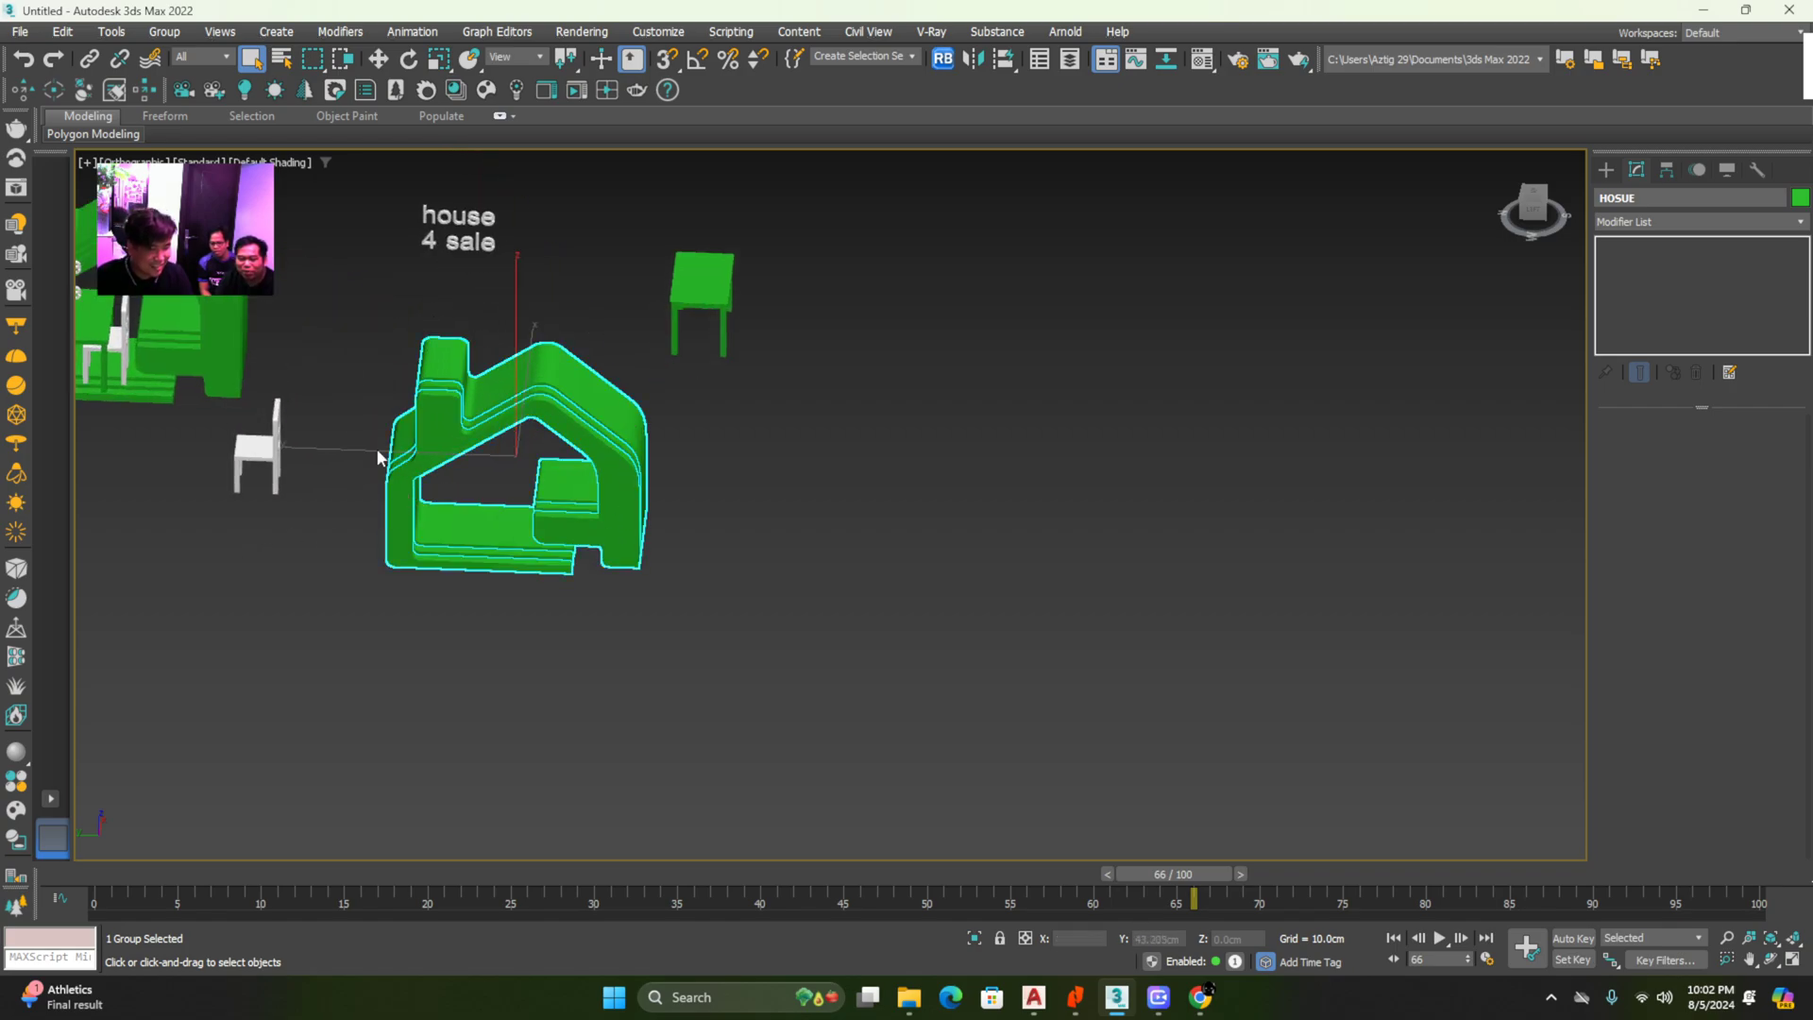
left_click(527, 434)
left_click(546, 411)
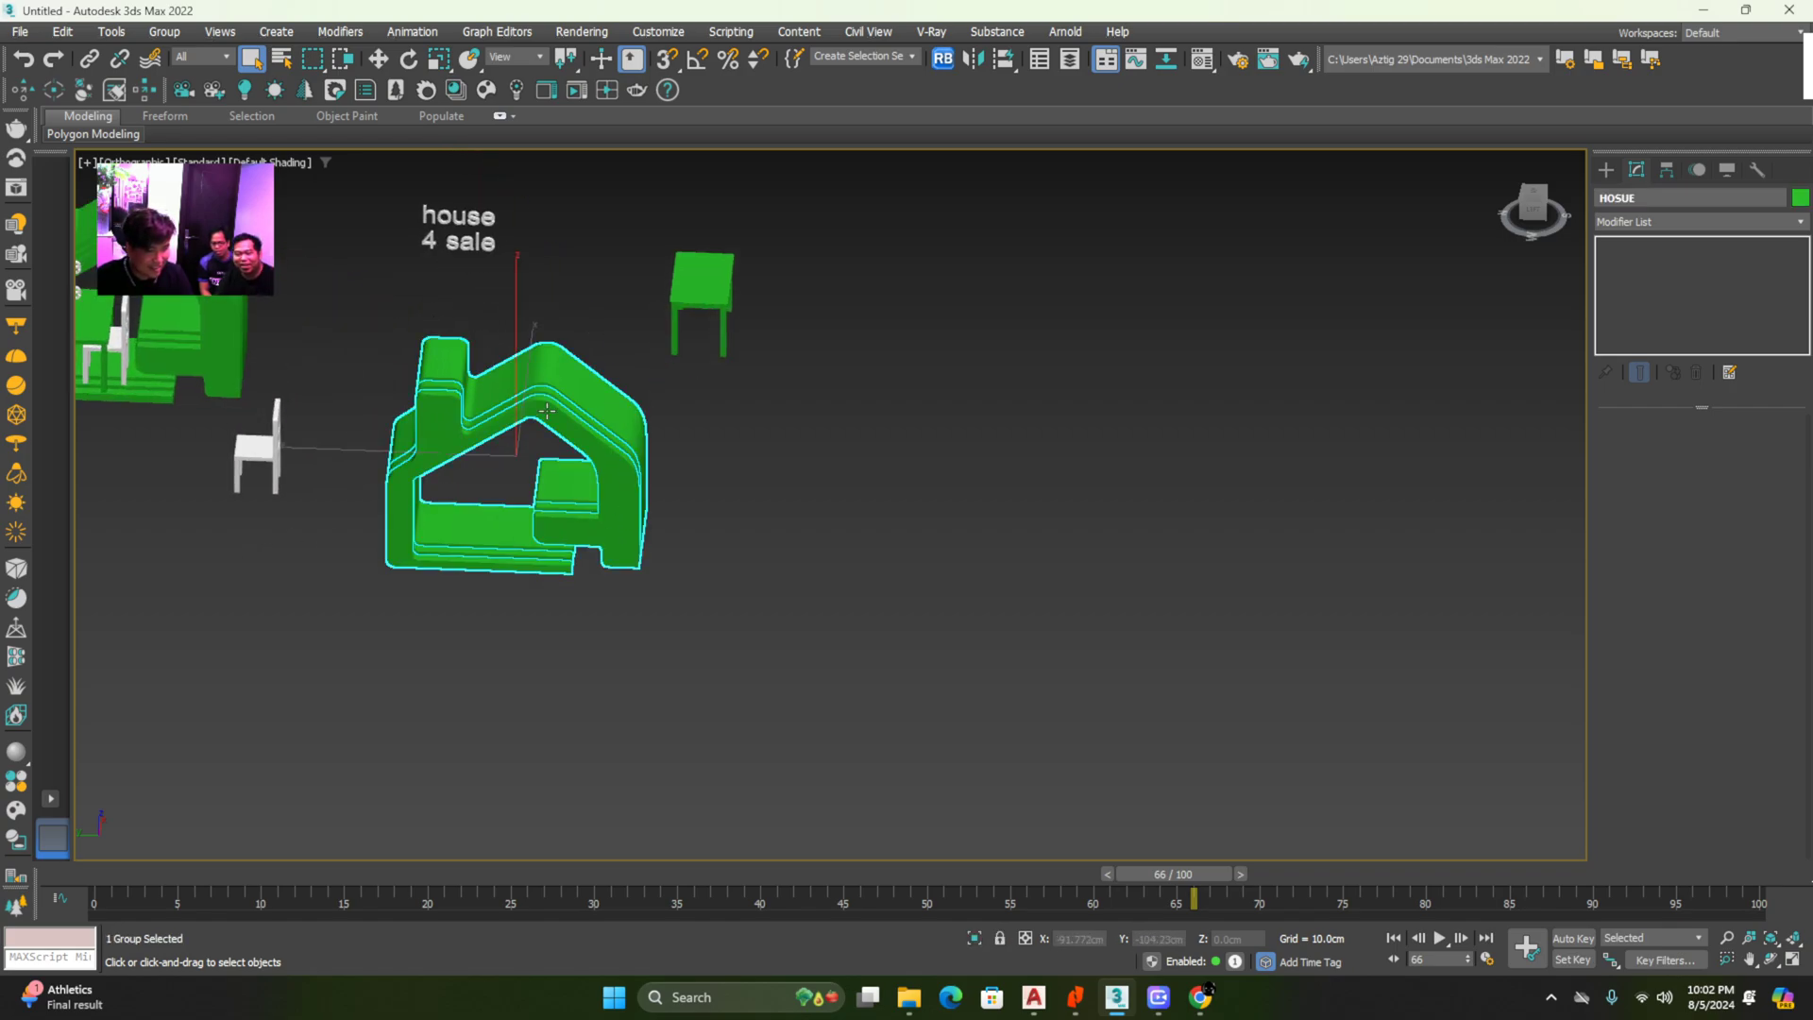
middle_click_drag(547, 410, 801, 483)
left_click(918, 506)
left_click(746, 472)
left_click(922, 530)
left_click(809, 498)
Move the separate table into the empty house shell, to about X -284 cm and Y -61 cm
left_click(976, 369)
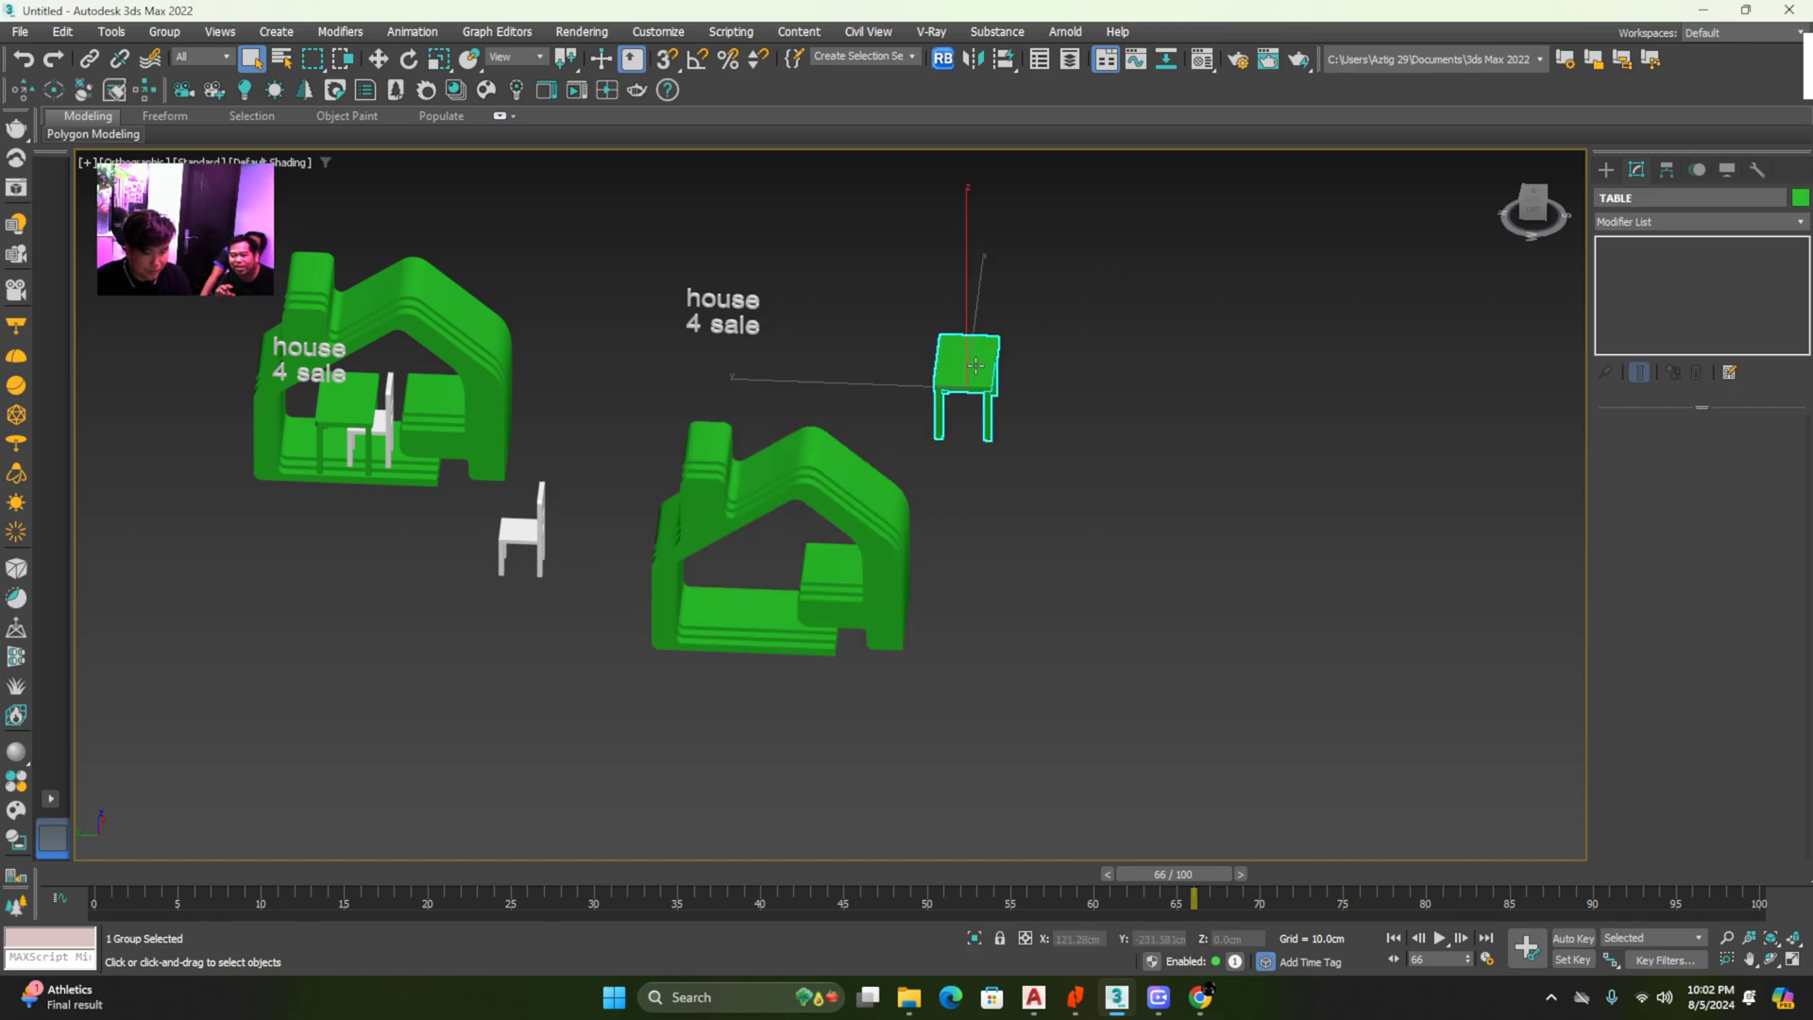
right_click(987, 371)
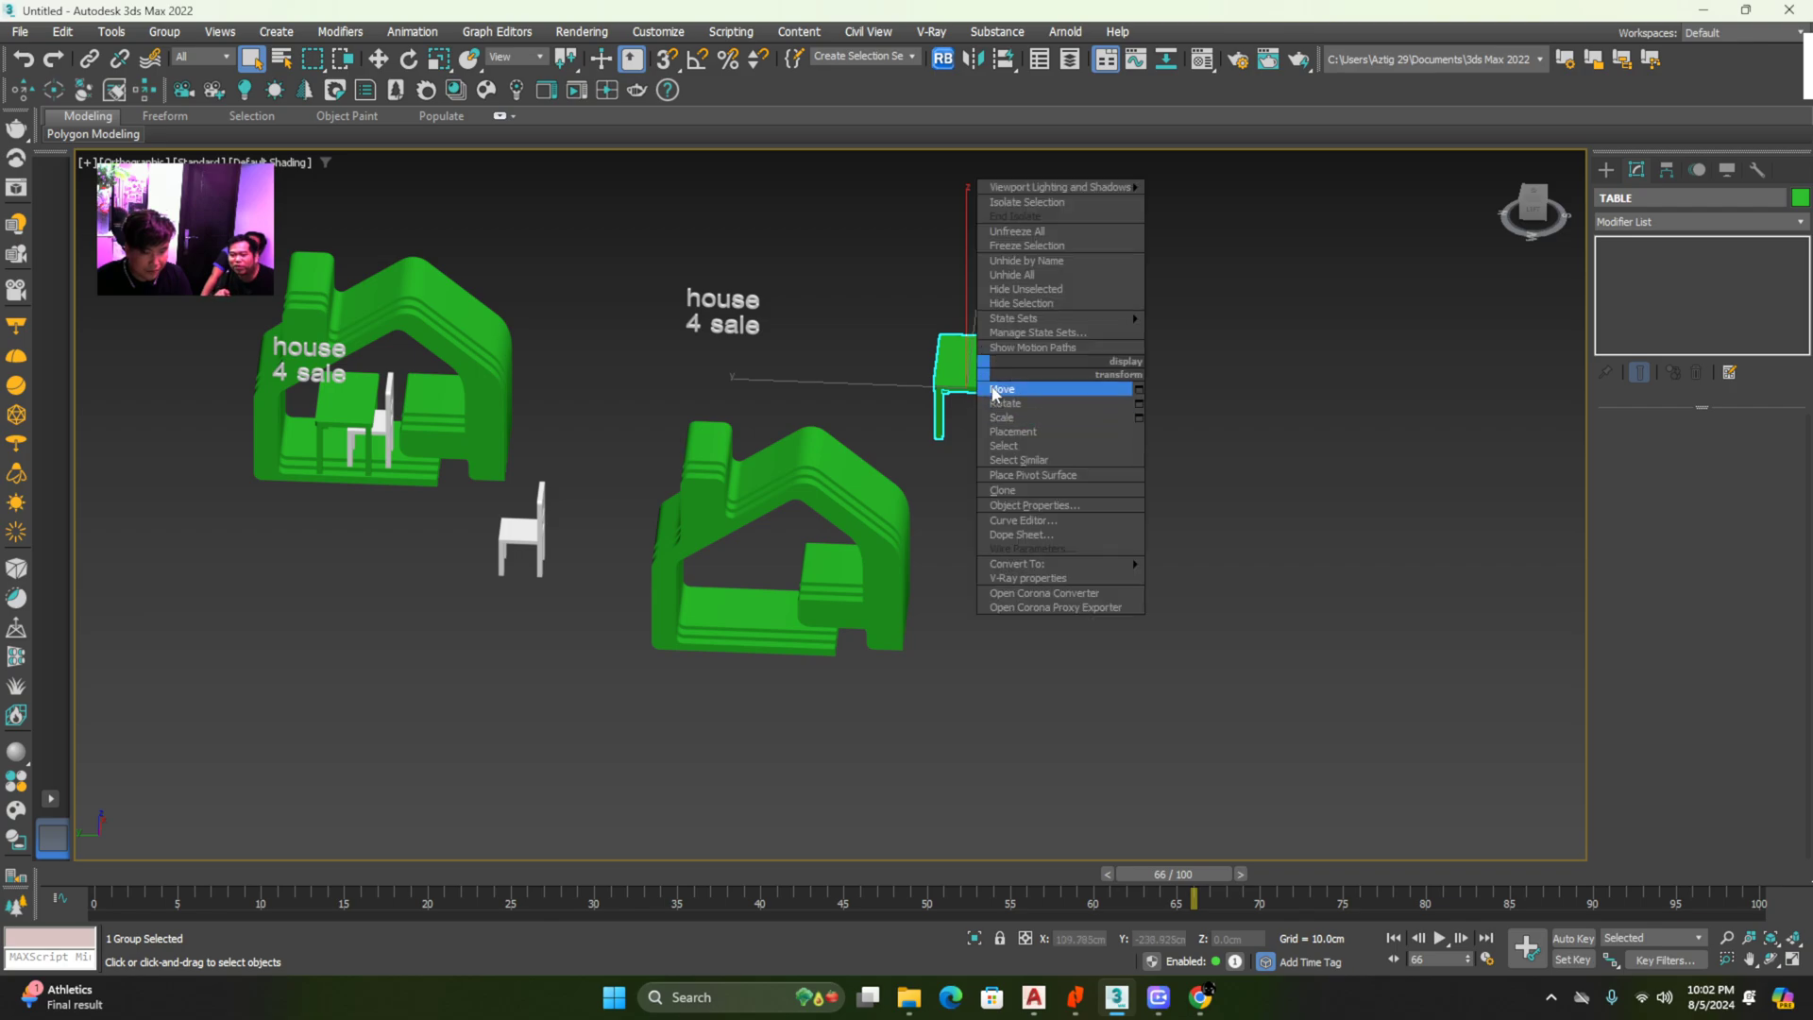
left_click(1003, 389)
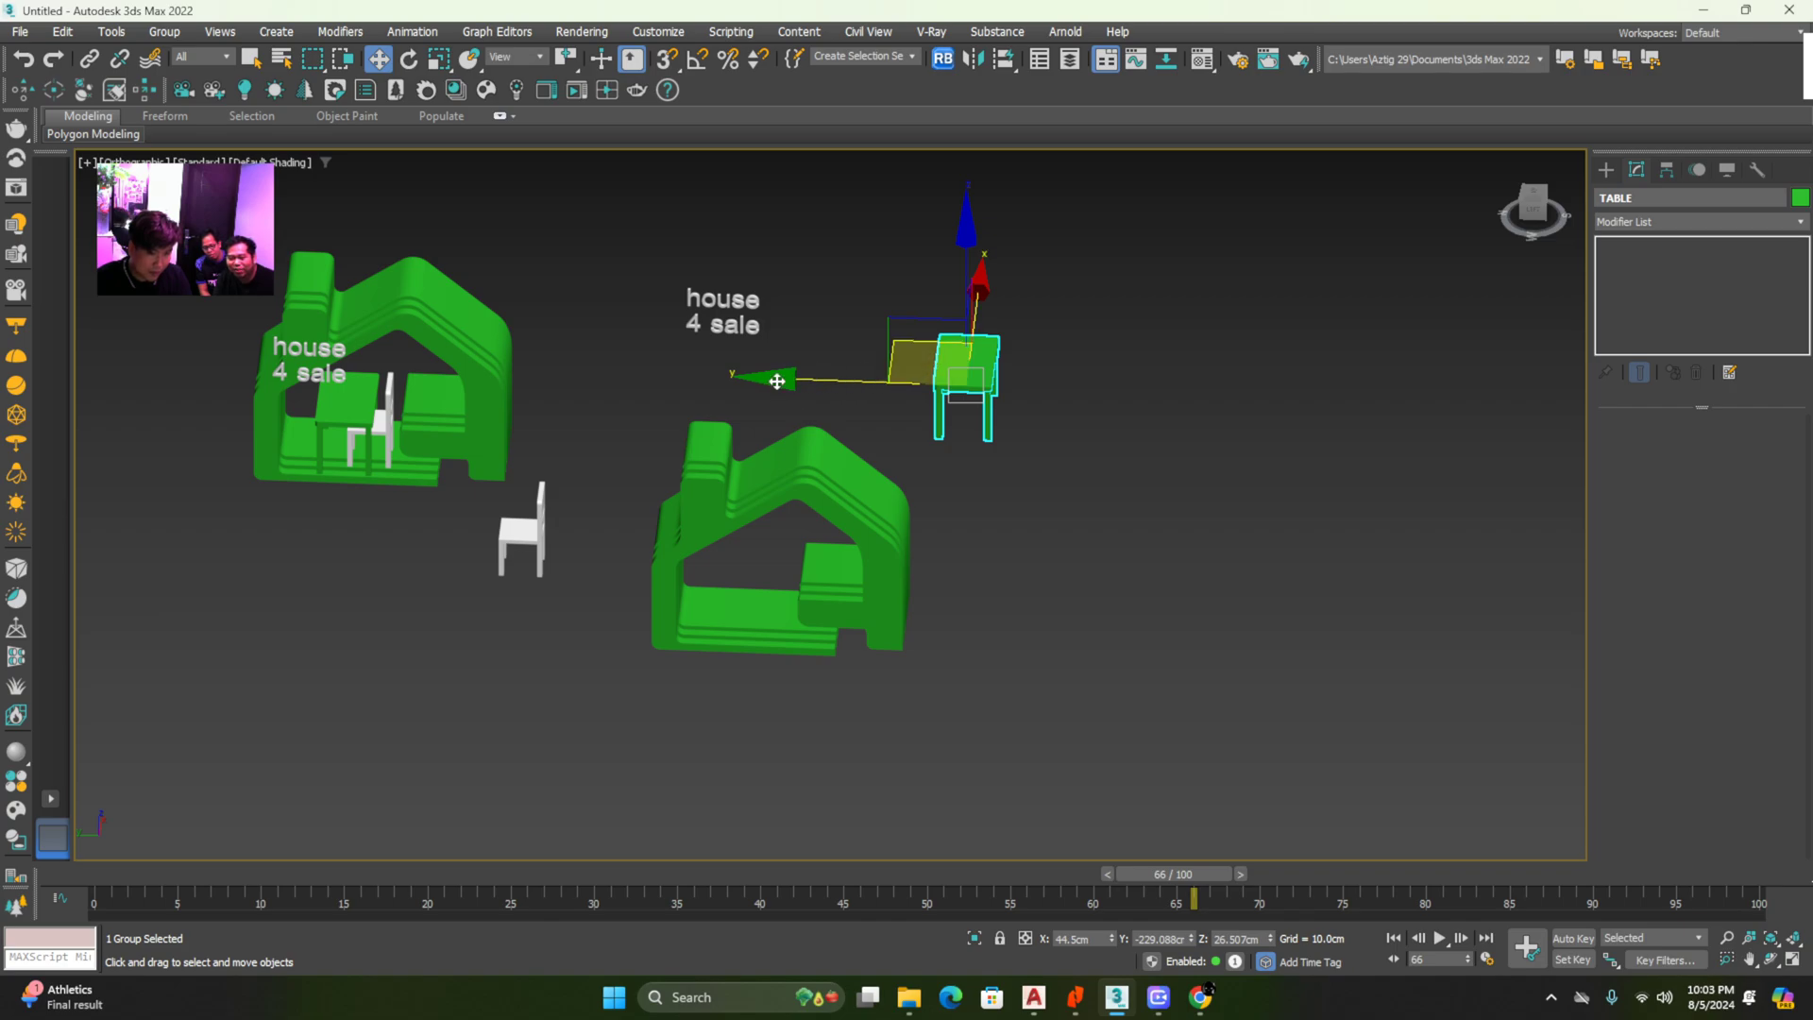
left_click_drag(780, 379, 580, 557)
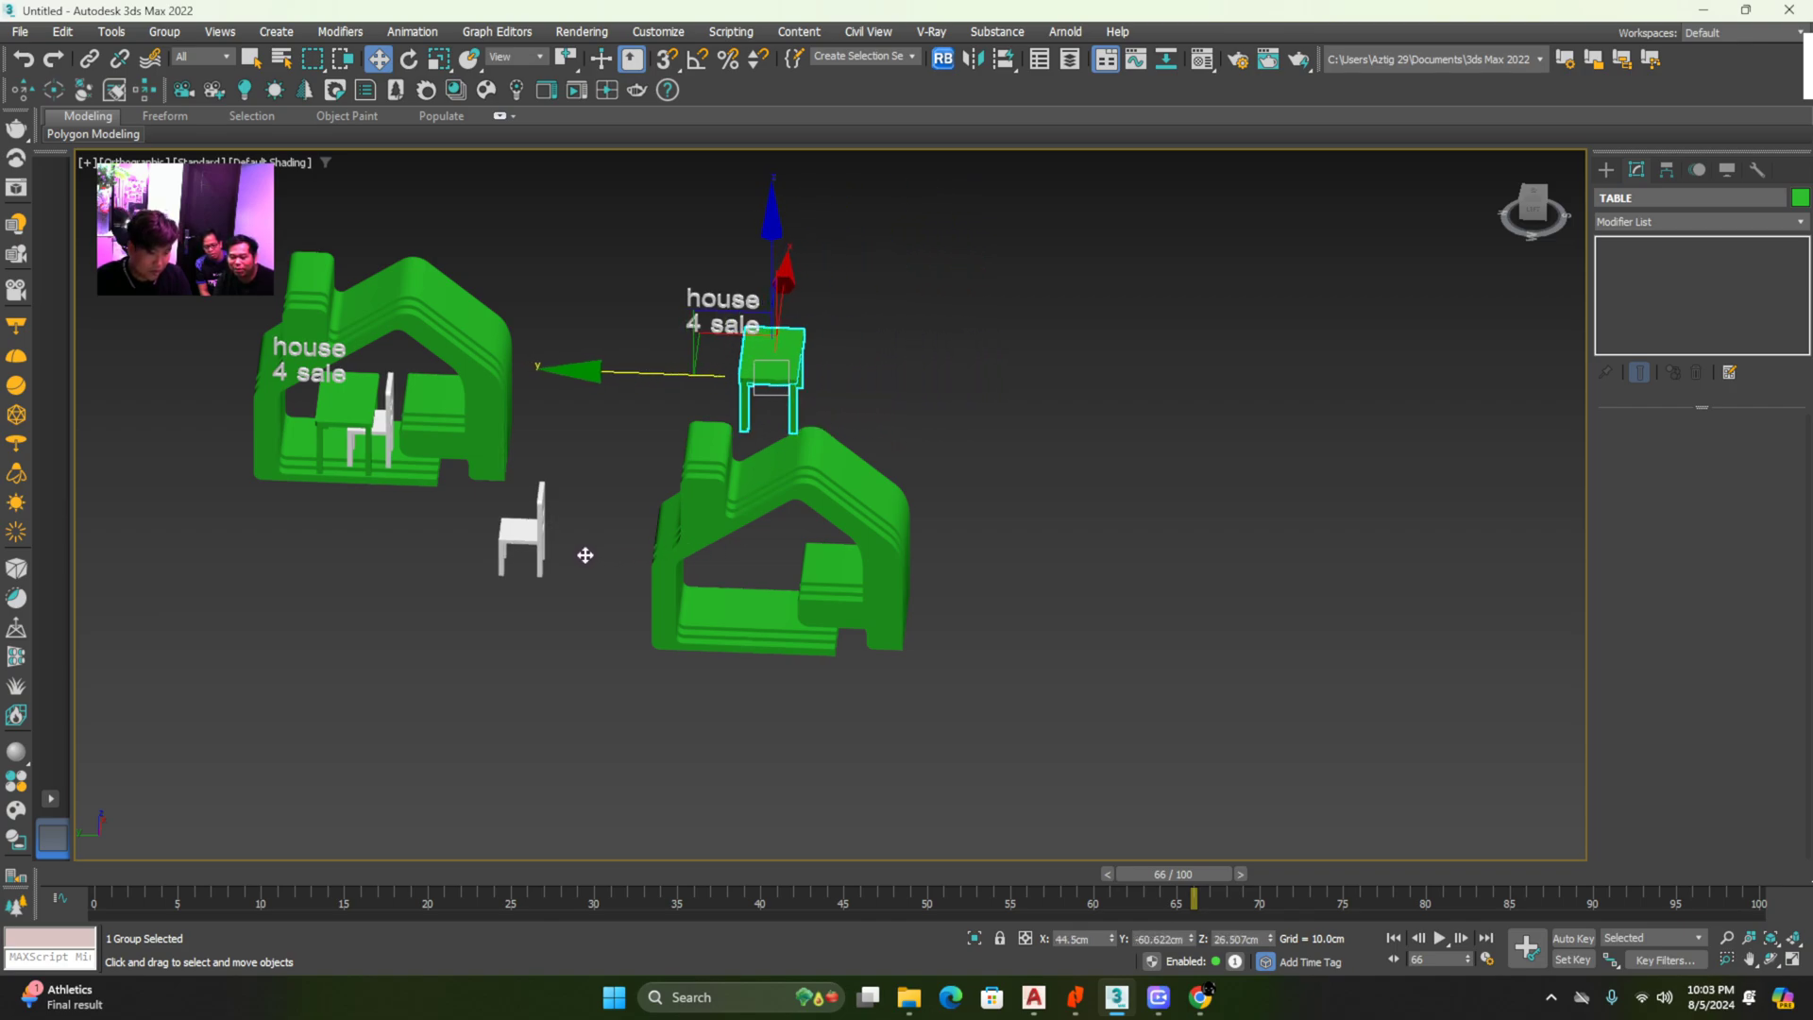
key("t")
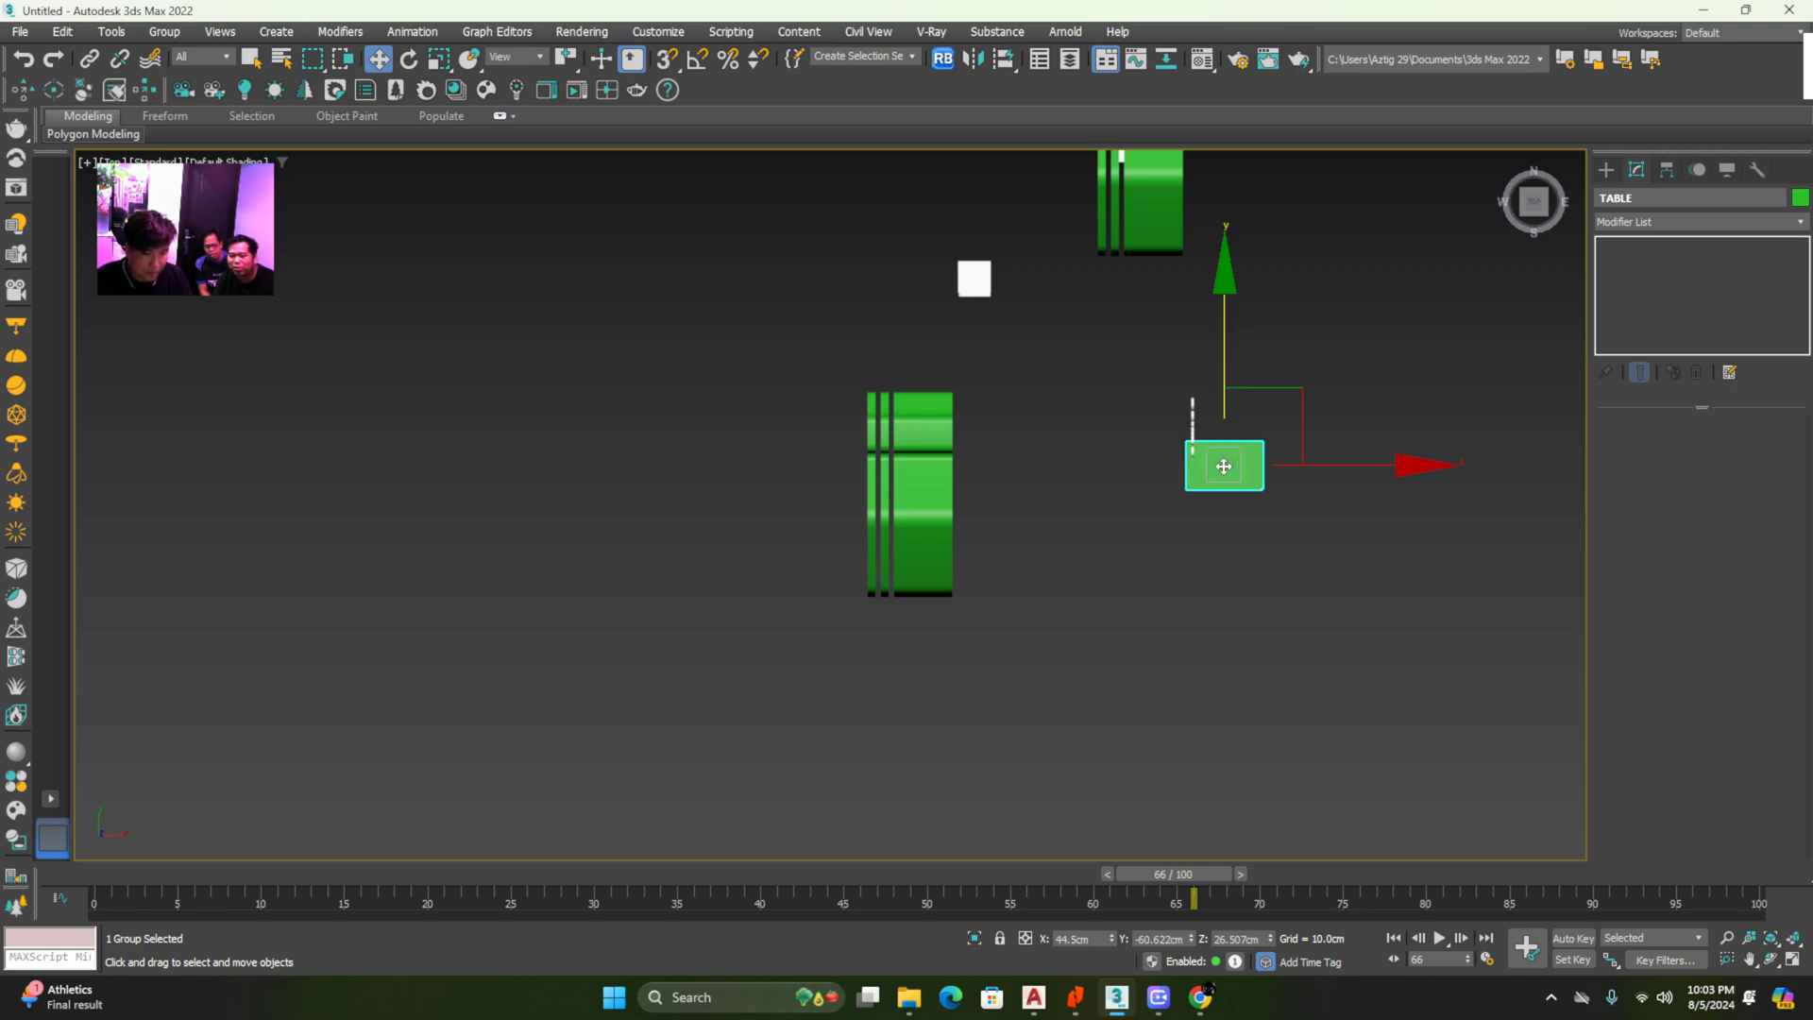
left_click_drag(1418, 463, 1115, 526)
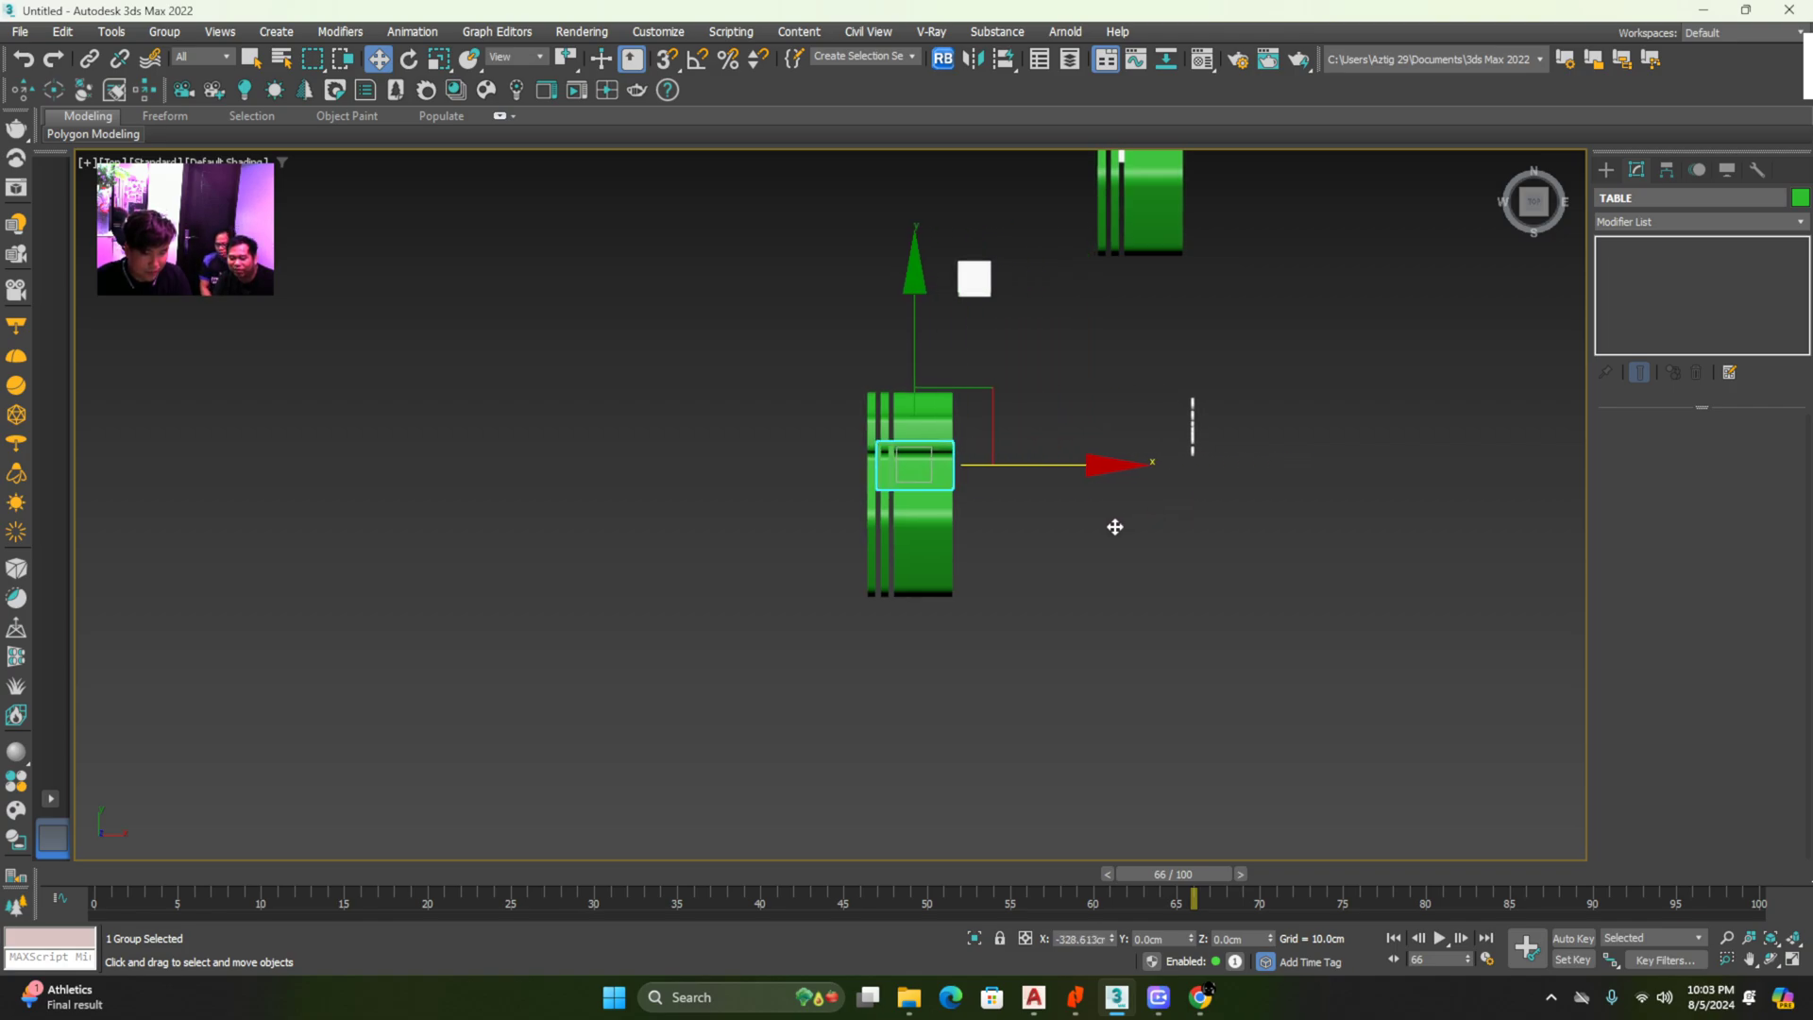
key("f")
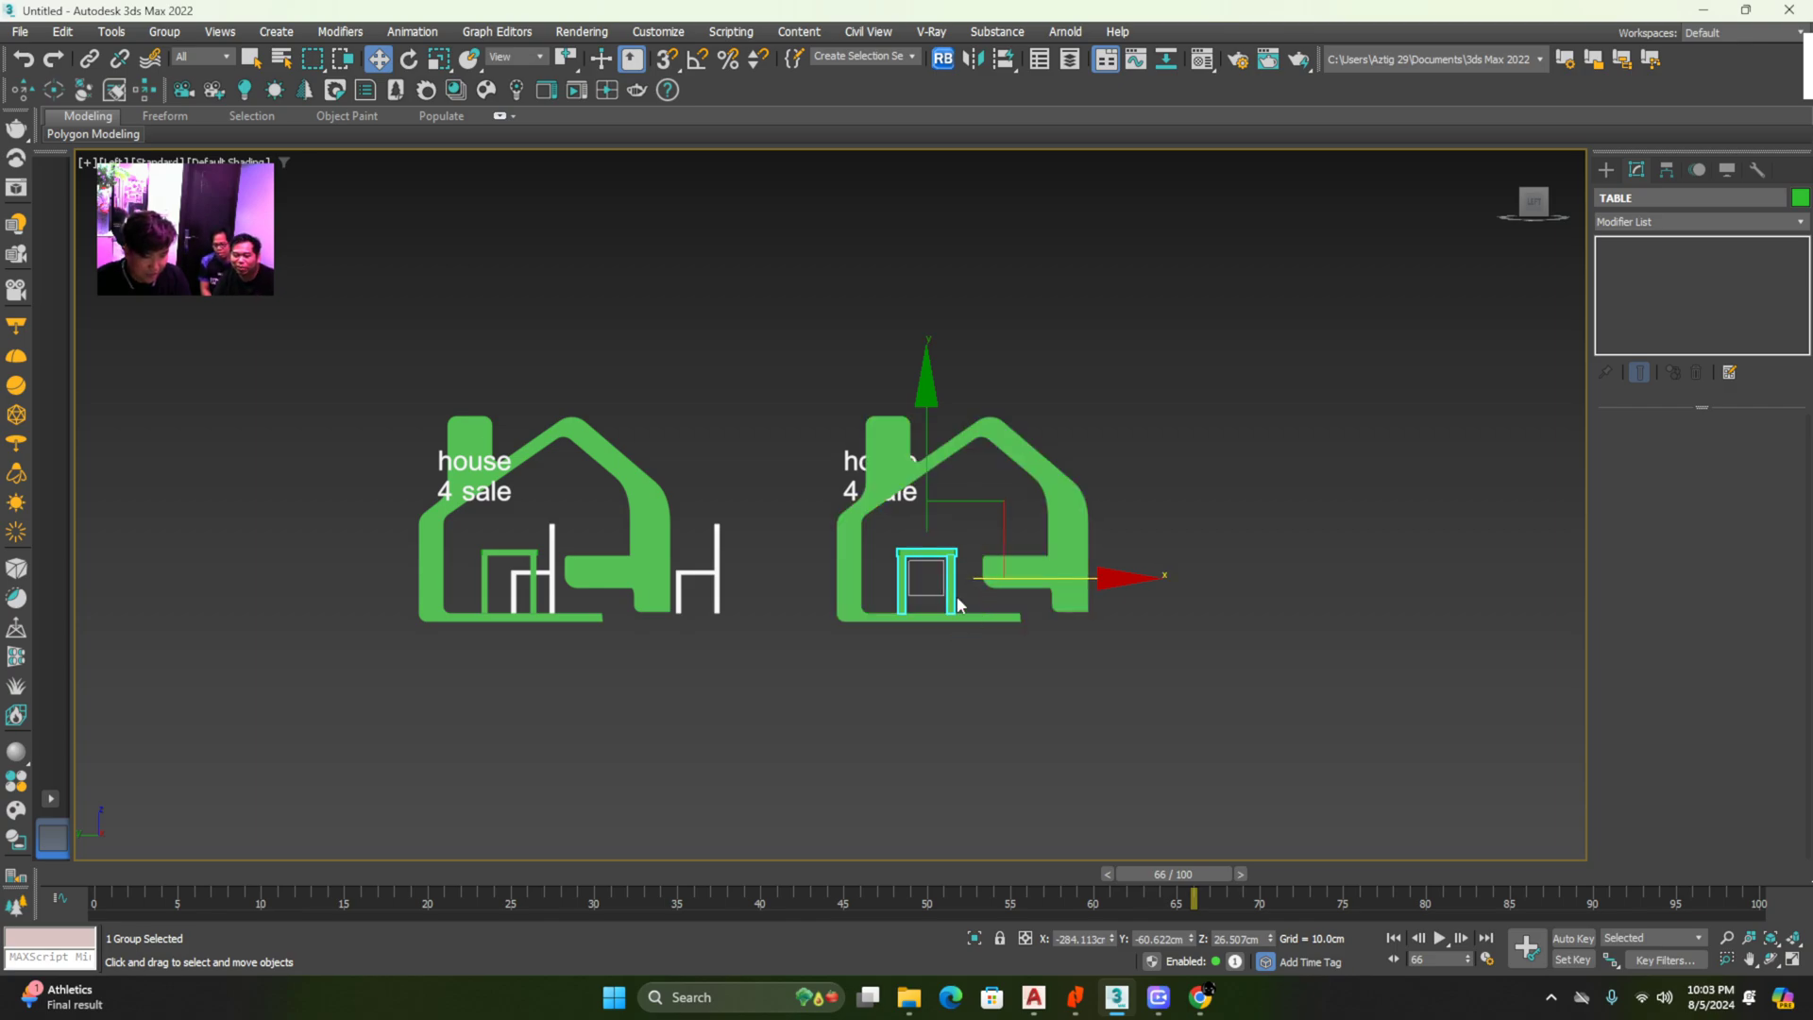
key("p")
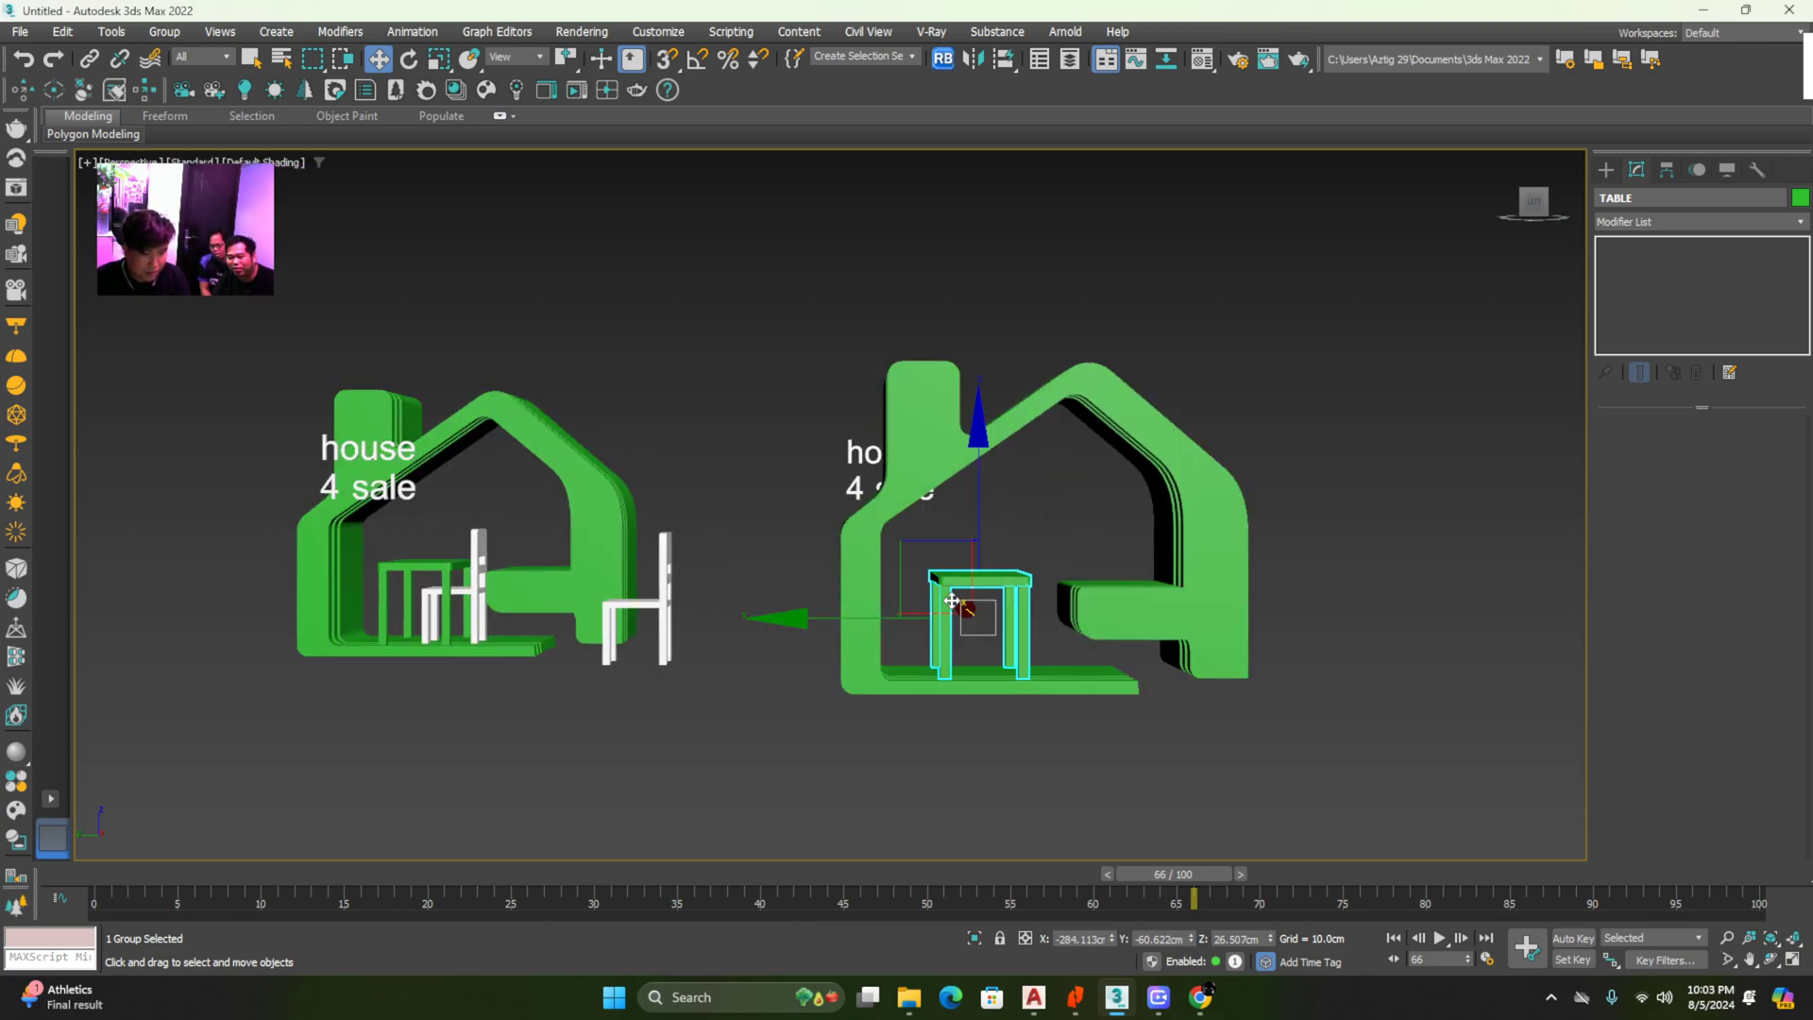
Try shifting the table along the depth of the house shell, and undo the shift
left_click_drag(1009, 603, 1006, 572)
mouse_move(1000, 577)
middle_mouse_down()
mouse_move(983, 703)
mouse_move(983, 591)
middle_mouse_up()
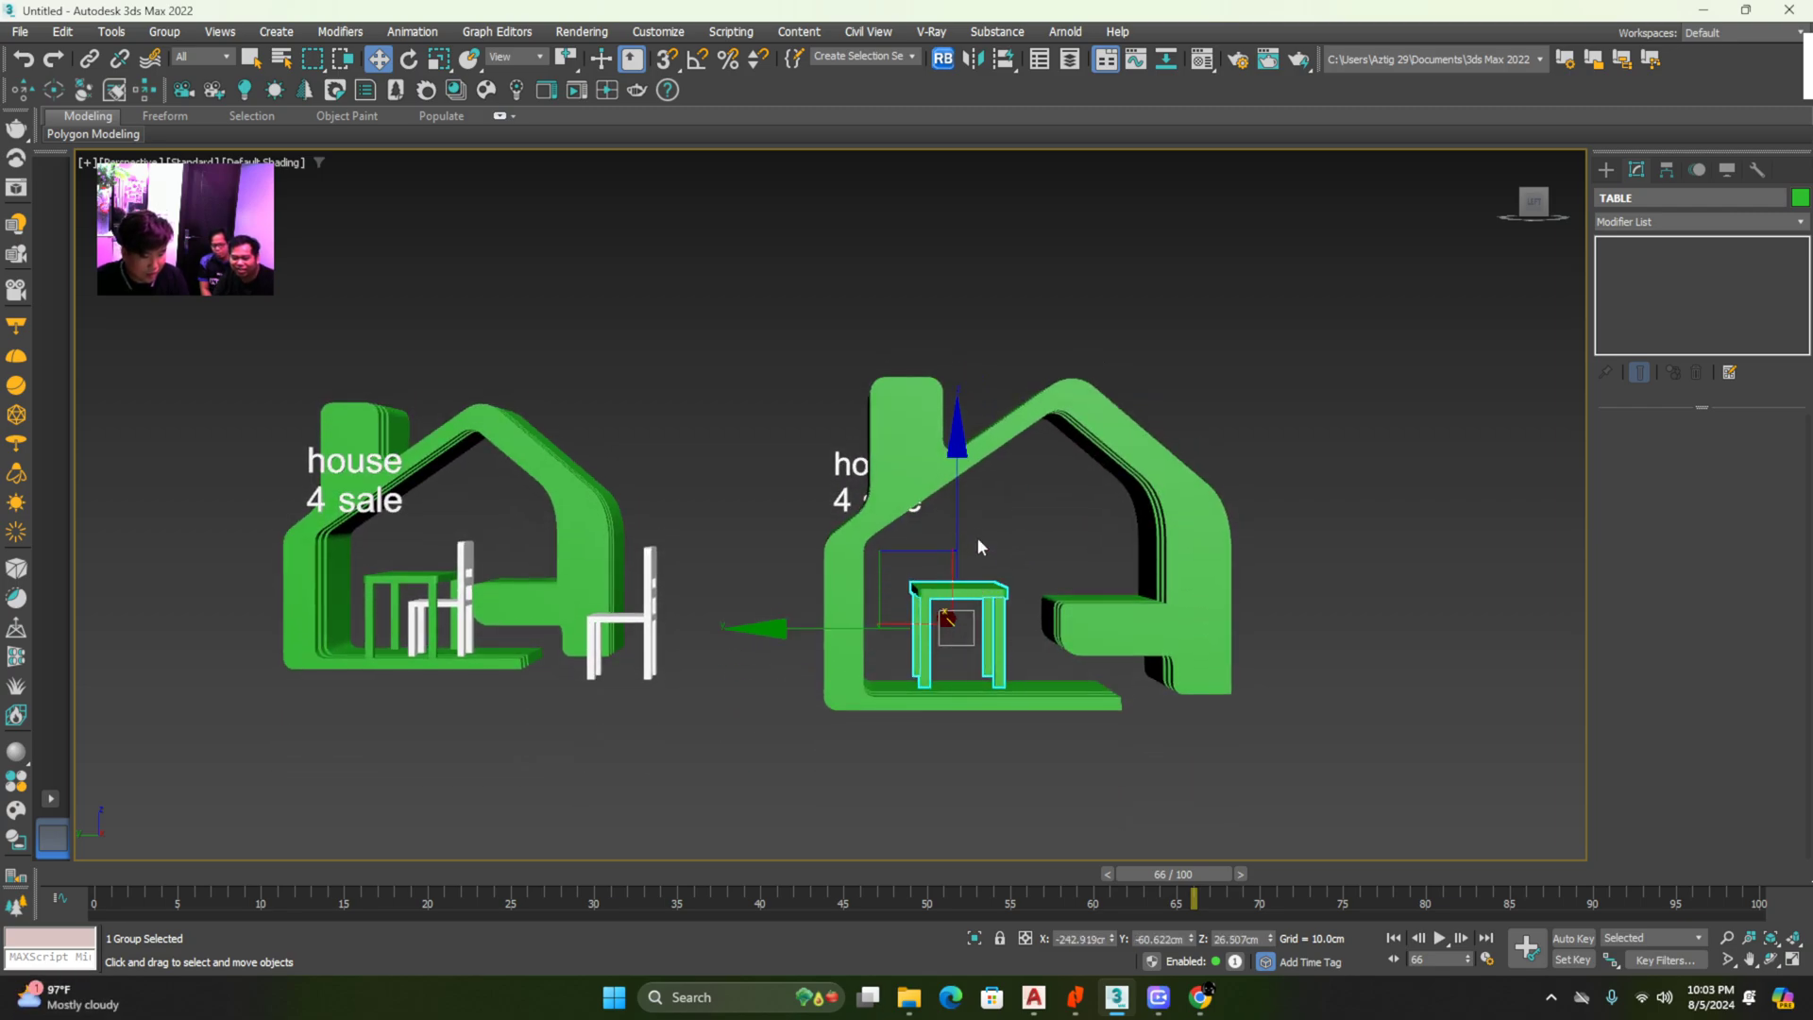
key("ctrl+z")
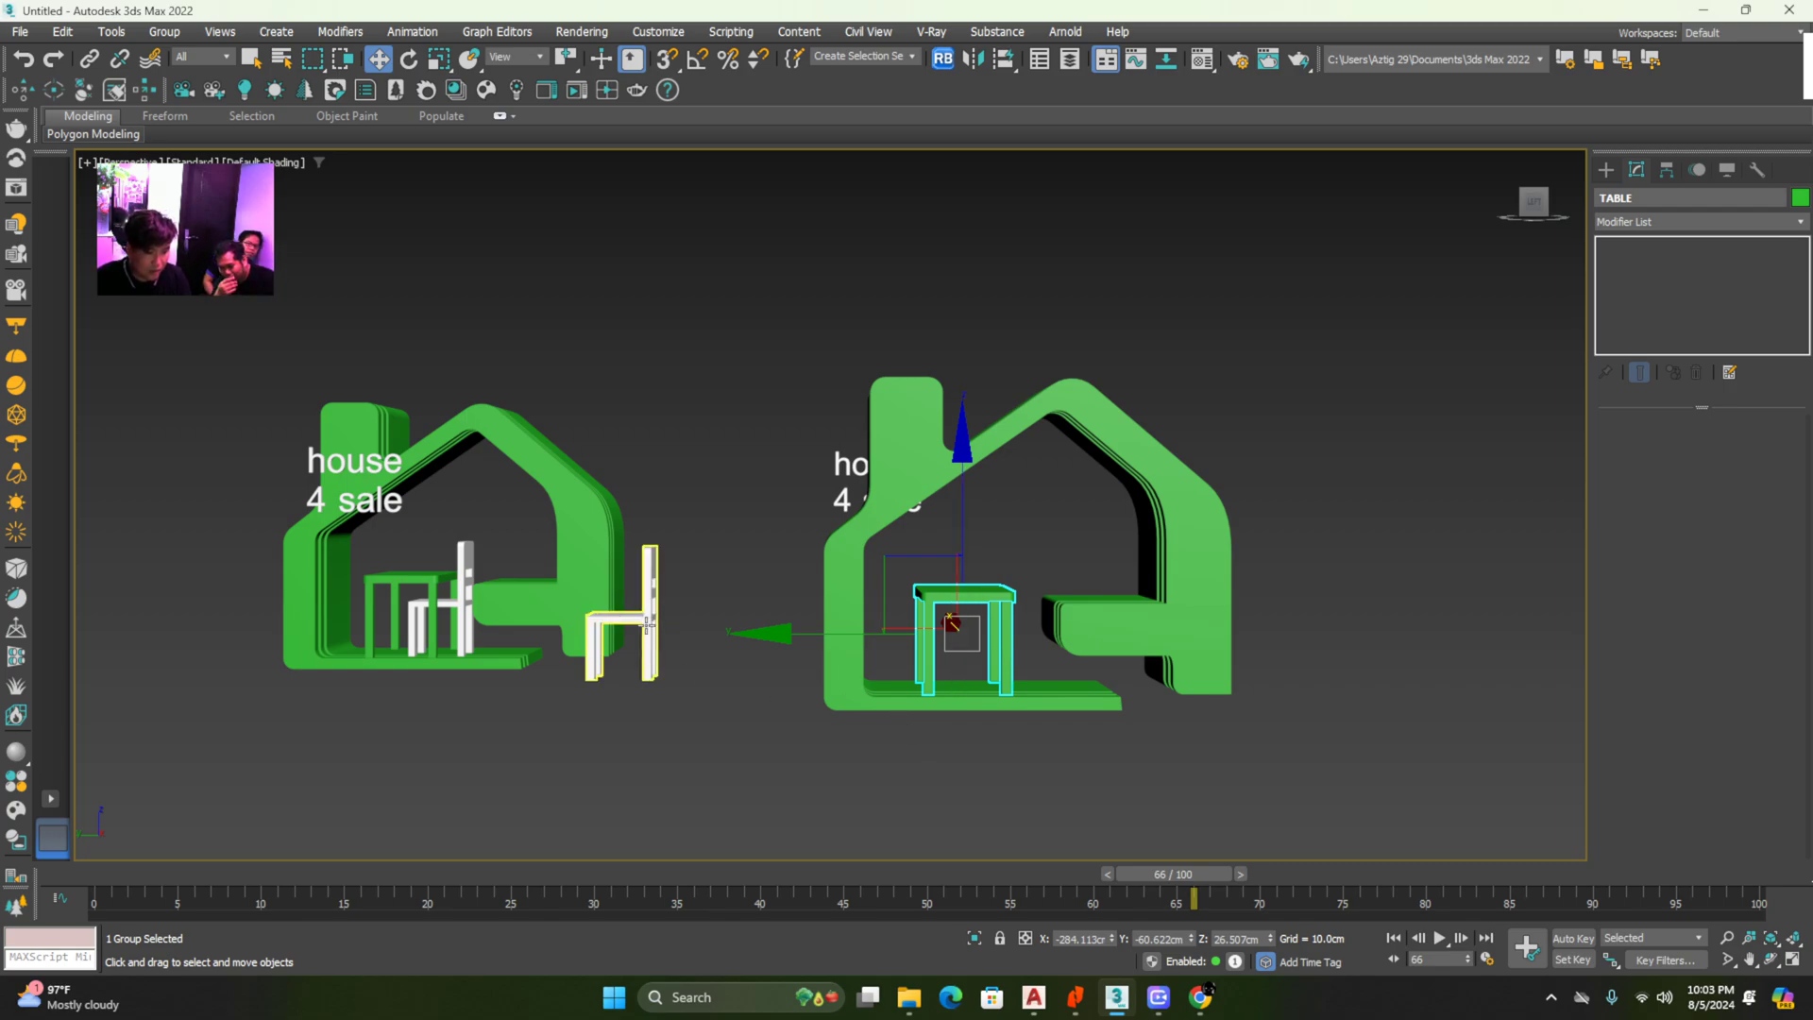
Move the separate white chair over to the empty house shell and place it within the shell's depth at about X -282 cm
left_click_drag(646, 620, 674, 664)
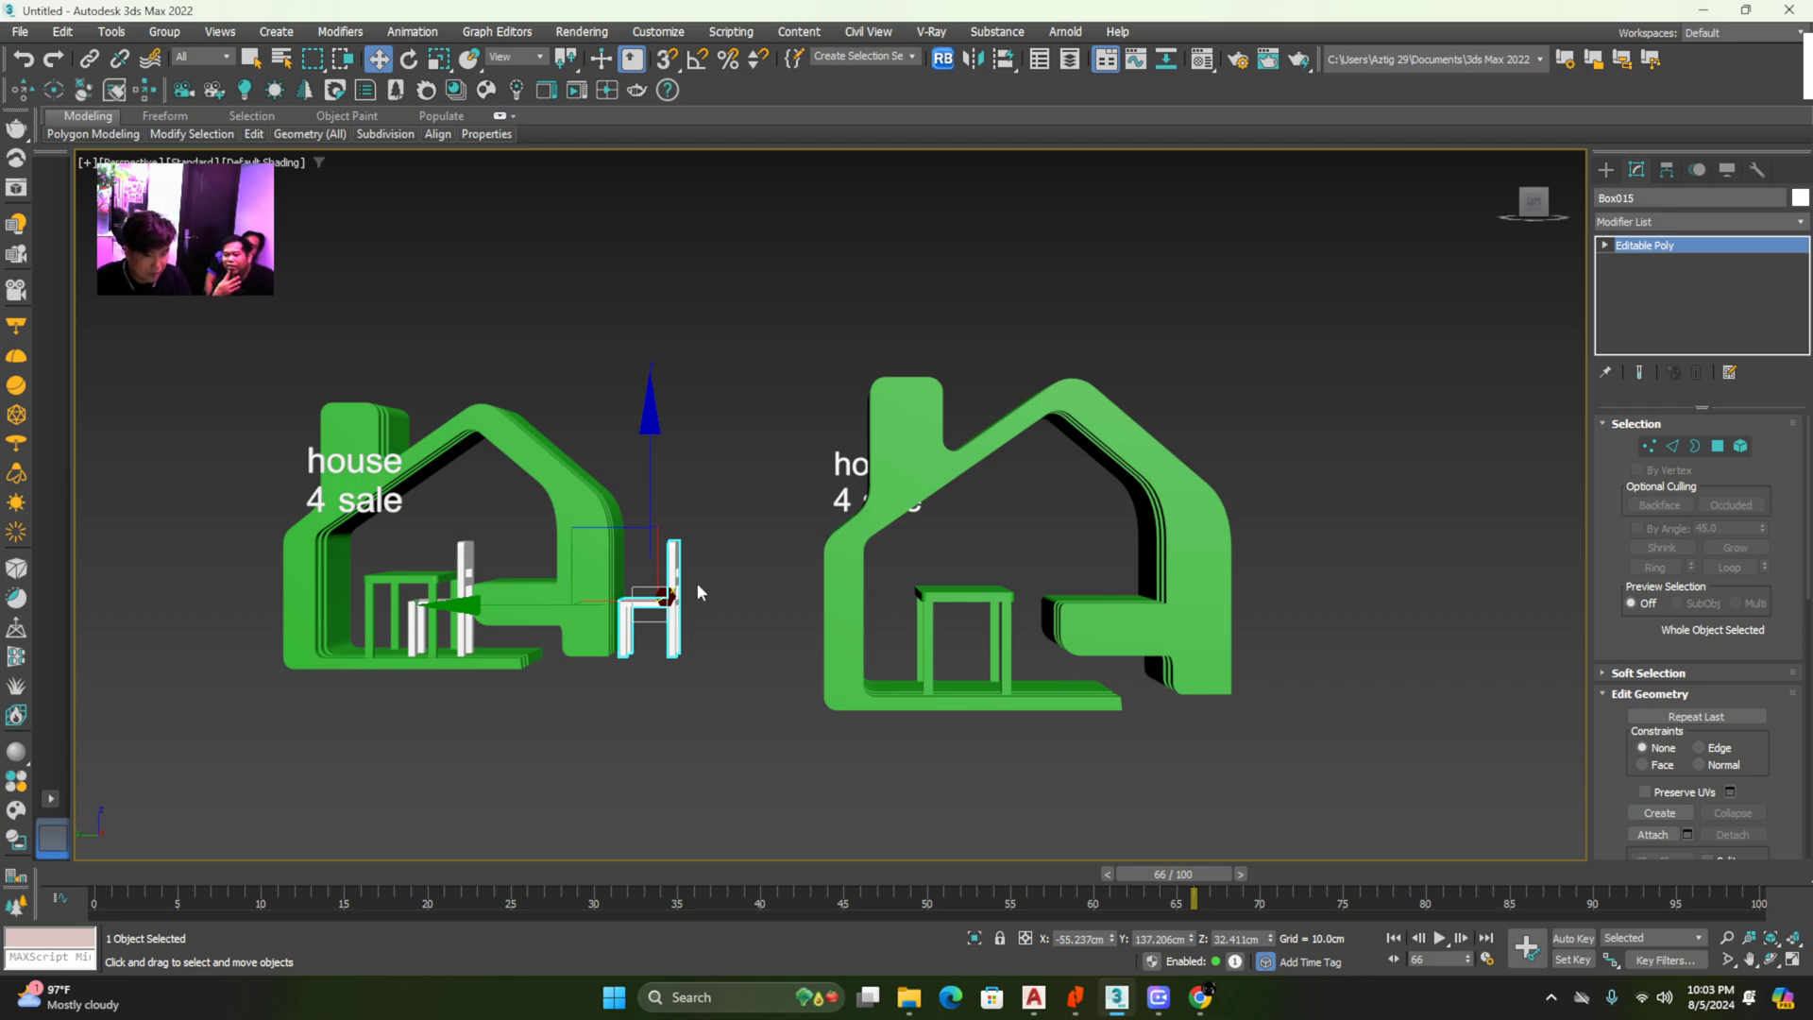
left_click_drag(674, 609, 1019, 646)
key("t")
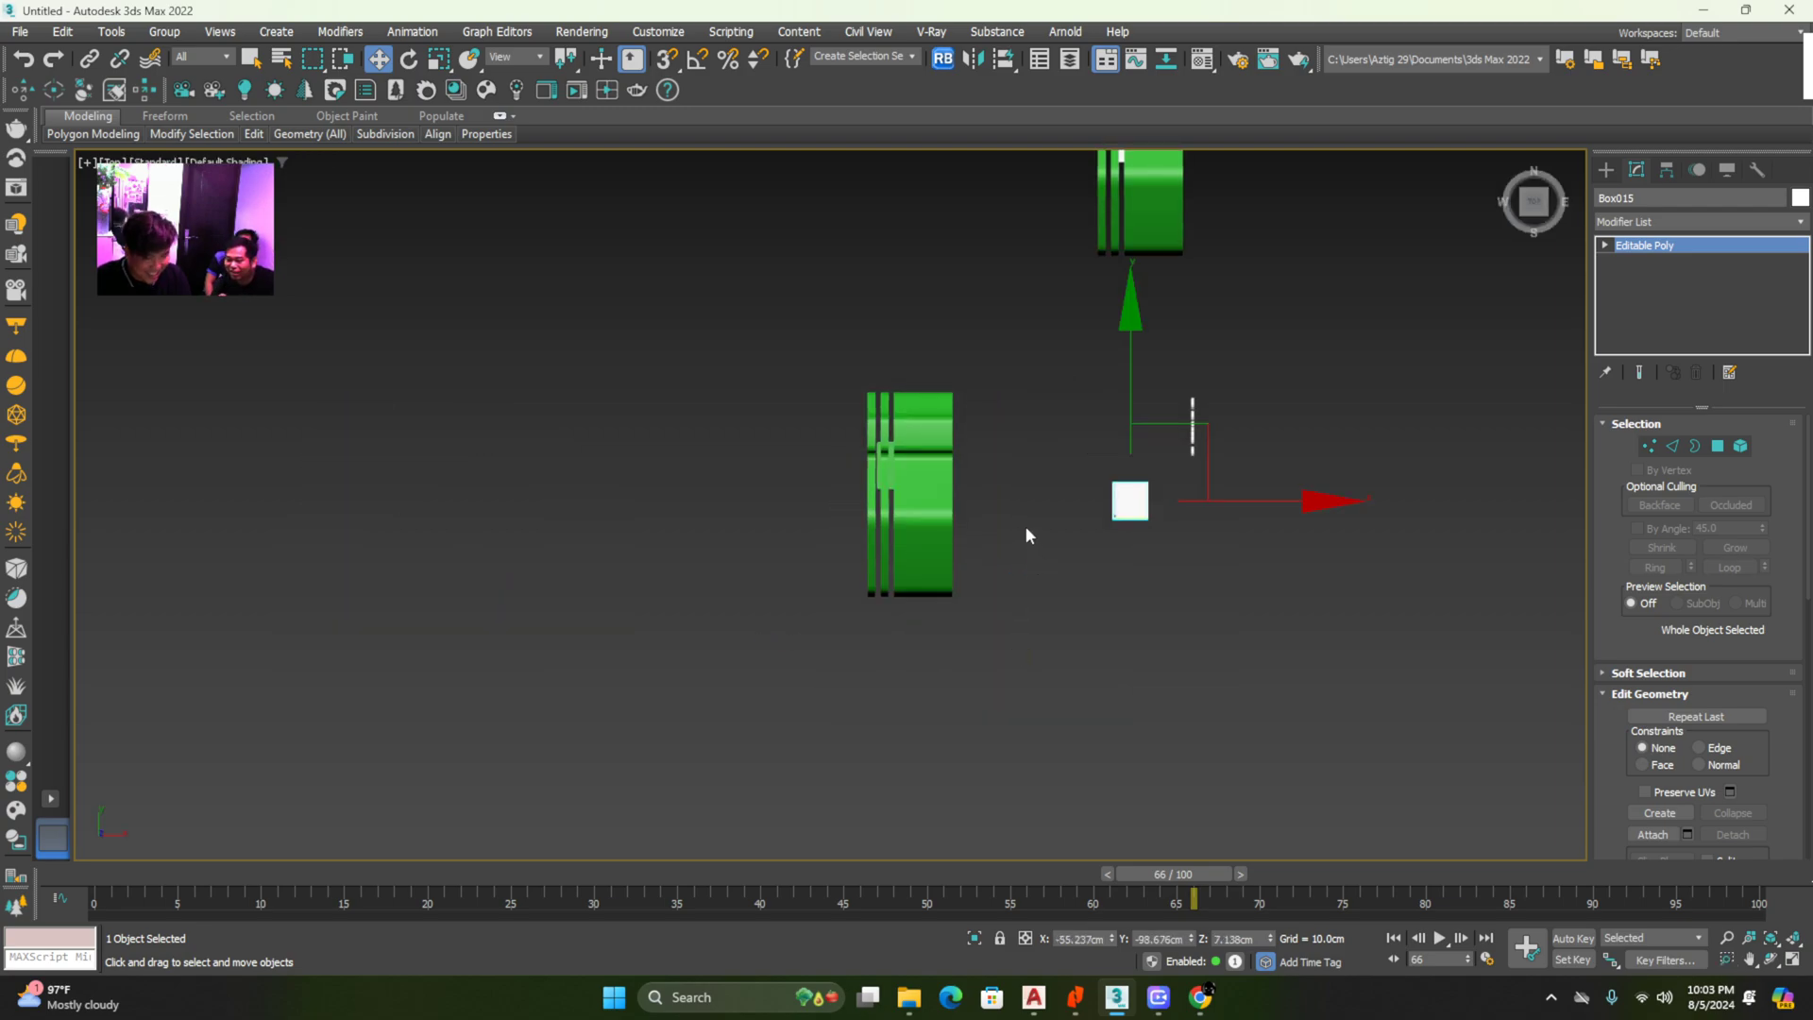
left_click_drag(1136, 513, 1107, 541)
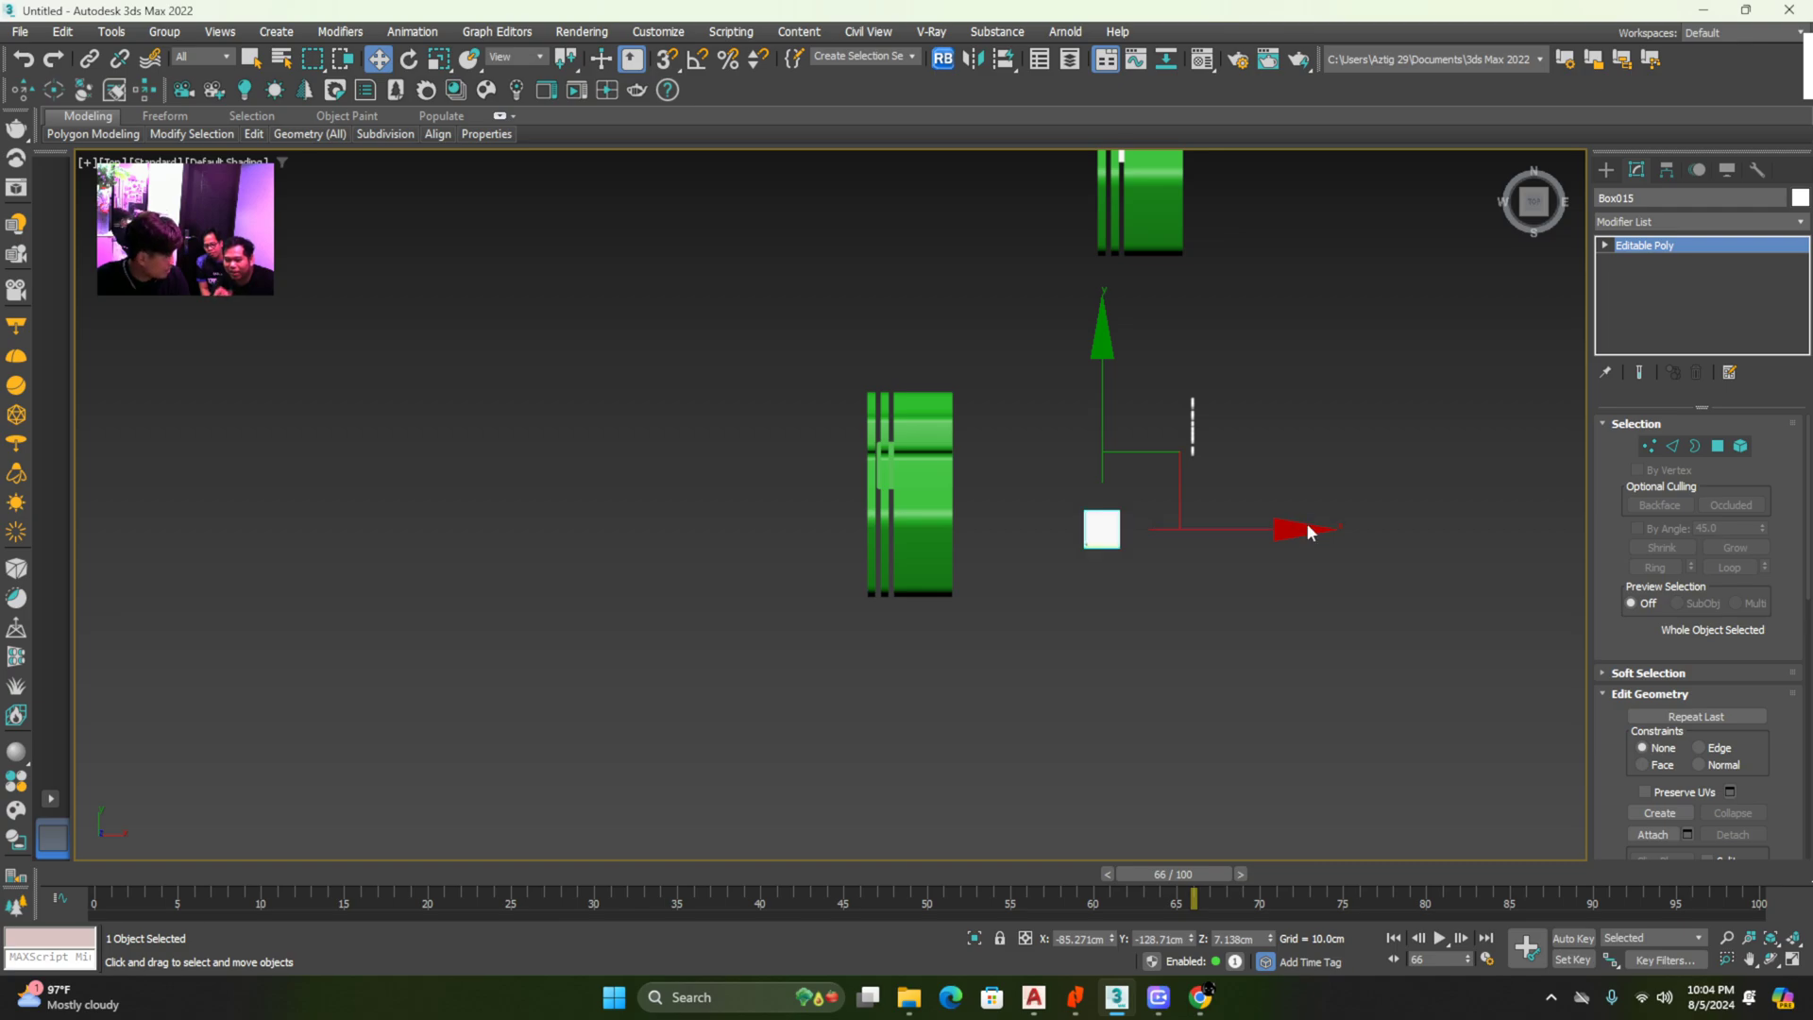
left_click_drag(1304, 527, 1113, 533)
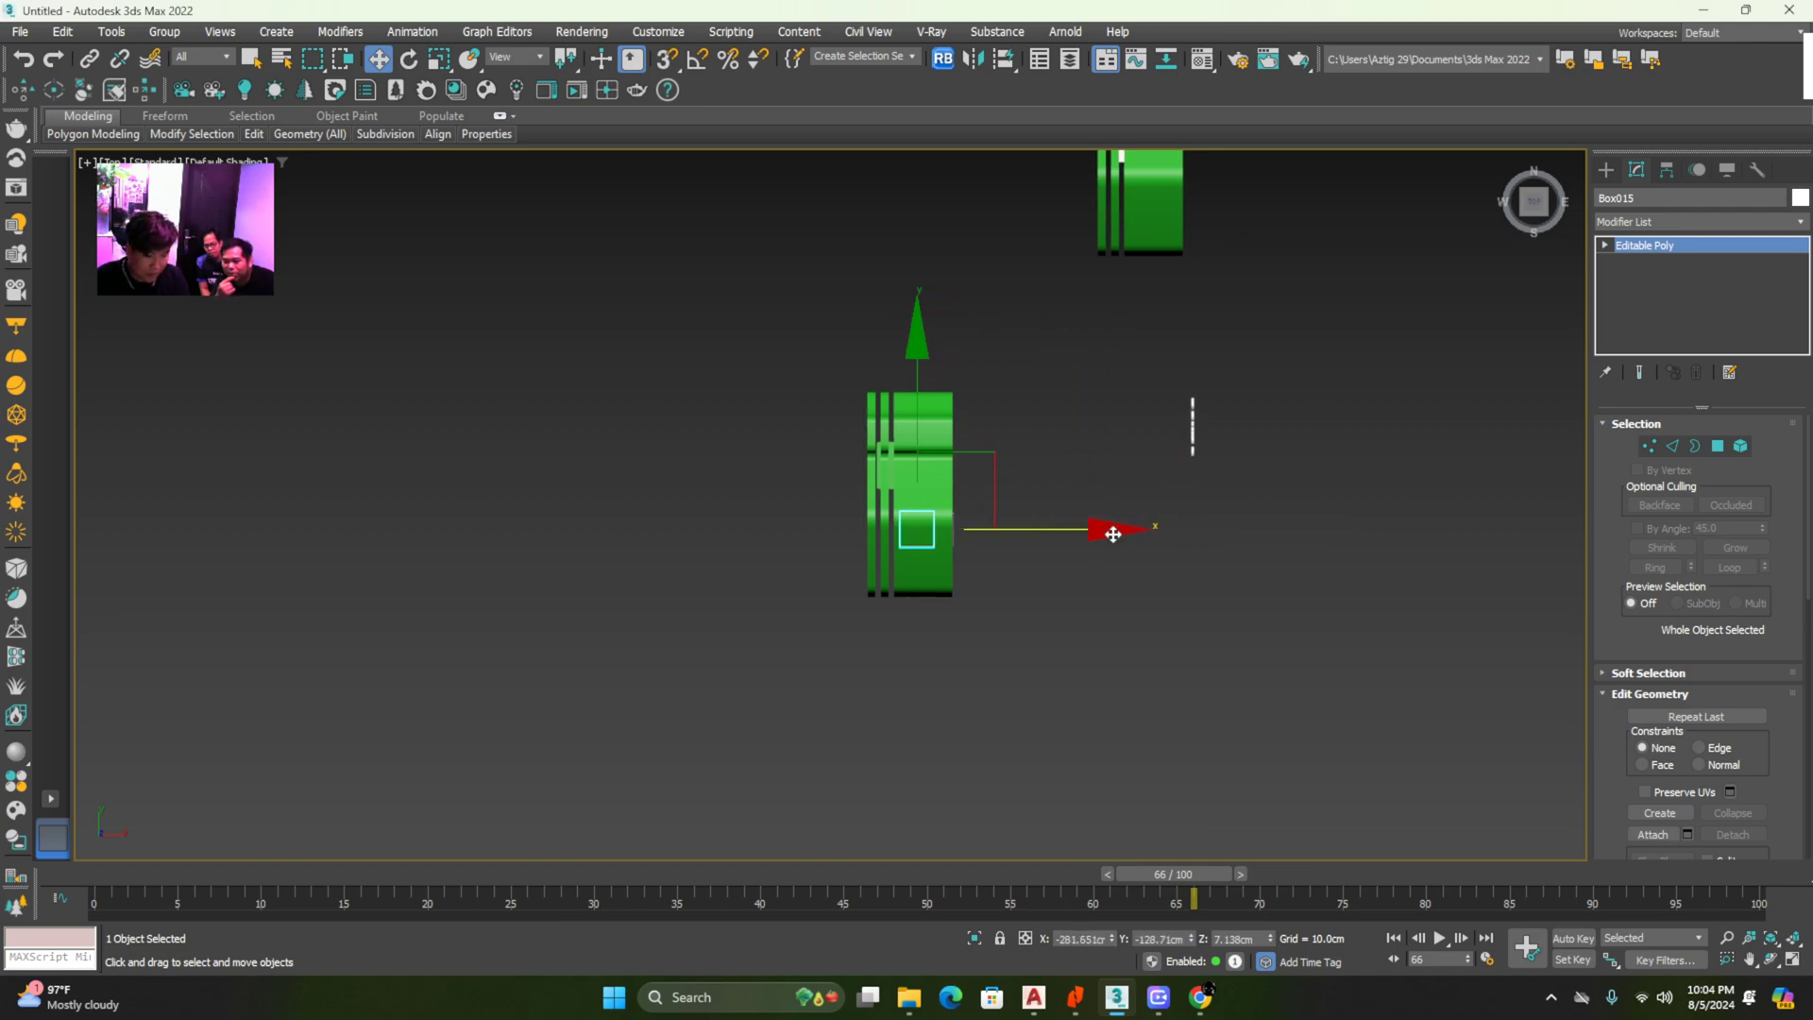
Try nudging the chair along the shell's depth in the perspective view, and undo the move
key("f")
key("p")
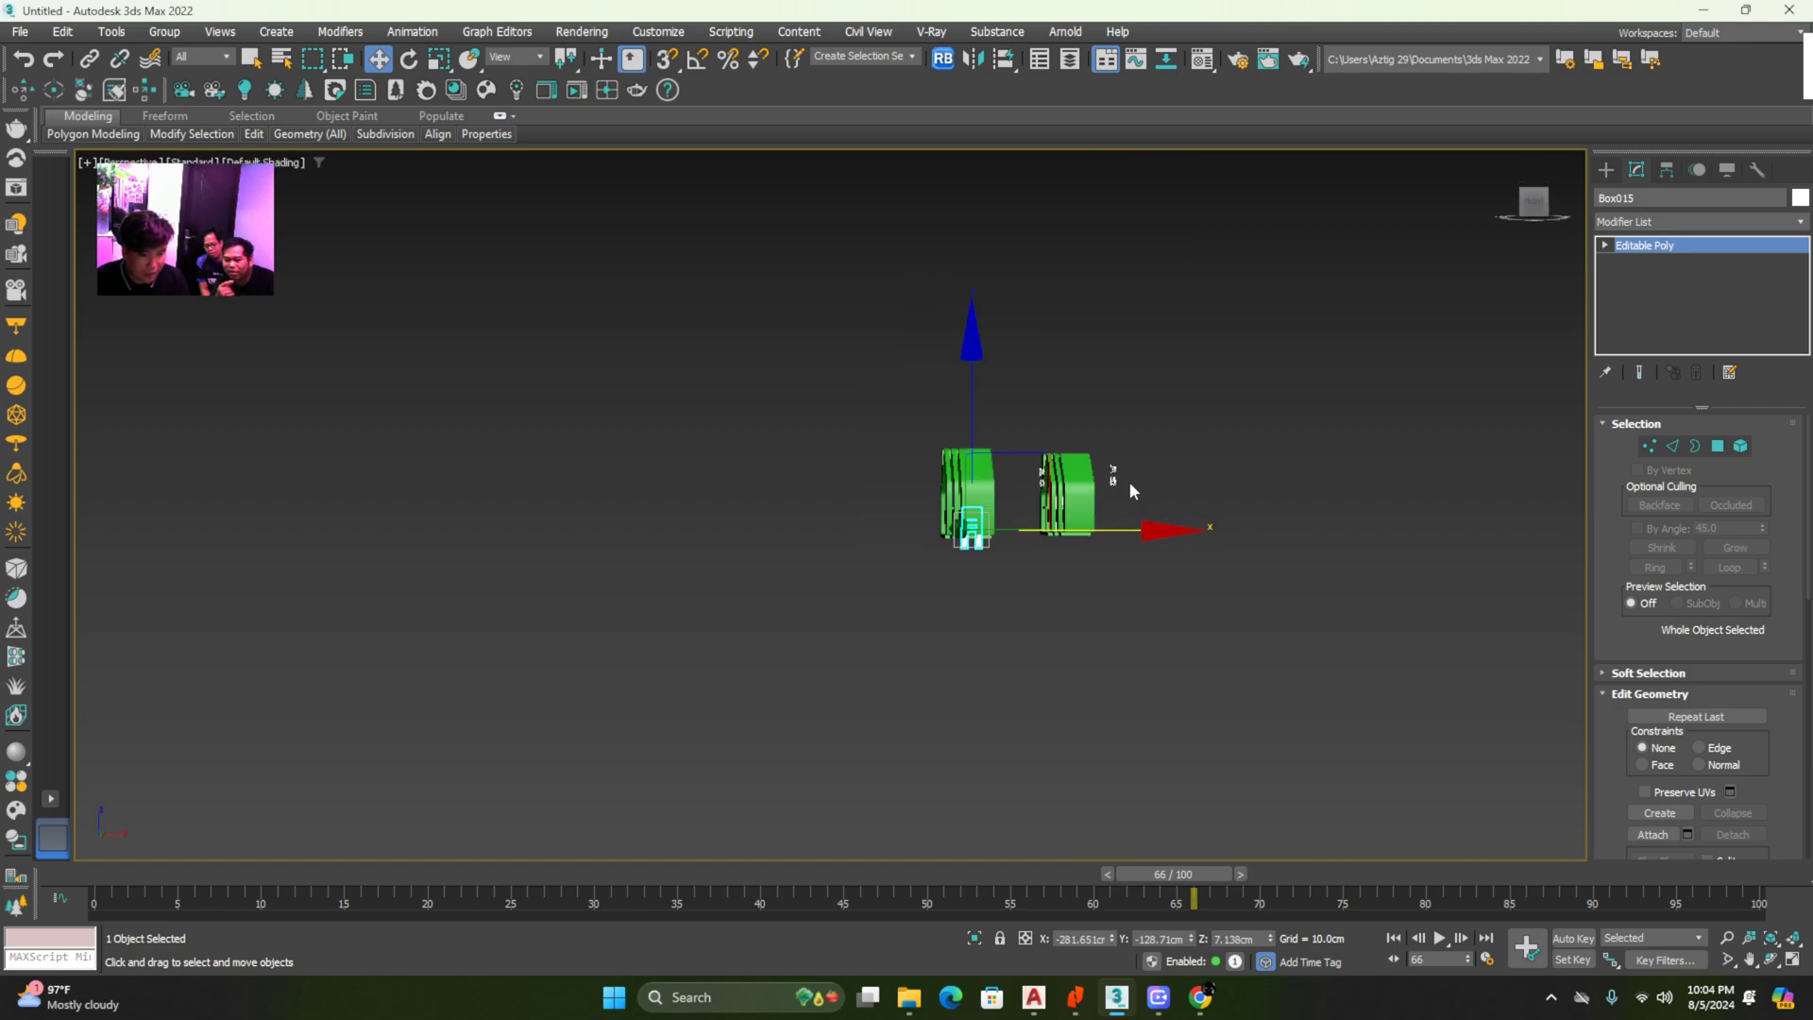
middle_click_drag(988, 543, 818, 568)
left_click(887, 585)
left_click_drag(888, 585, 868, 586)
key("ctrl+z")
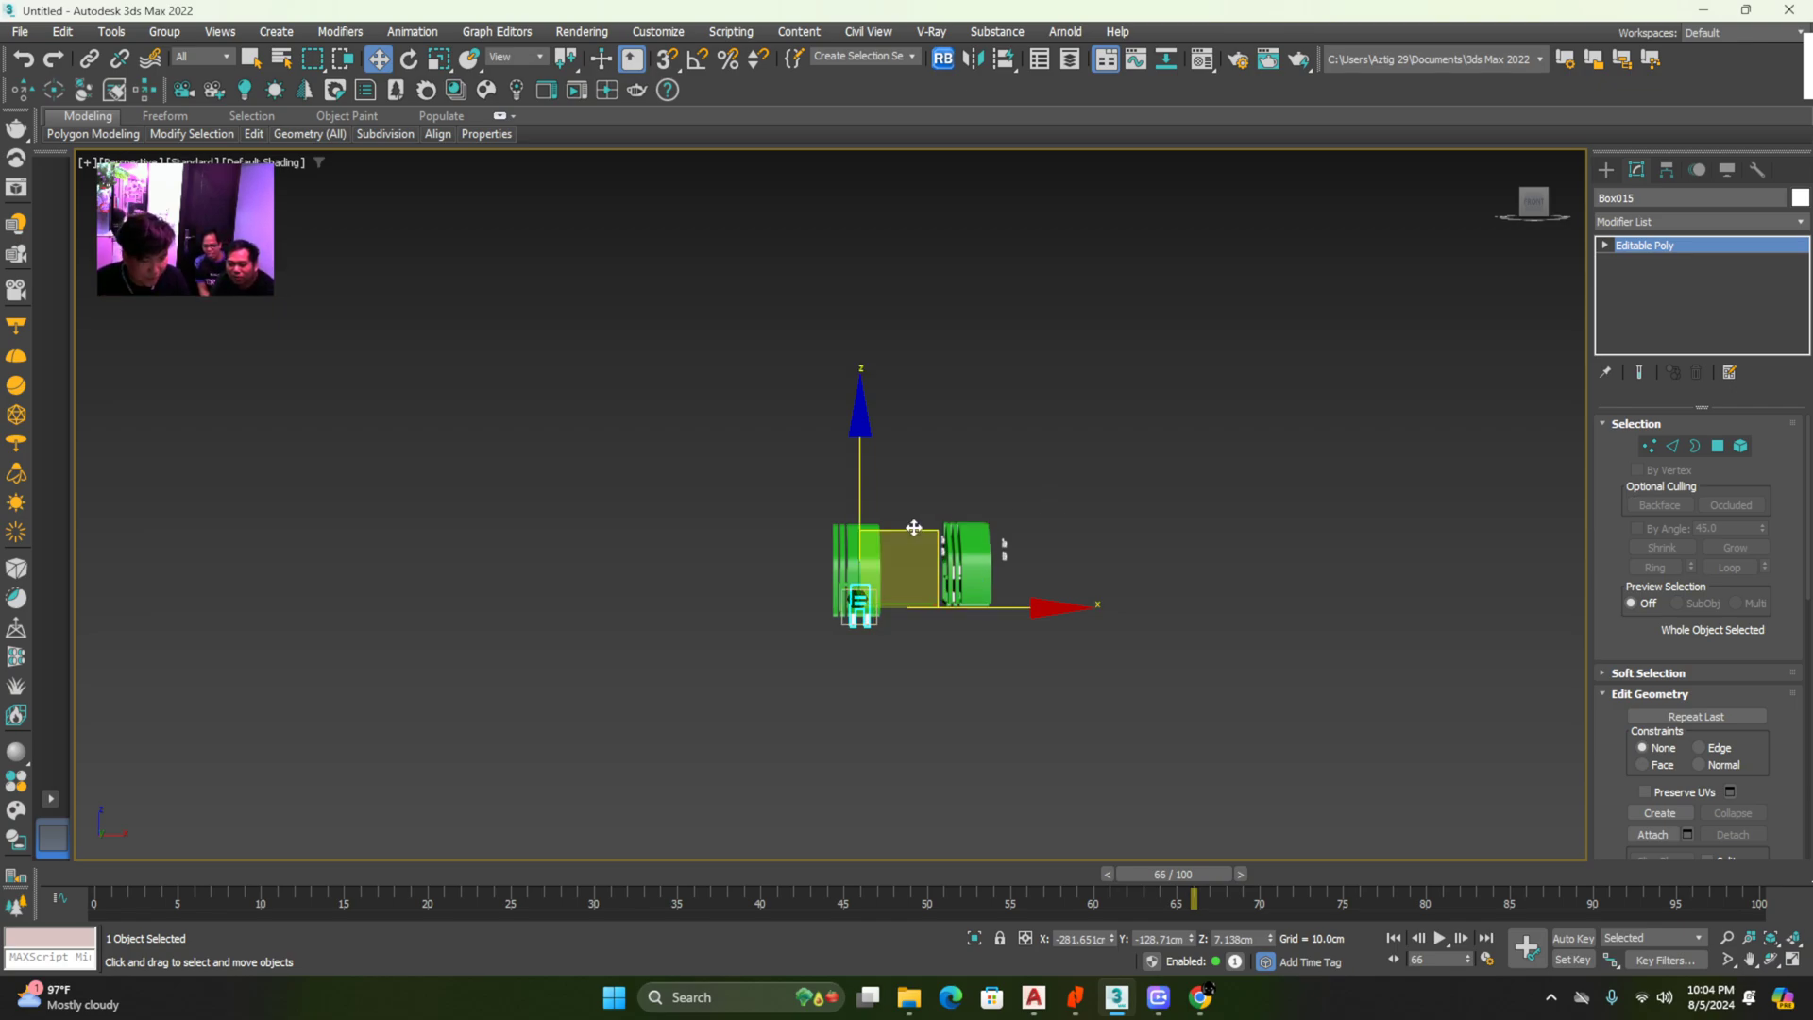
In the left view, slide the chair horizontally toward the table to about Y -82 cm so its seat overlaps the table
key("z")
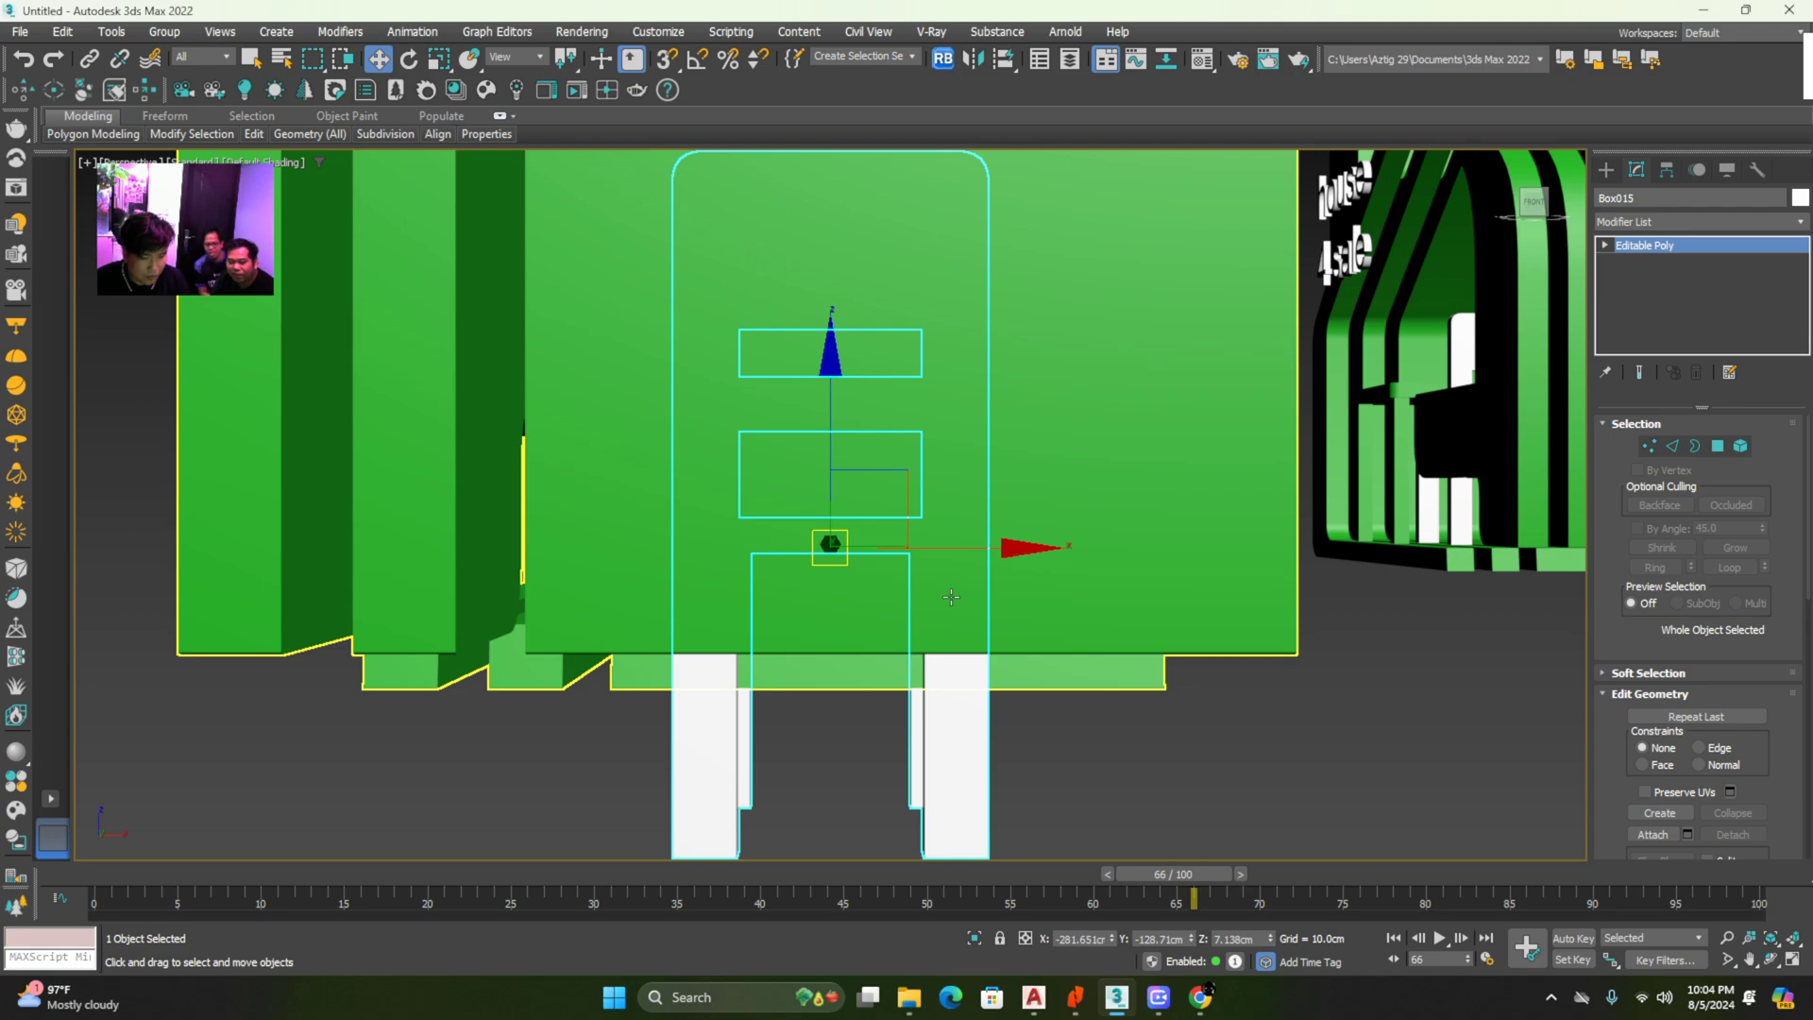
key("t")
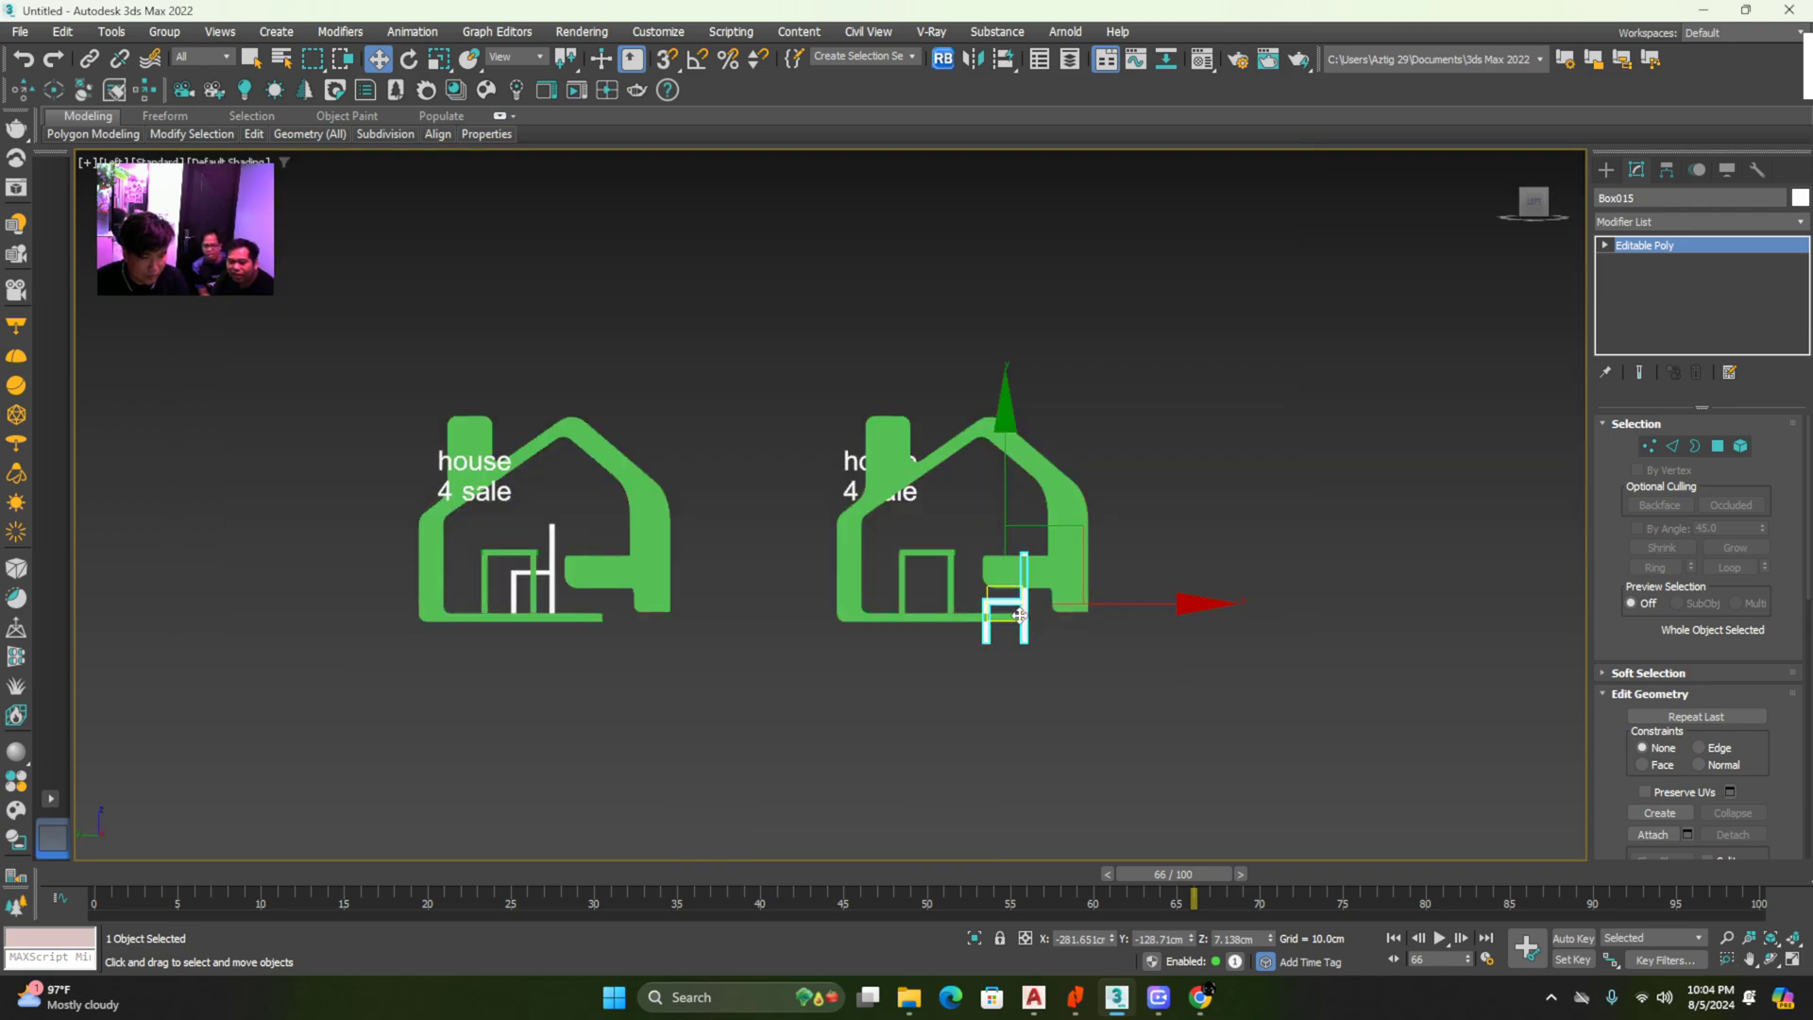
left_click_drag(1195, 604, 1141, 603)
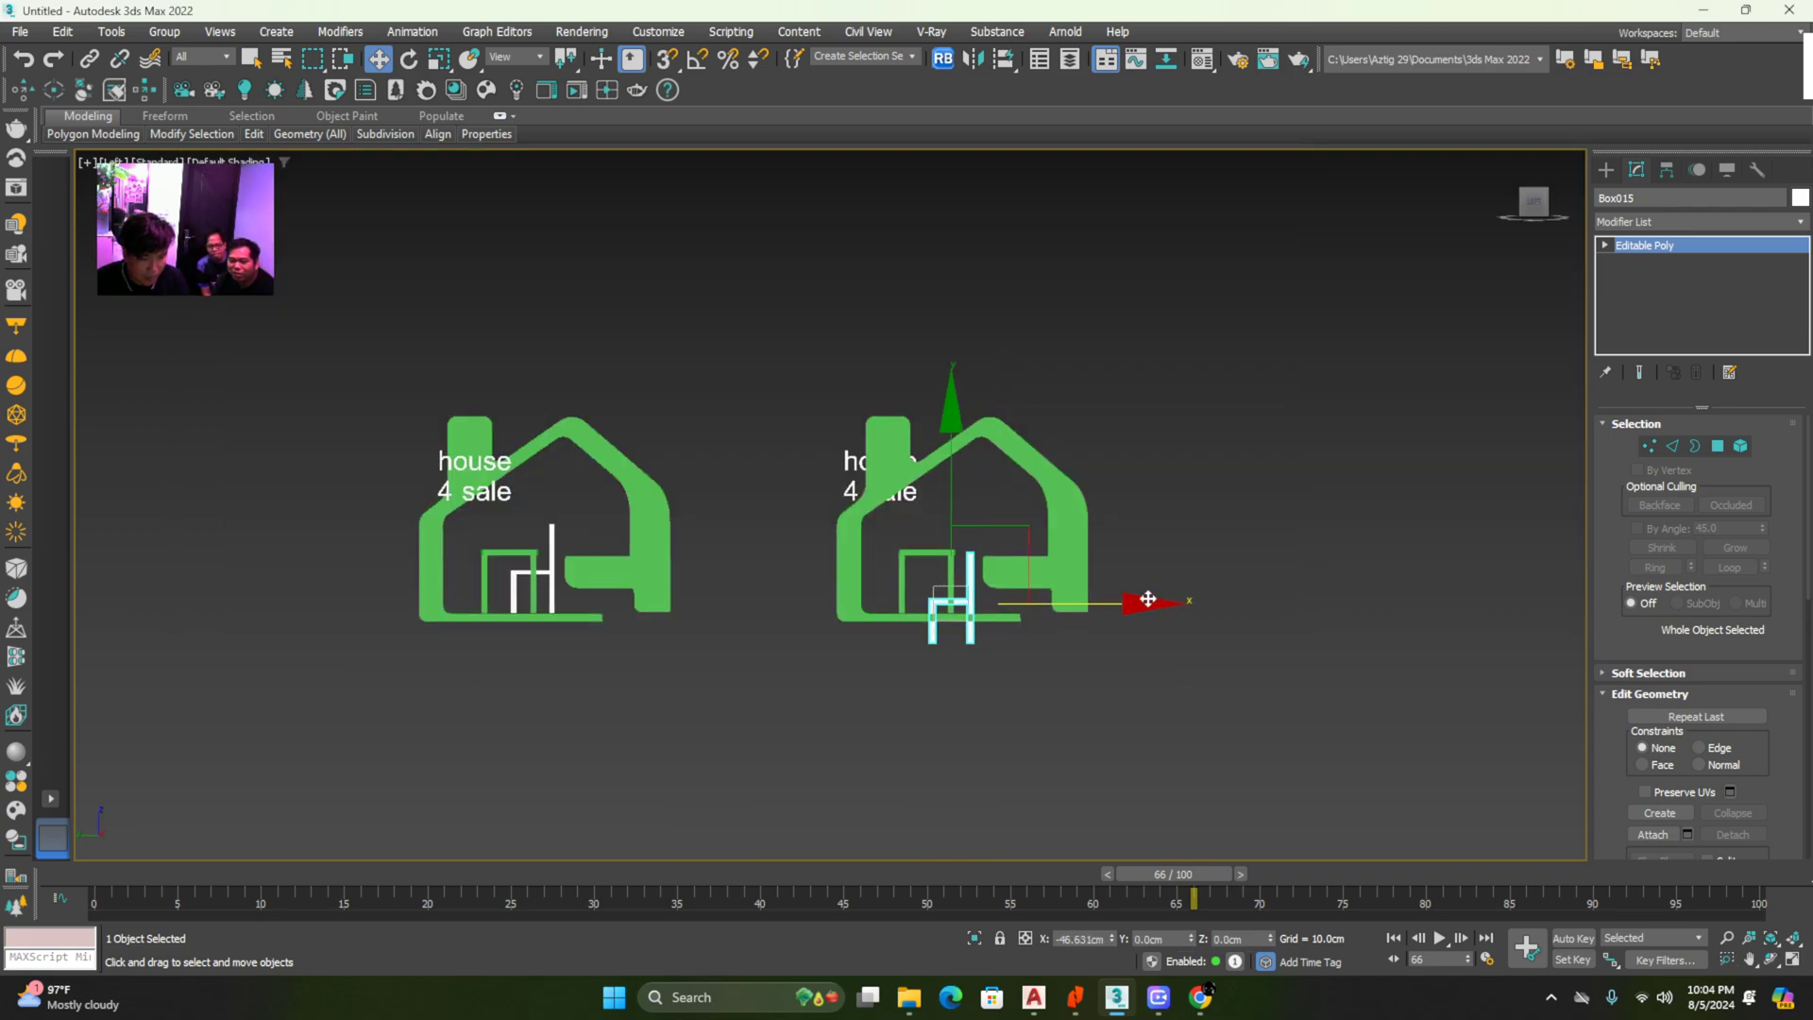
left_click(954, 420)
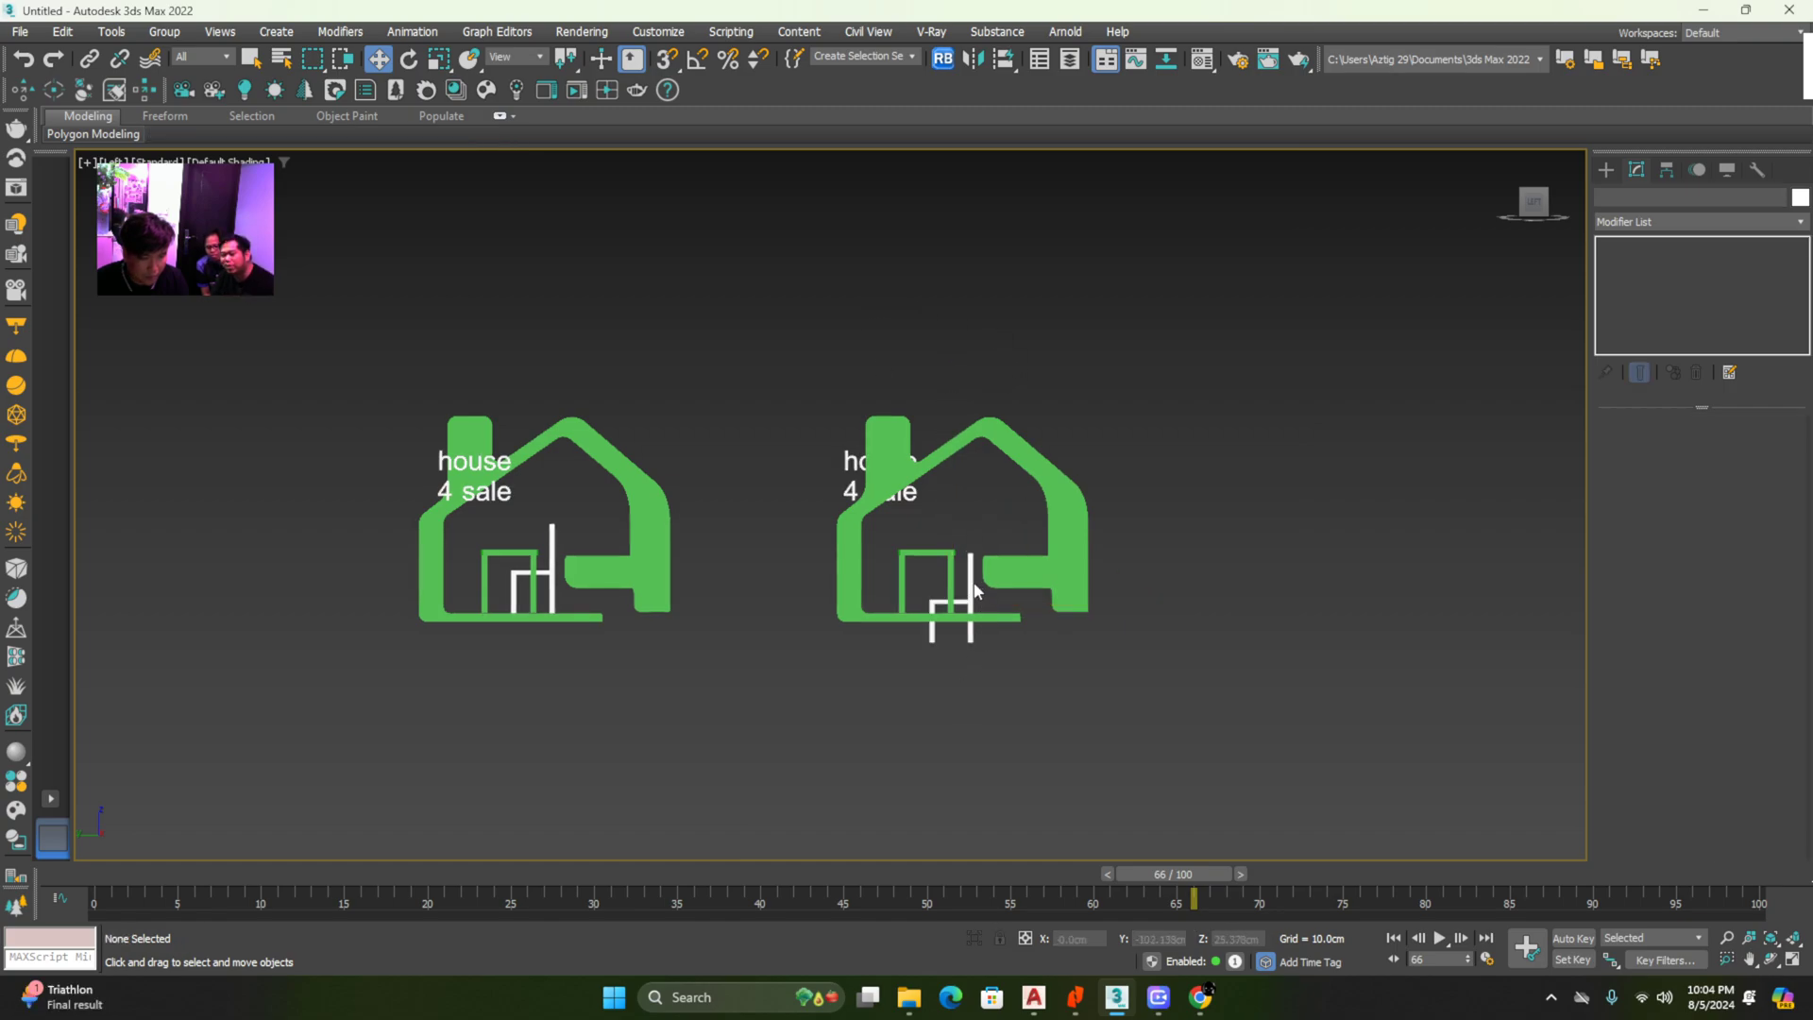
Raise the chair to about Z 32.5 cm so its legs stand on the house floor, and return to the perspective view
scroll(962, 601, "up", 3)
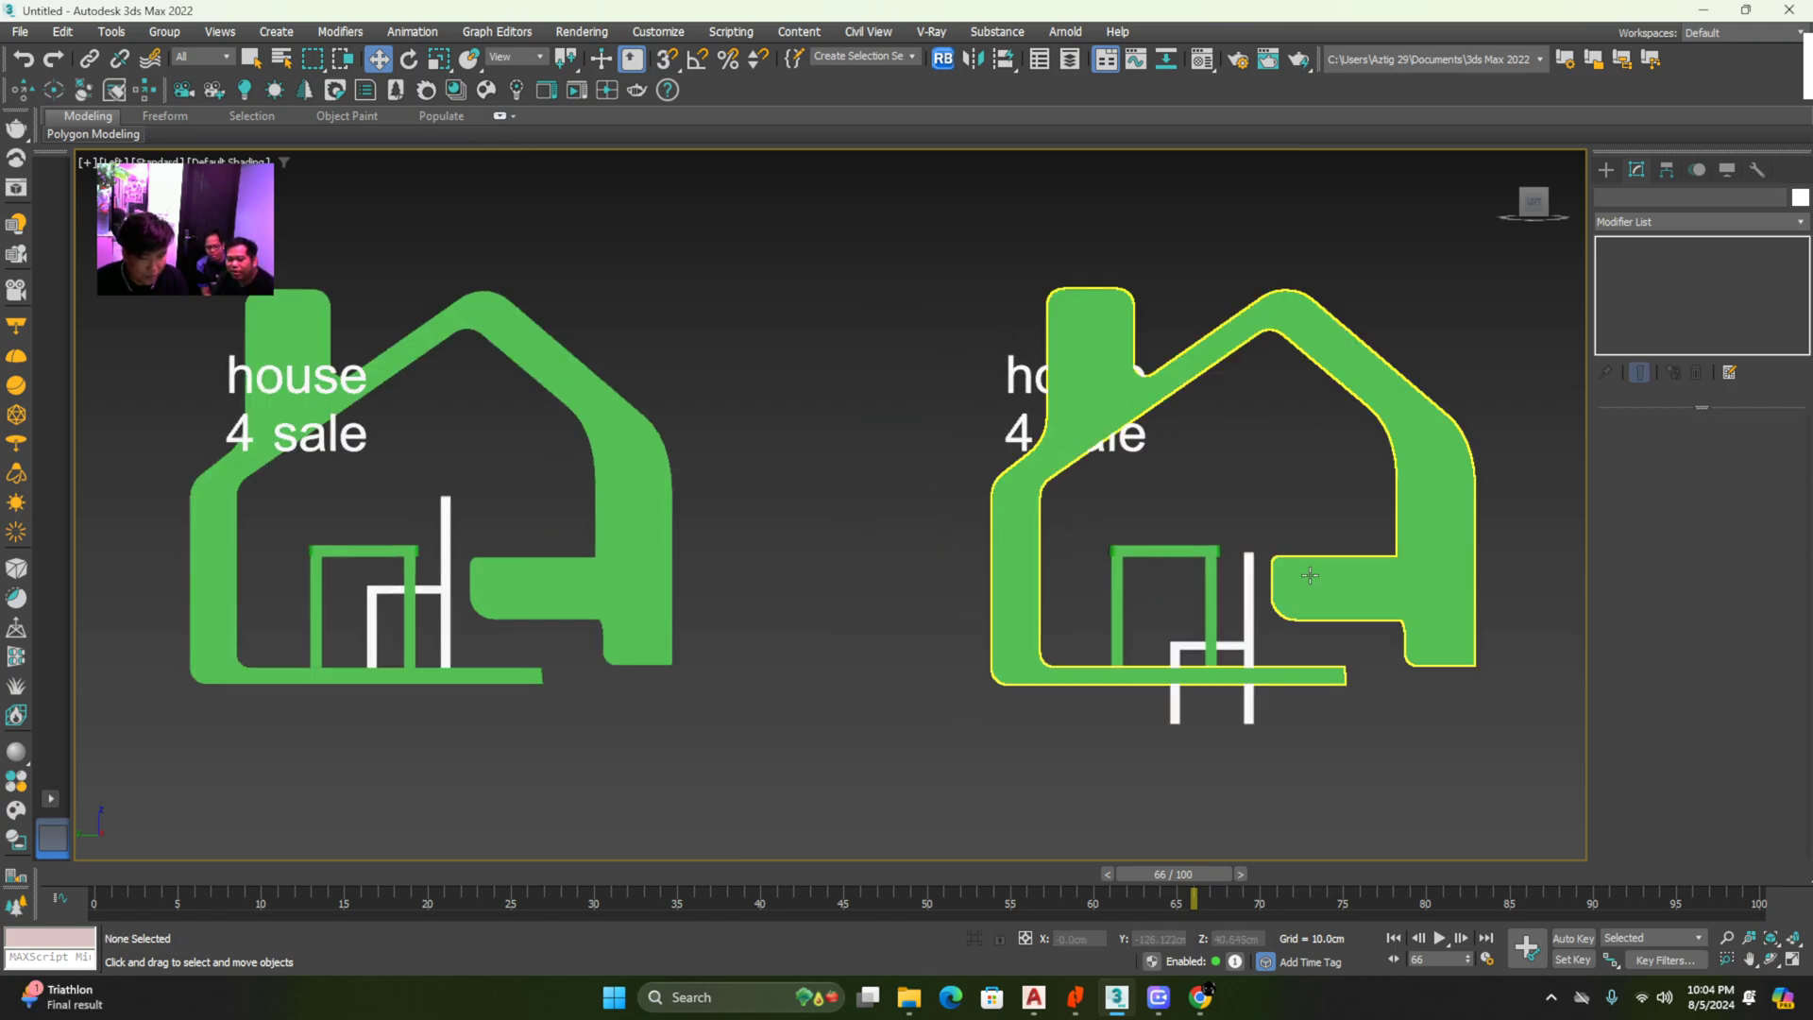
scroll(1245, 623, "up", 3)
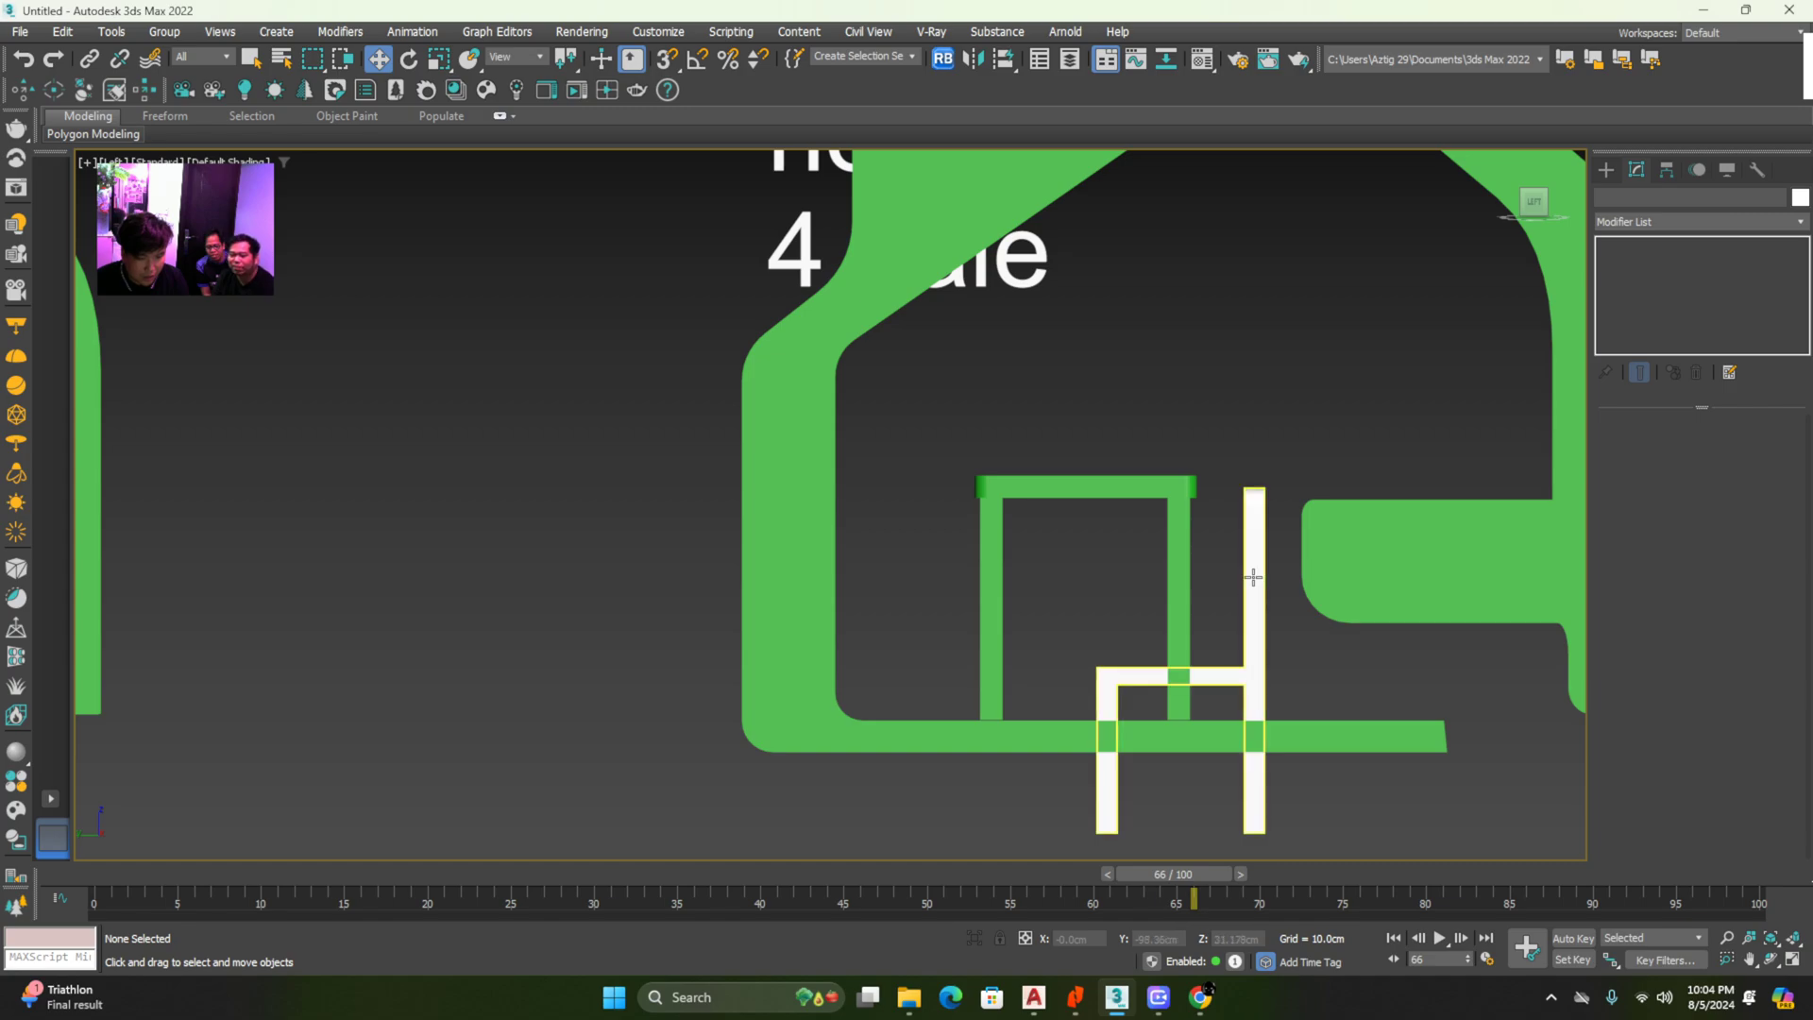
left_click(1138, 480)
left_click_drag(1181, 487, 1181, 375)
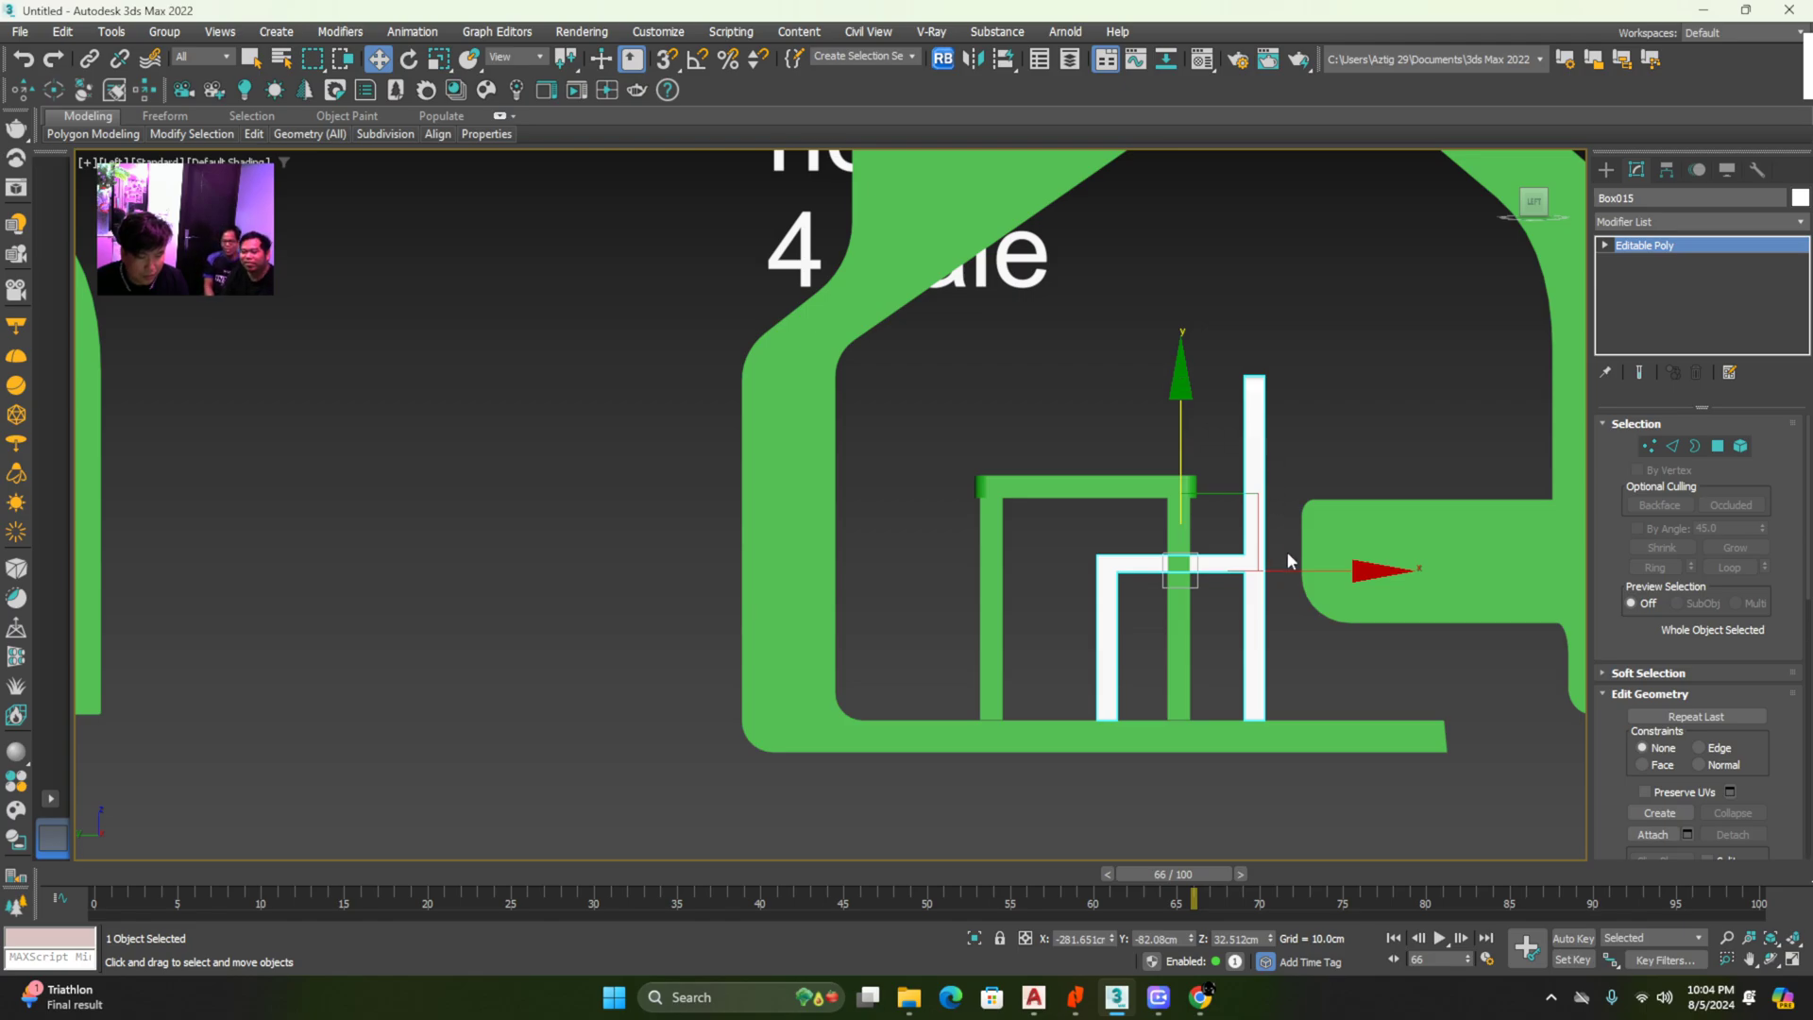
key("p")
scroll(1203, 578, "down", 10)
scroll(1204, 566, "up", 8)
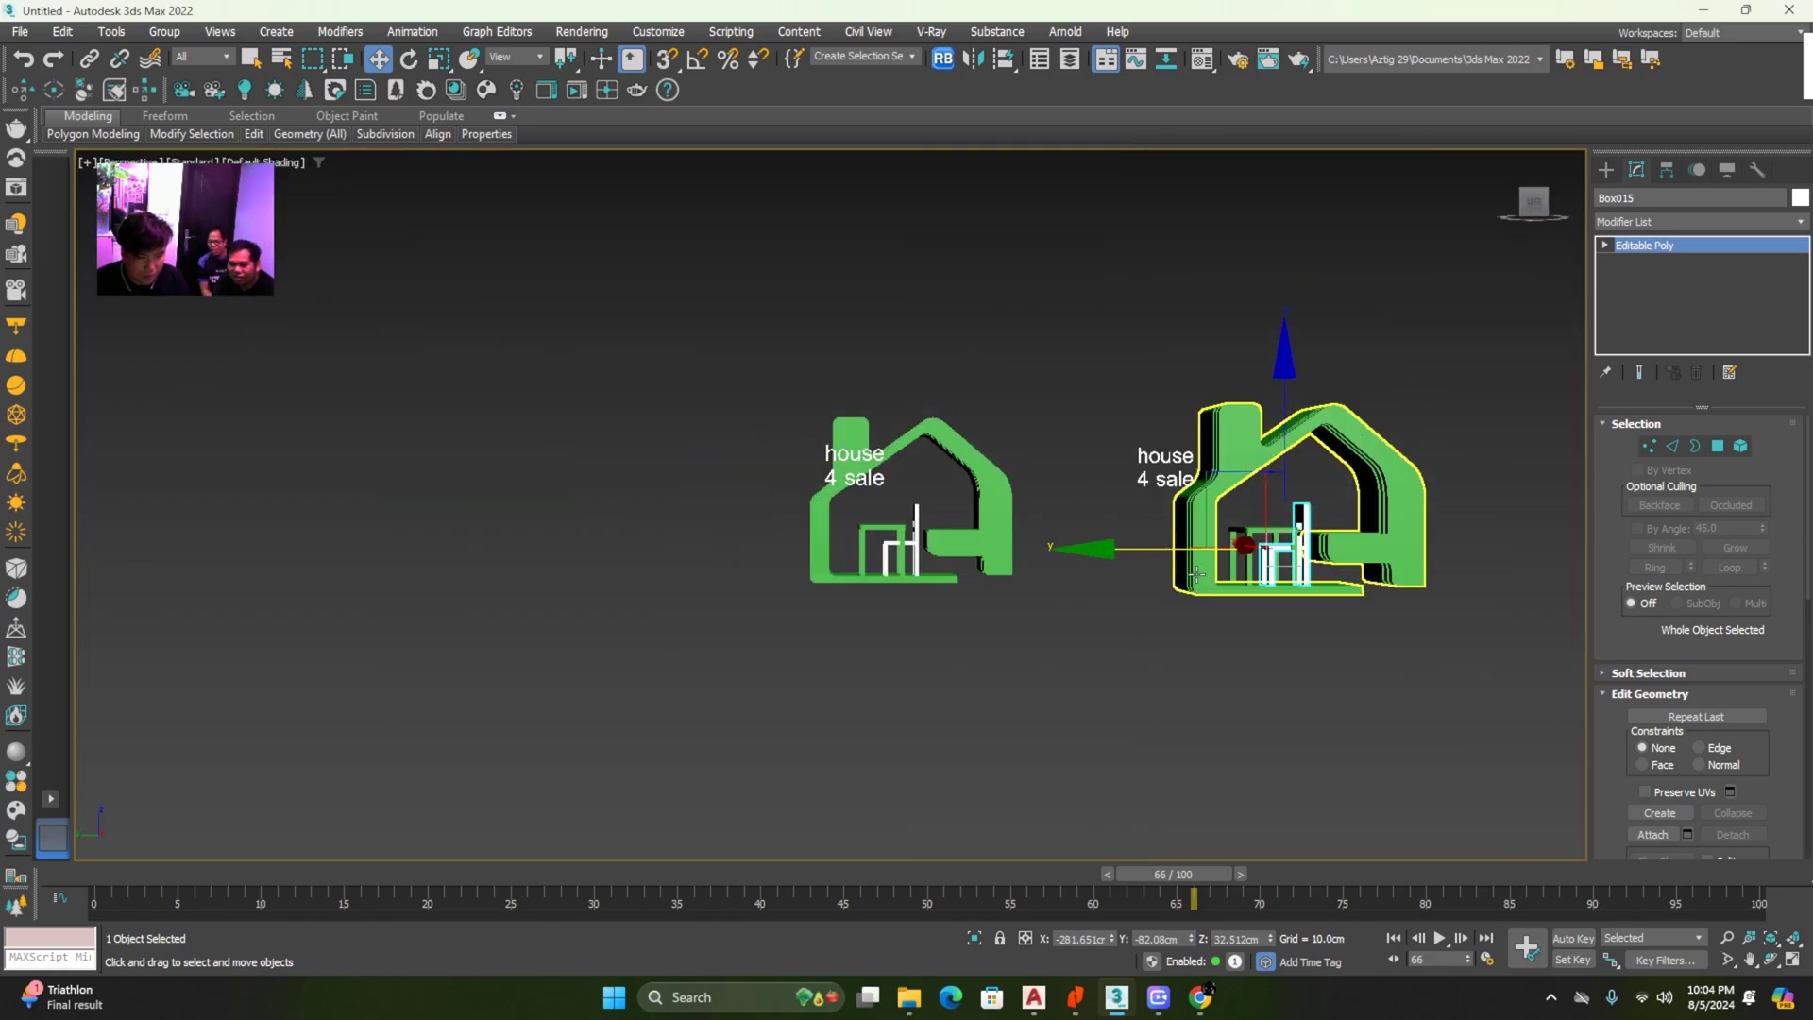
Try moving the house shell down in the left view, and undo the move
scroll(1204, 561, "down", 1)
middle_click_drag(1204, 561, 547, 553)
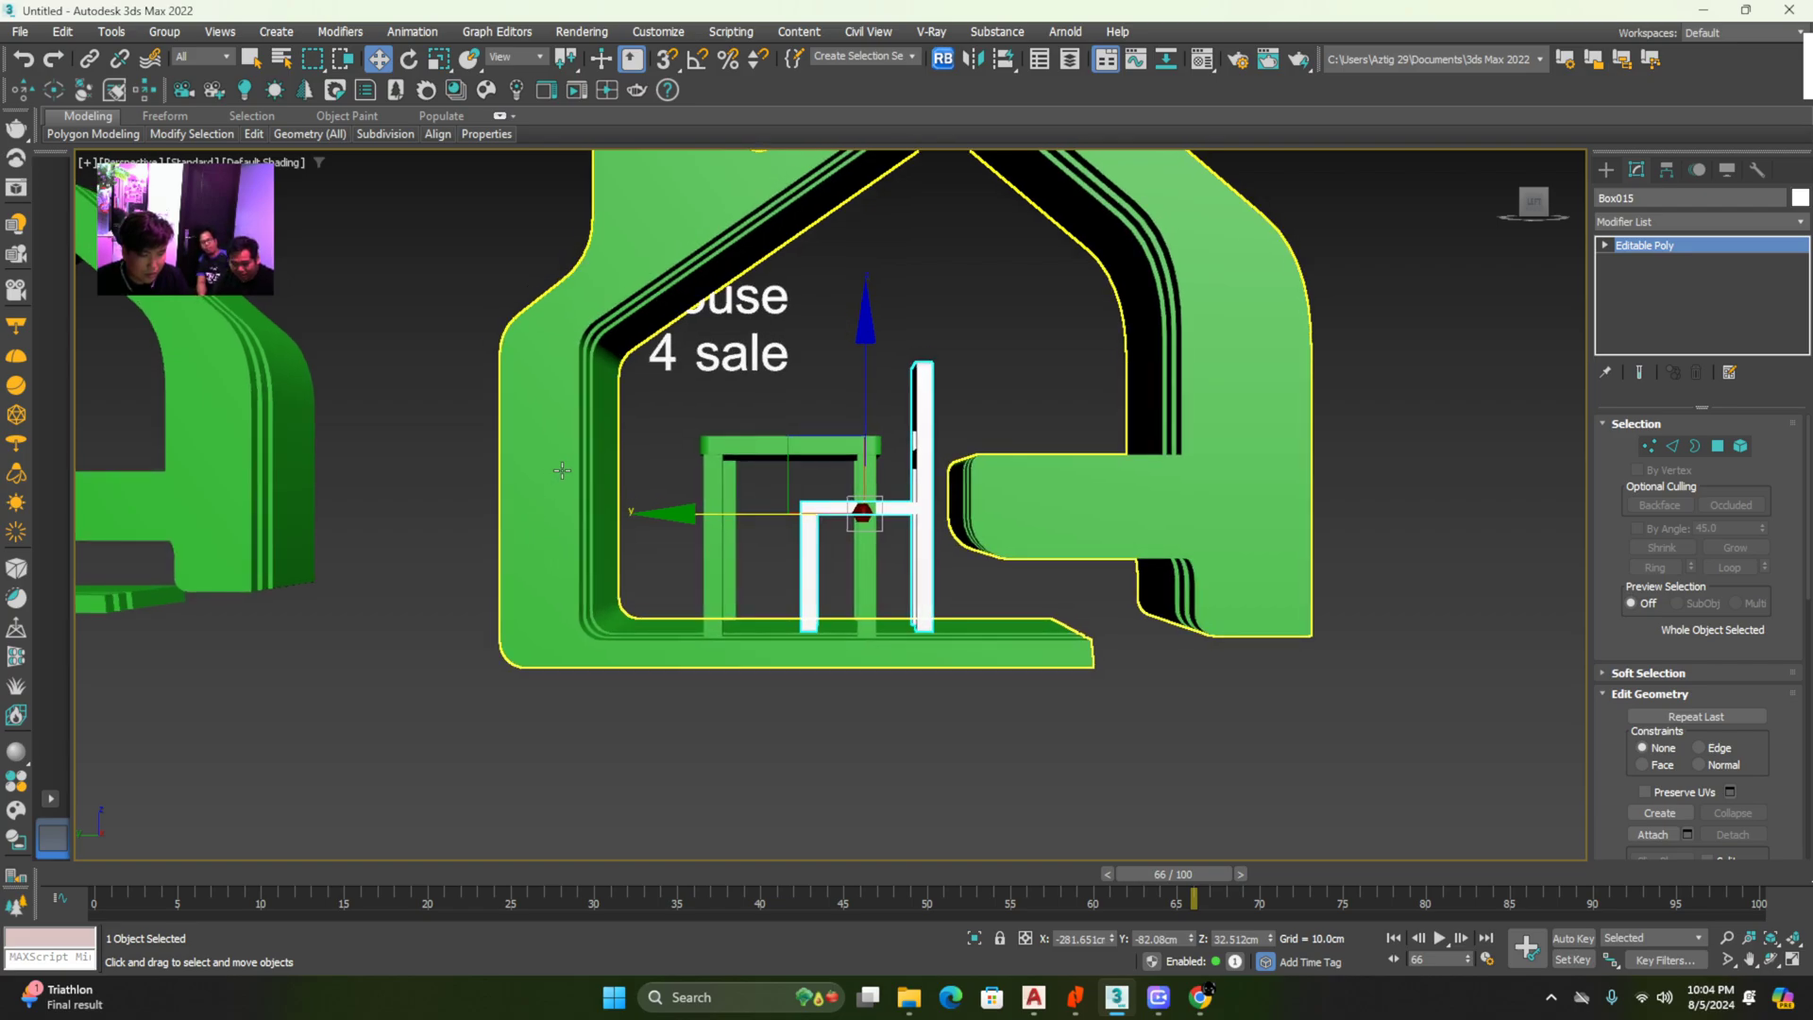
scroll(672, 522, "up", 3)
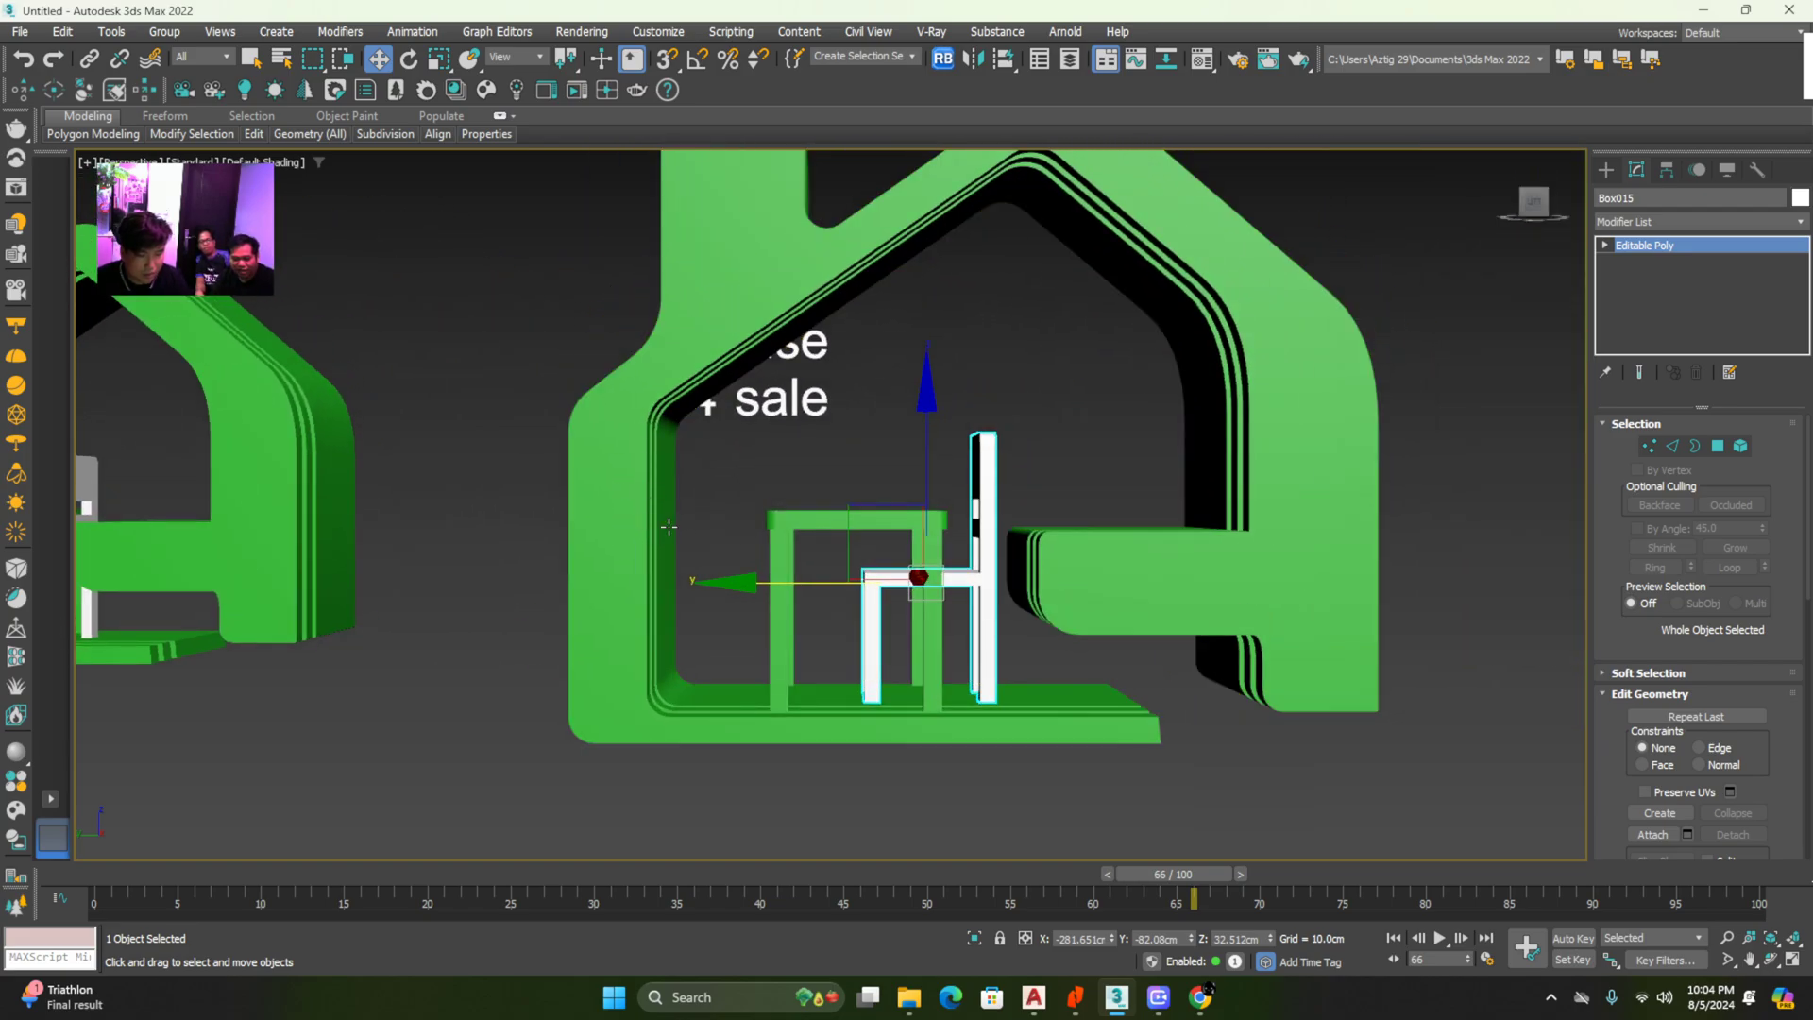
scroll(669, 527, "down", 4)
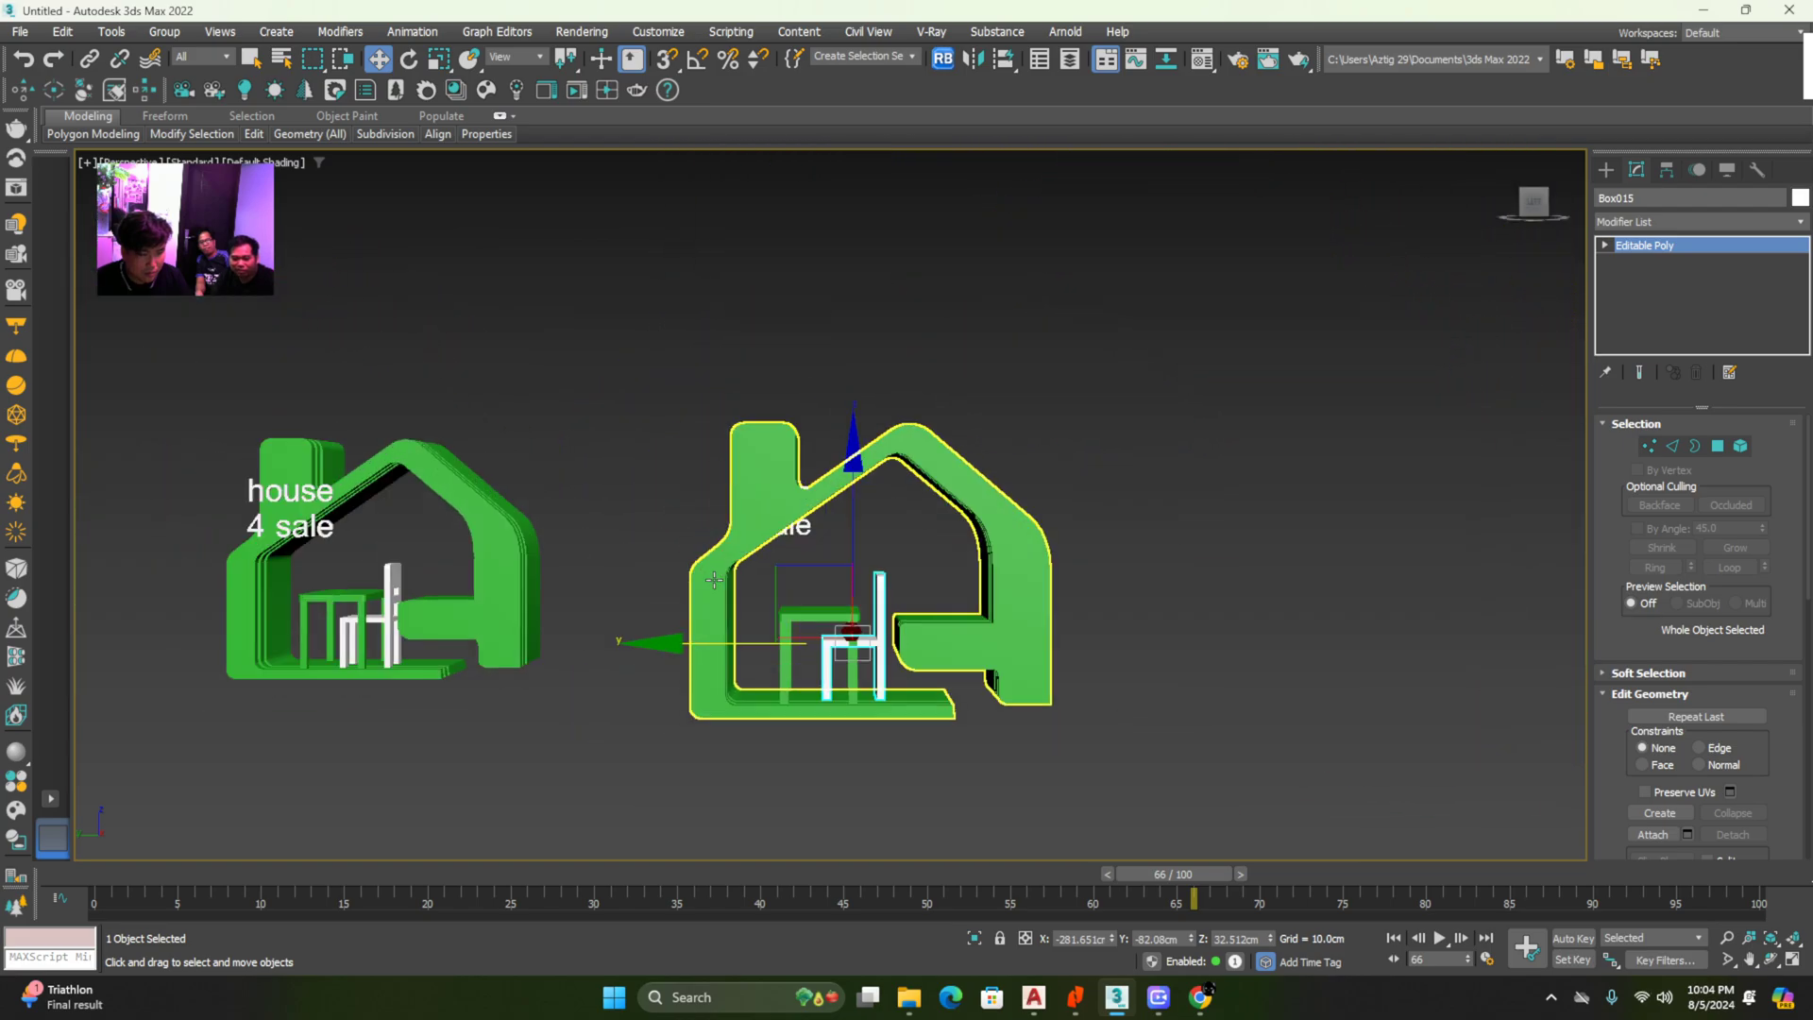
scroll(718, 574, "up", 6)
left_click_drag(809, 490, 794, 593)
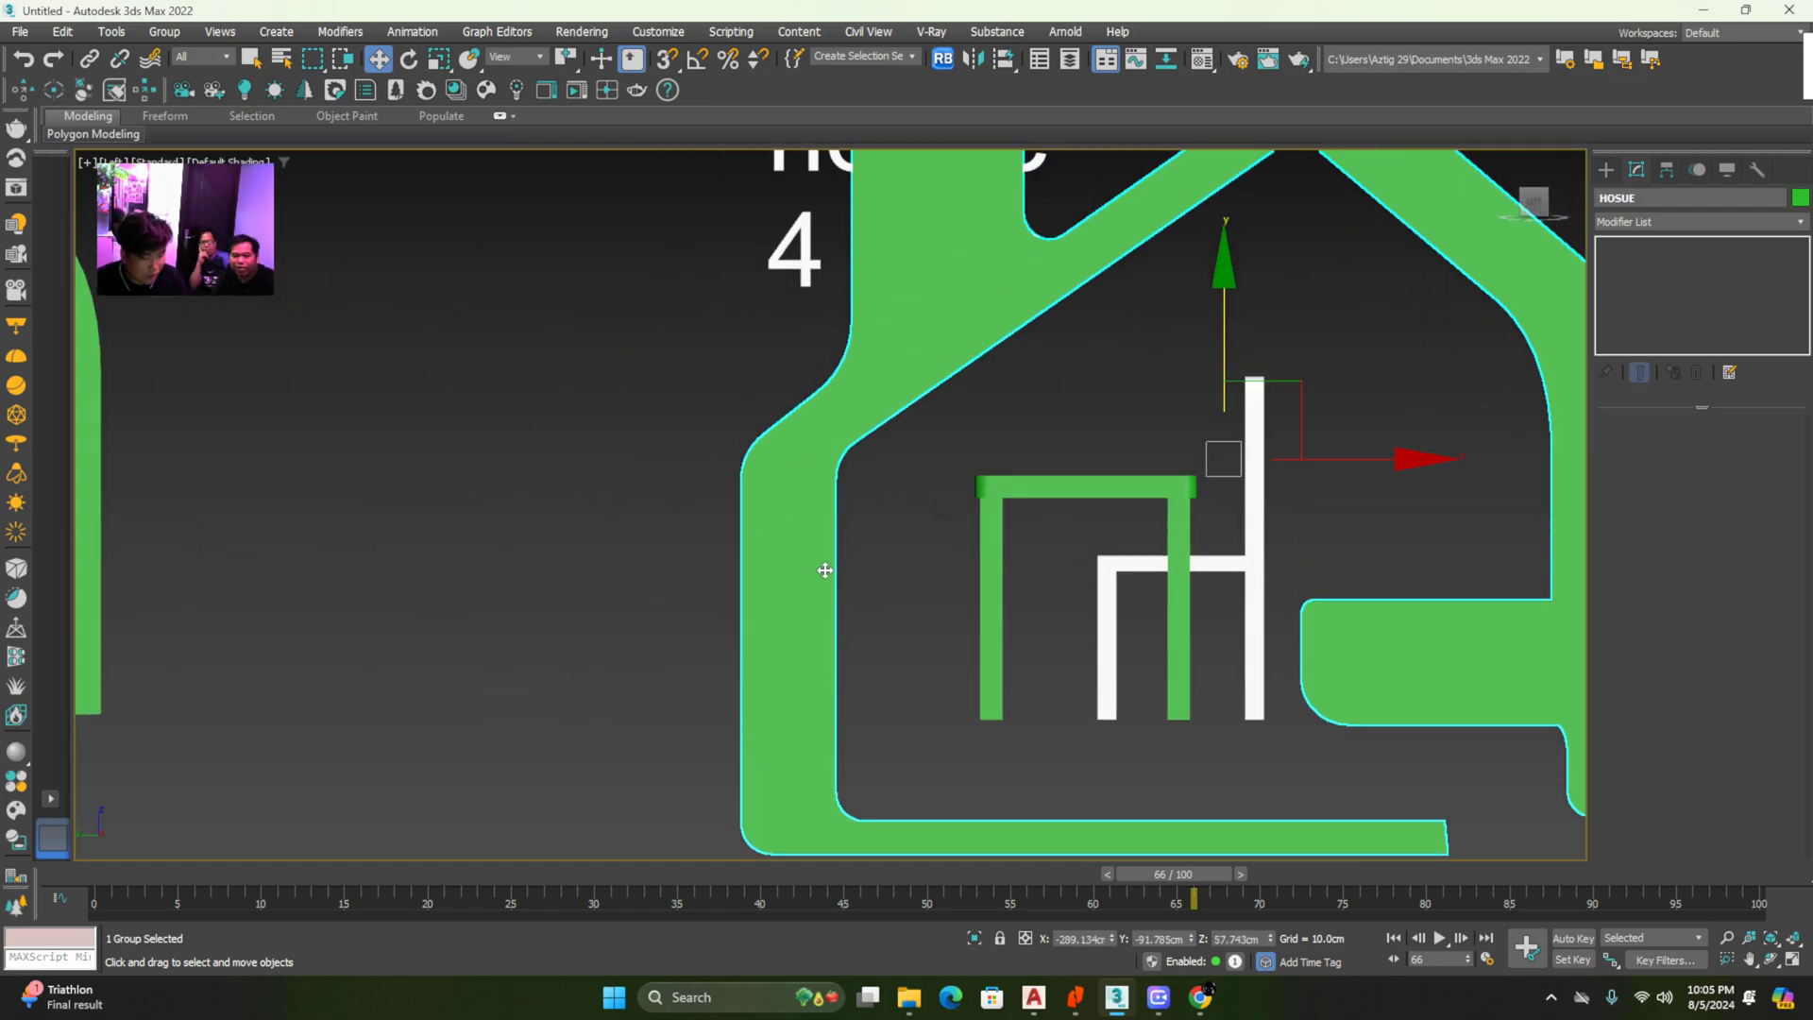
key("ctrl+z")
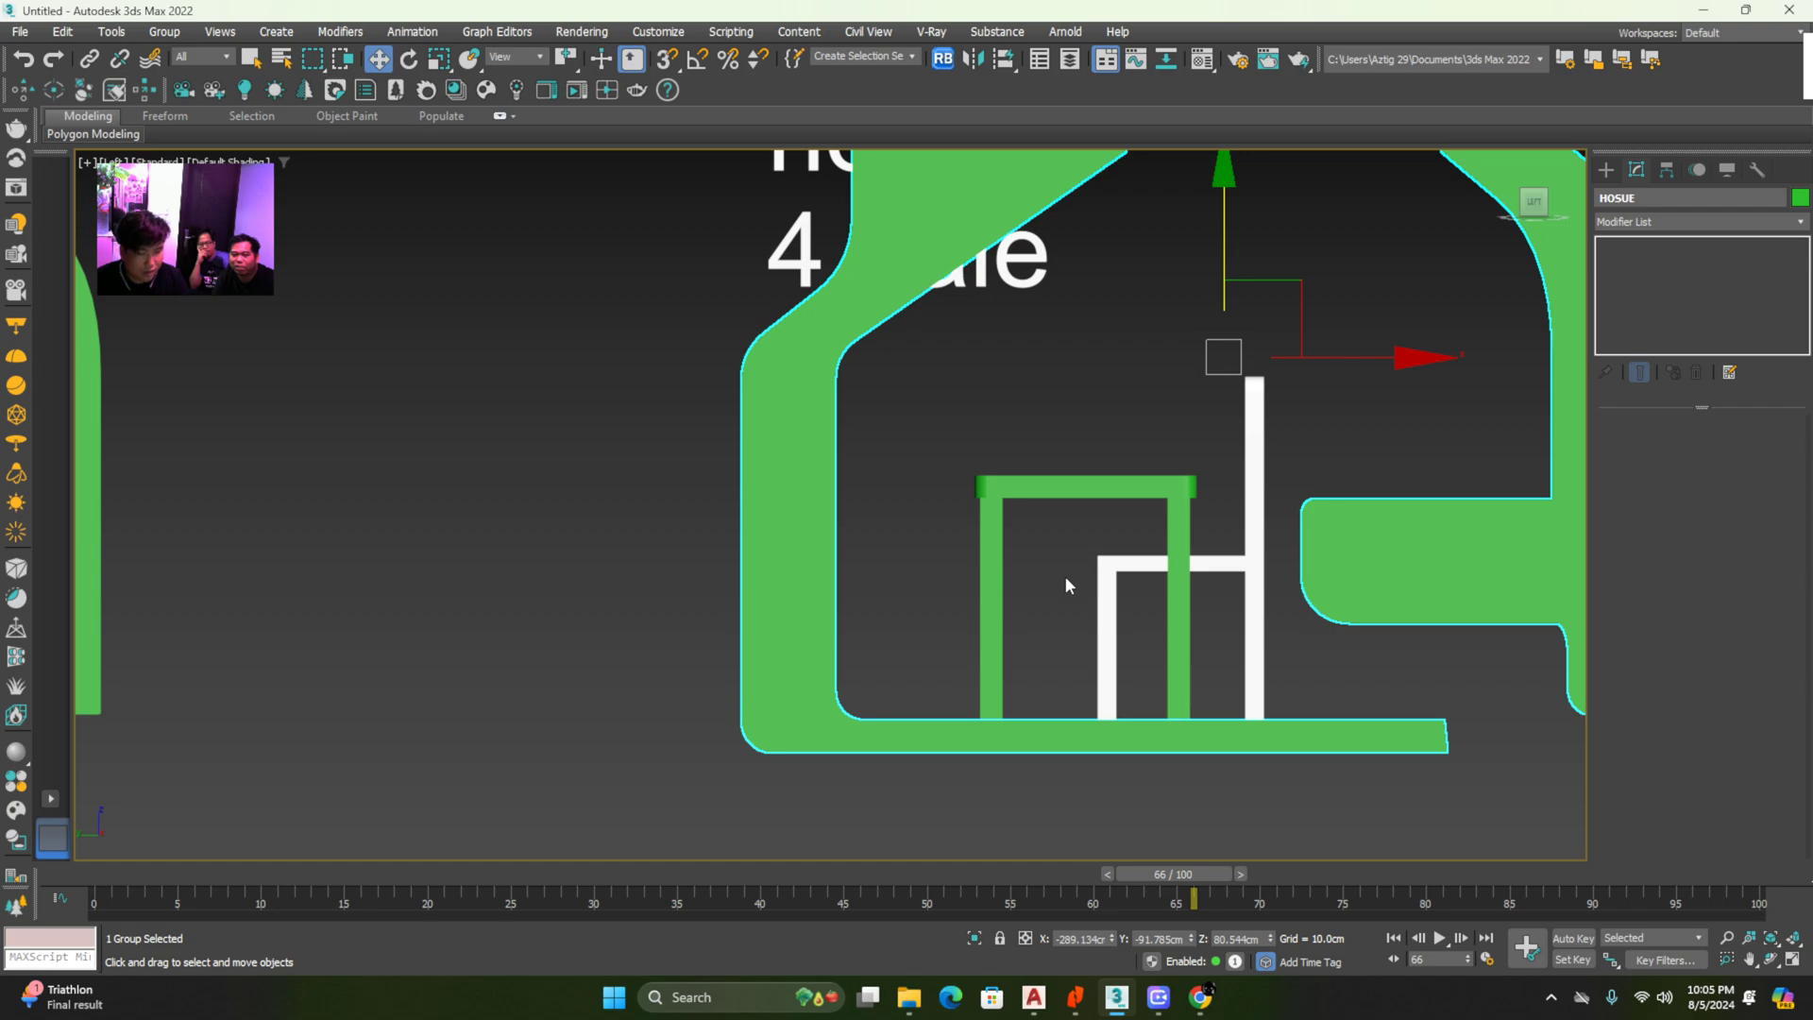
In the top view, move the separate "house 4 sale" text along X to the assembled house's front face, about X -335 cm
key("t")
middle_click_drag(898, 515, 839, 567)
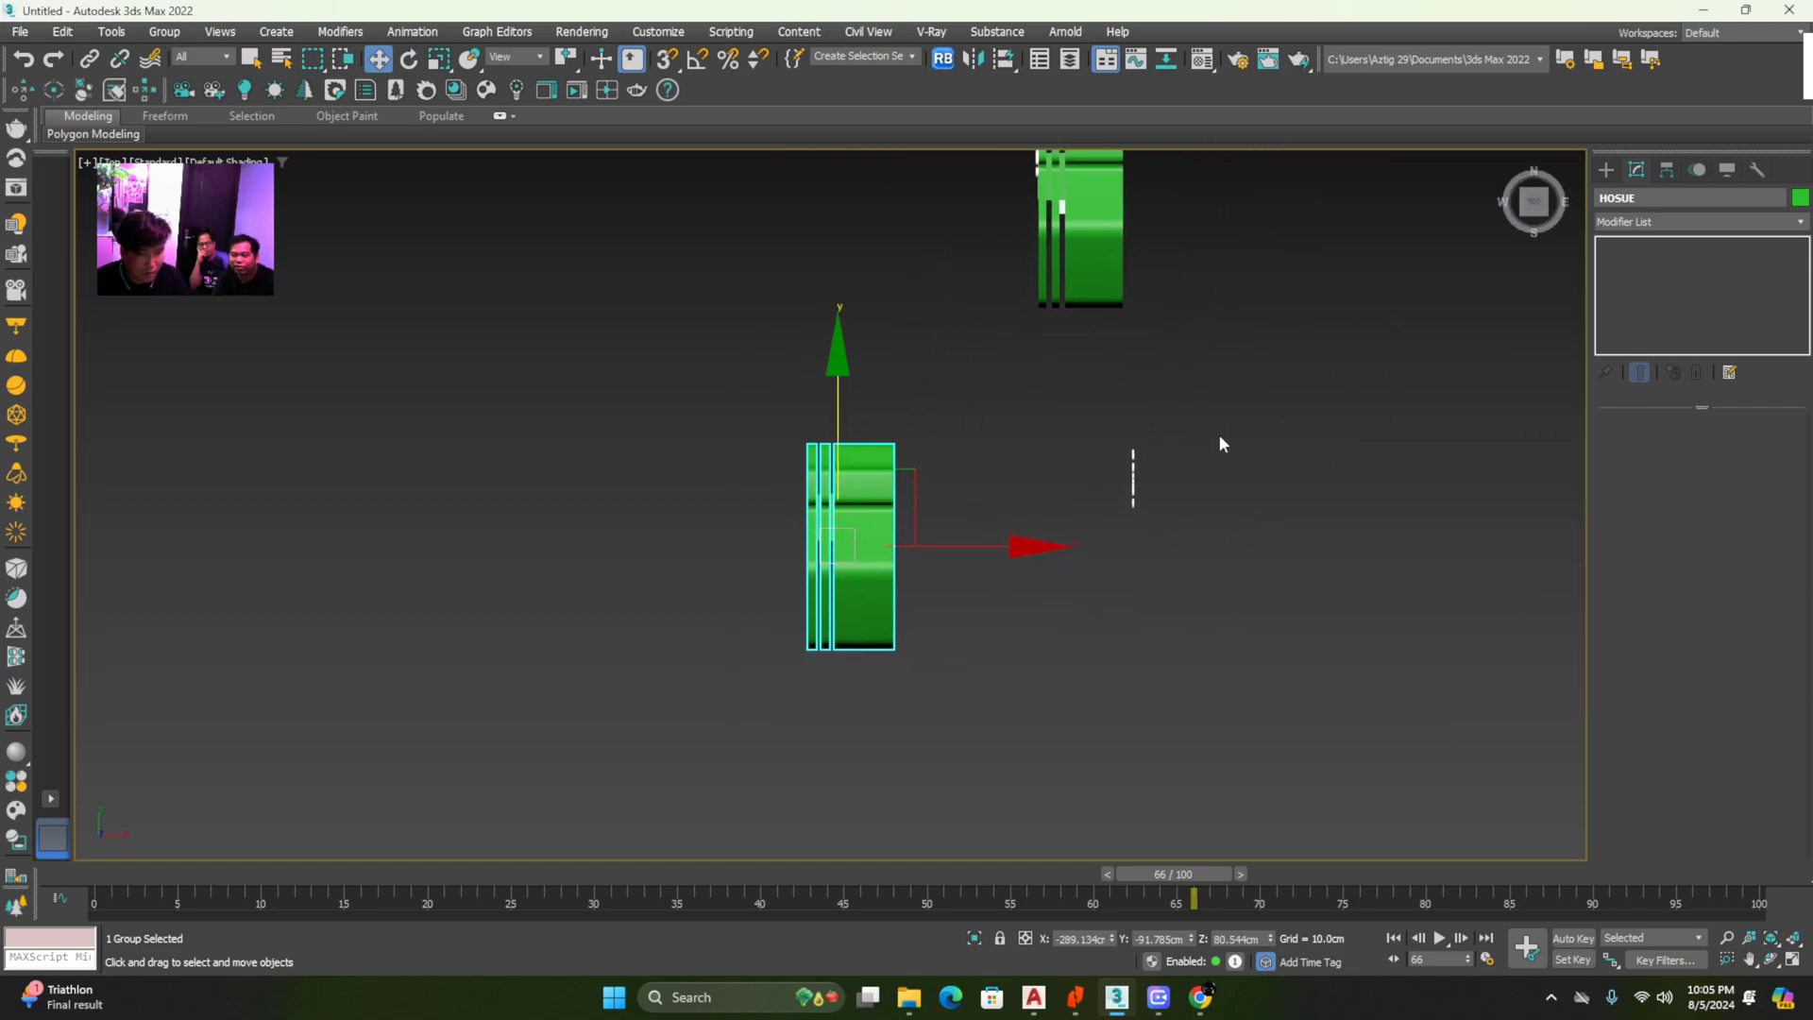
left_click(1133, 477)
left_click_drag(1311, 476, 1000, 496)
key("l")
scroll(927, 289, "up", 5)
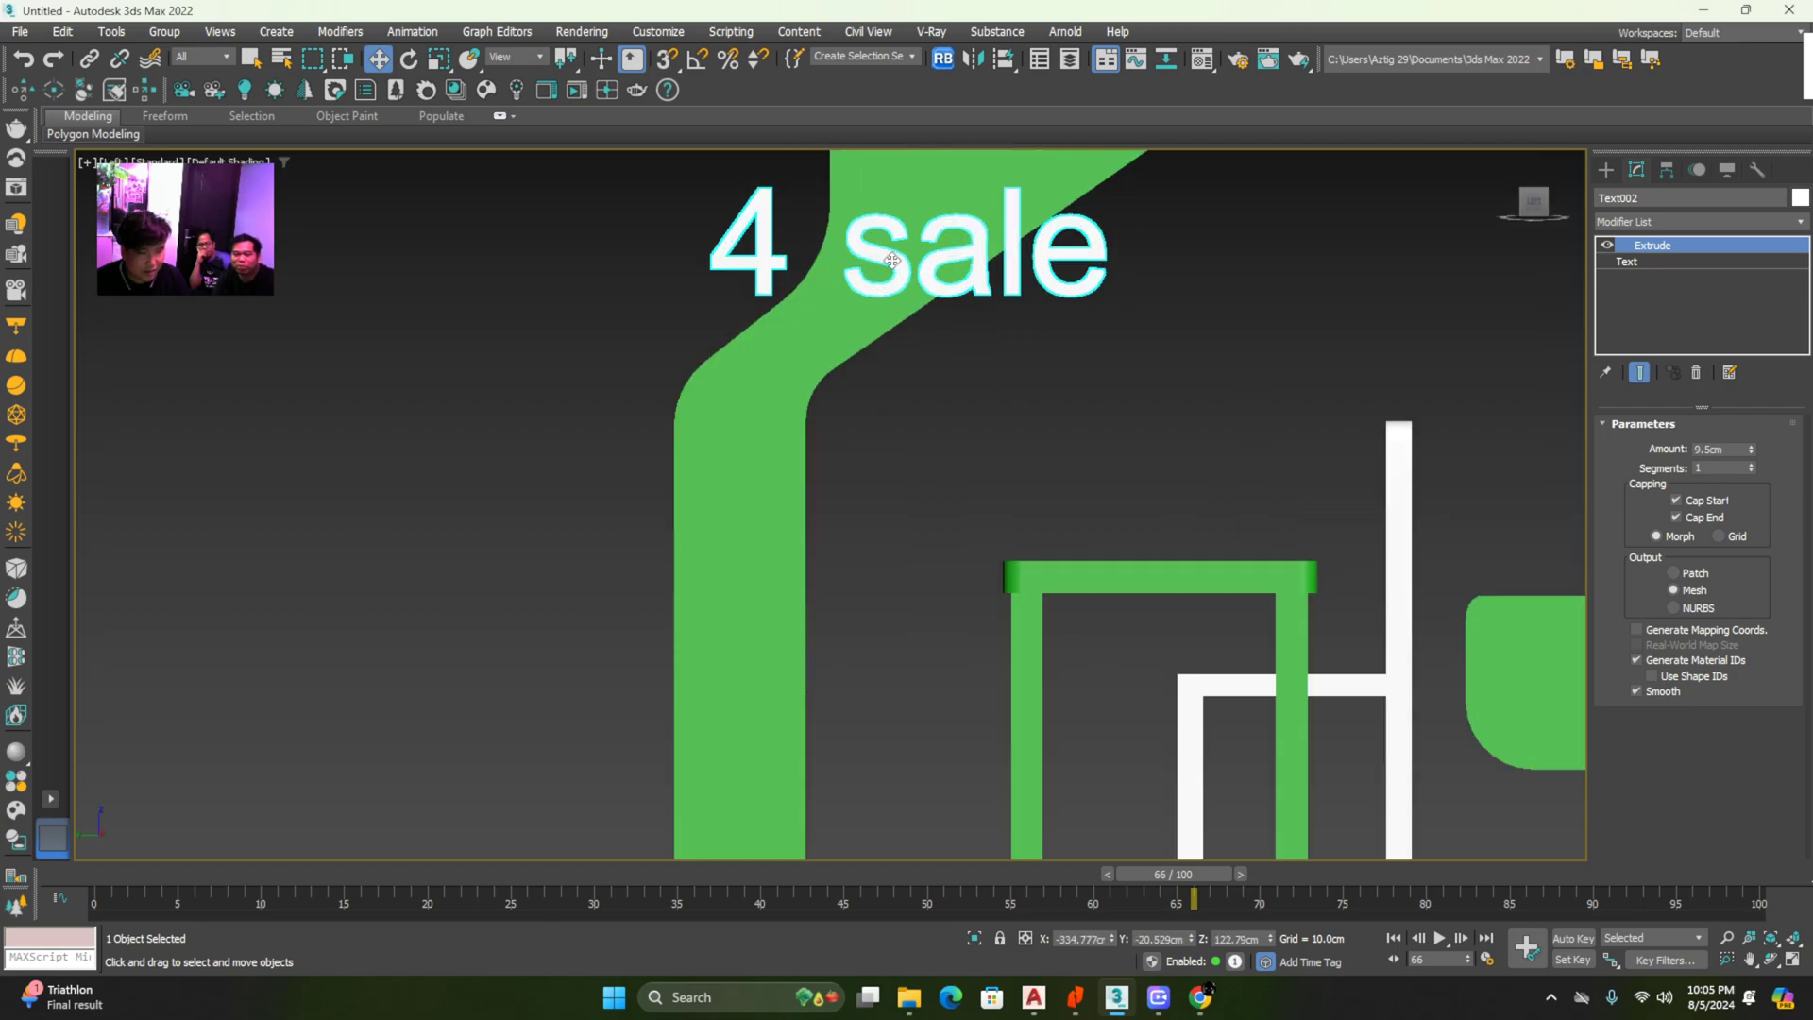
scroll(921, 377, "down", 5)
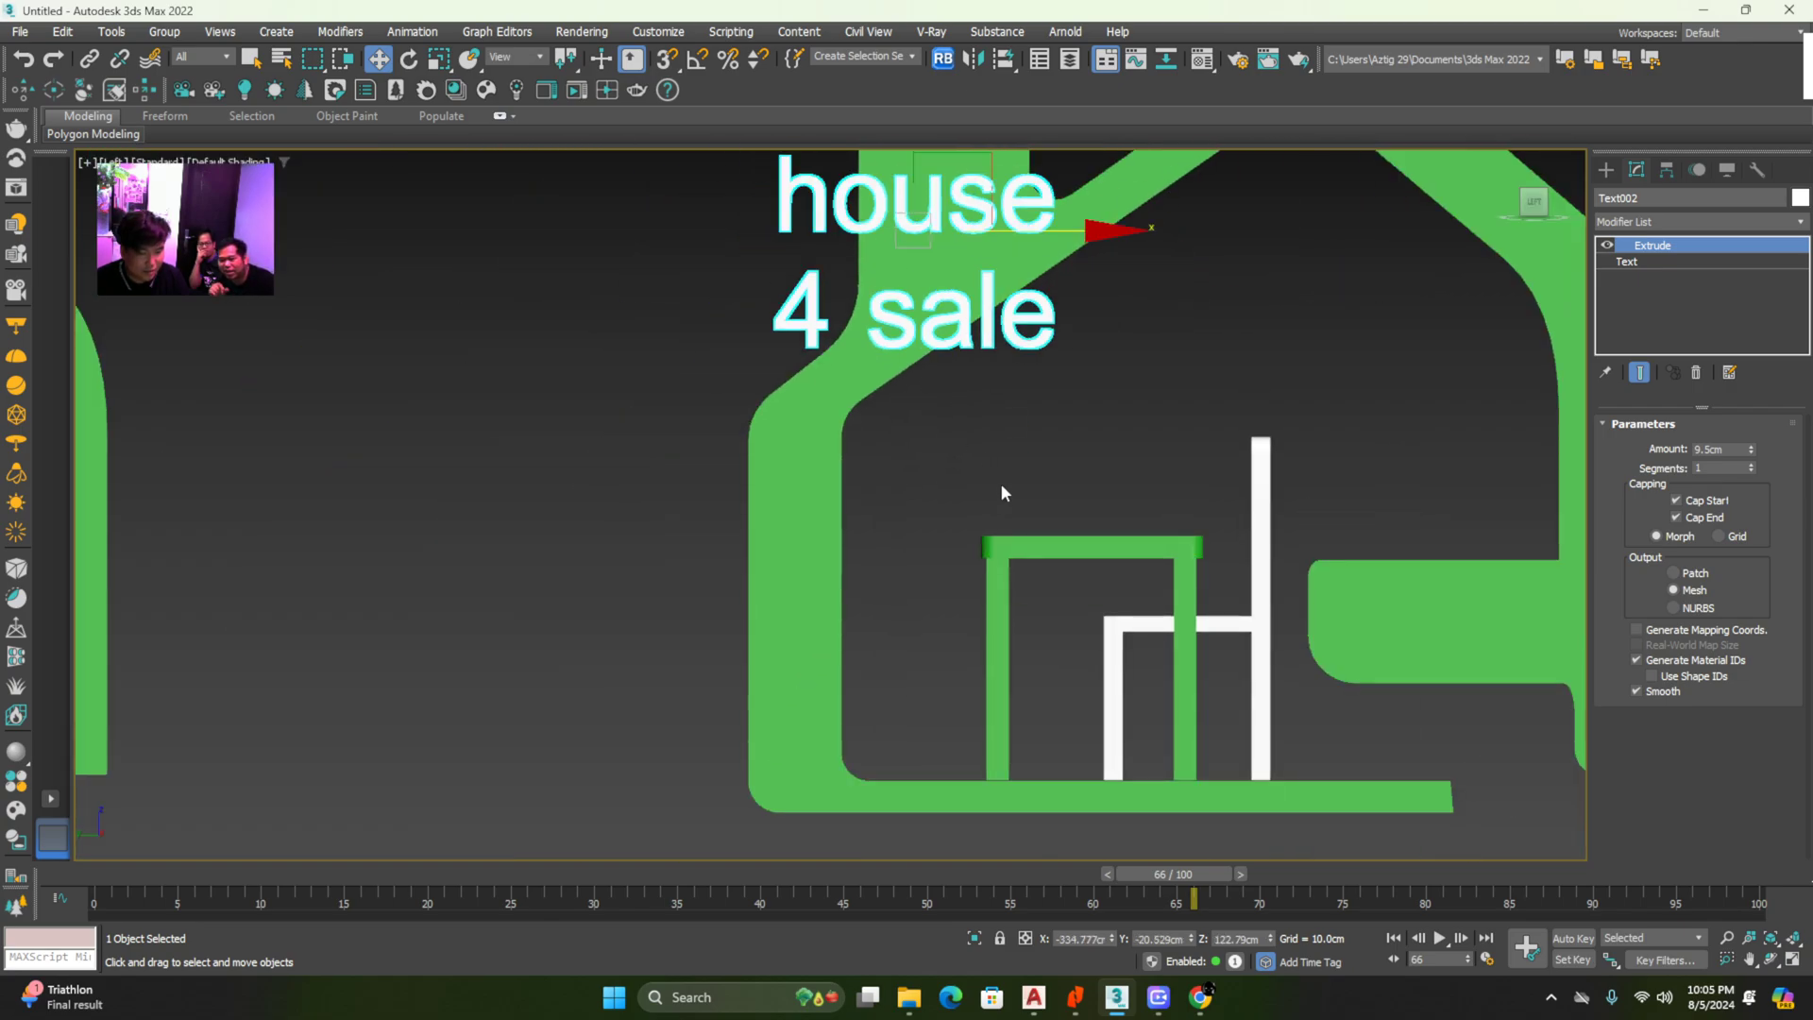
Fine-tune the text's depth in the top view to about X -334.34 cm so its back touches the shell's front layer
key("t")
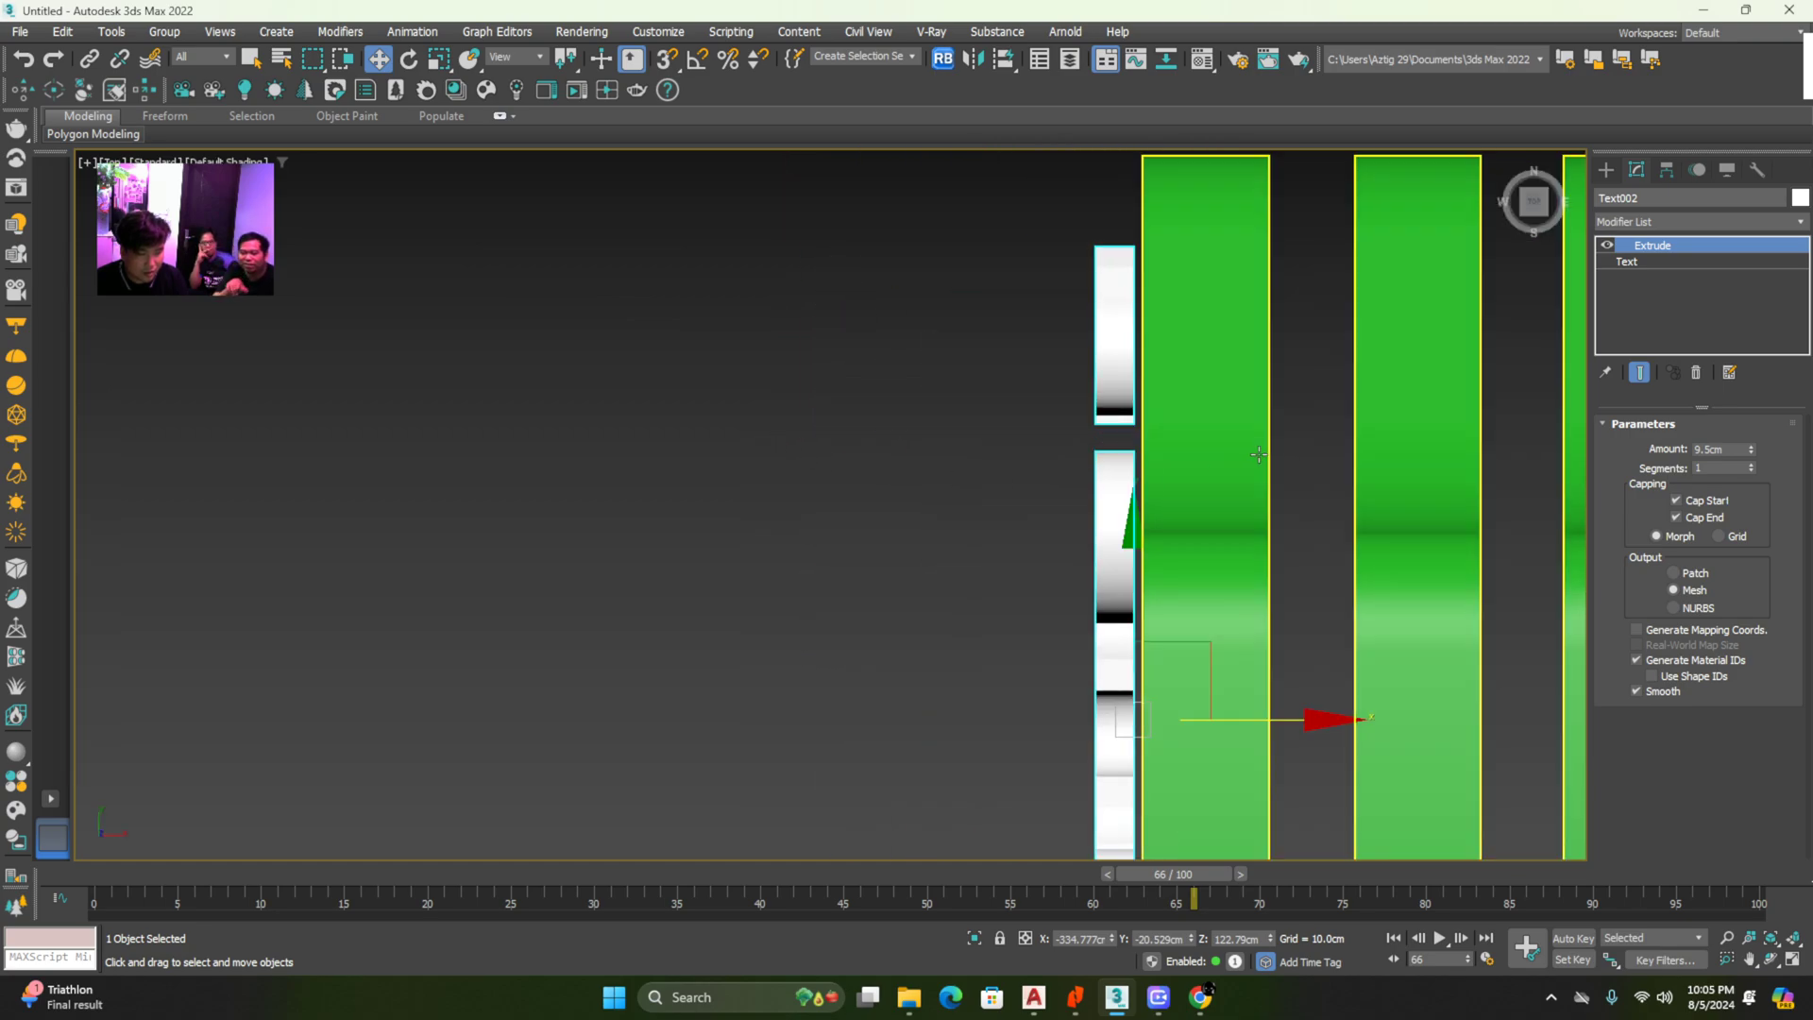
scroll(1119, 404, "up", 5)
left_click_drag(1118, 399, 1144, 388)
scroll(1148, 664, "down", 5)
scroll(1149, 664, "up", 2)
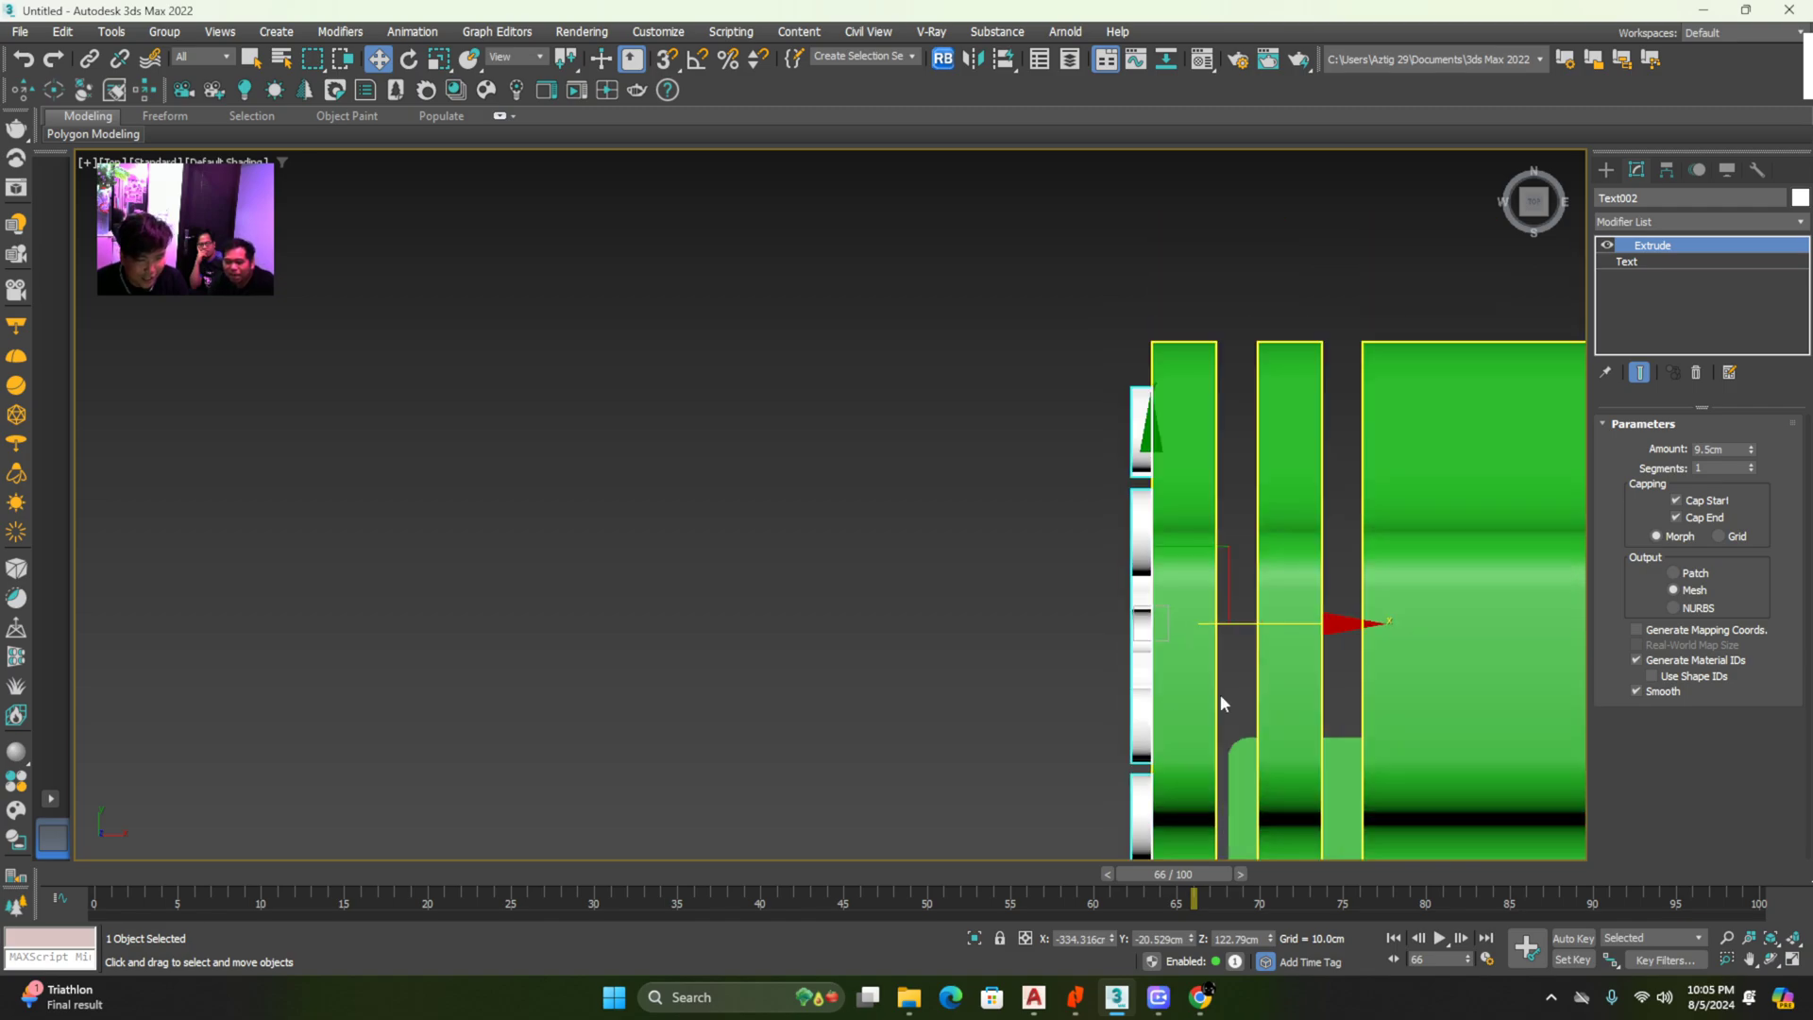
left_click_drag(1340, 631, 1342, 630)
scroll(950, 506, "up", 5)
scroll(1307, 609, "down", 3)
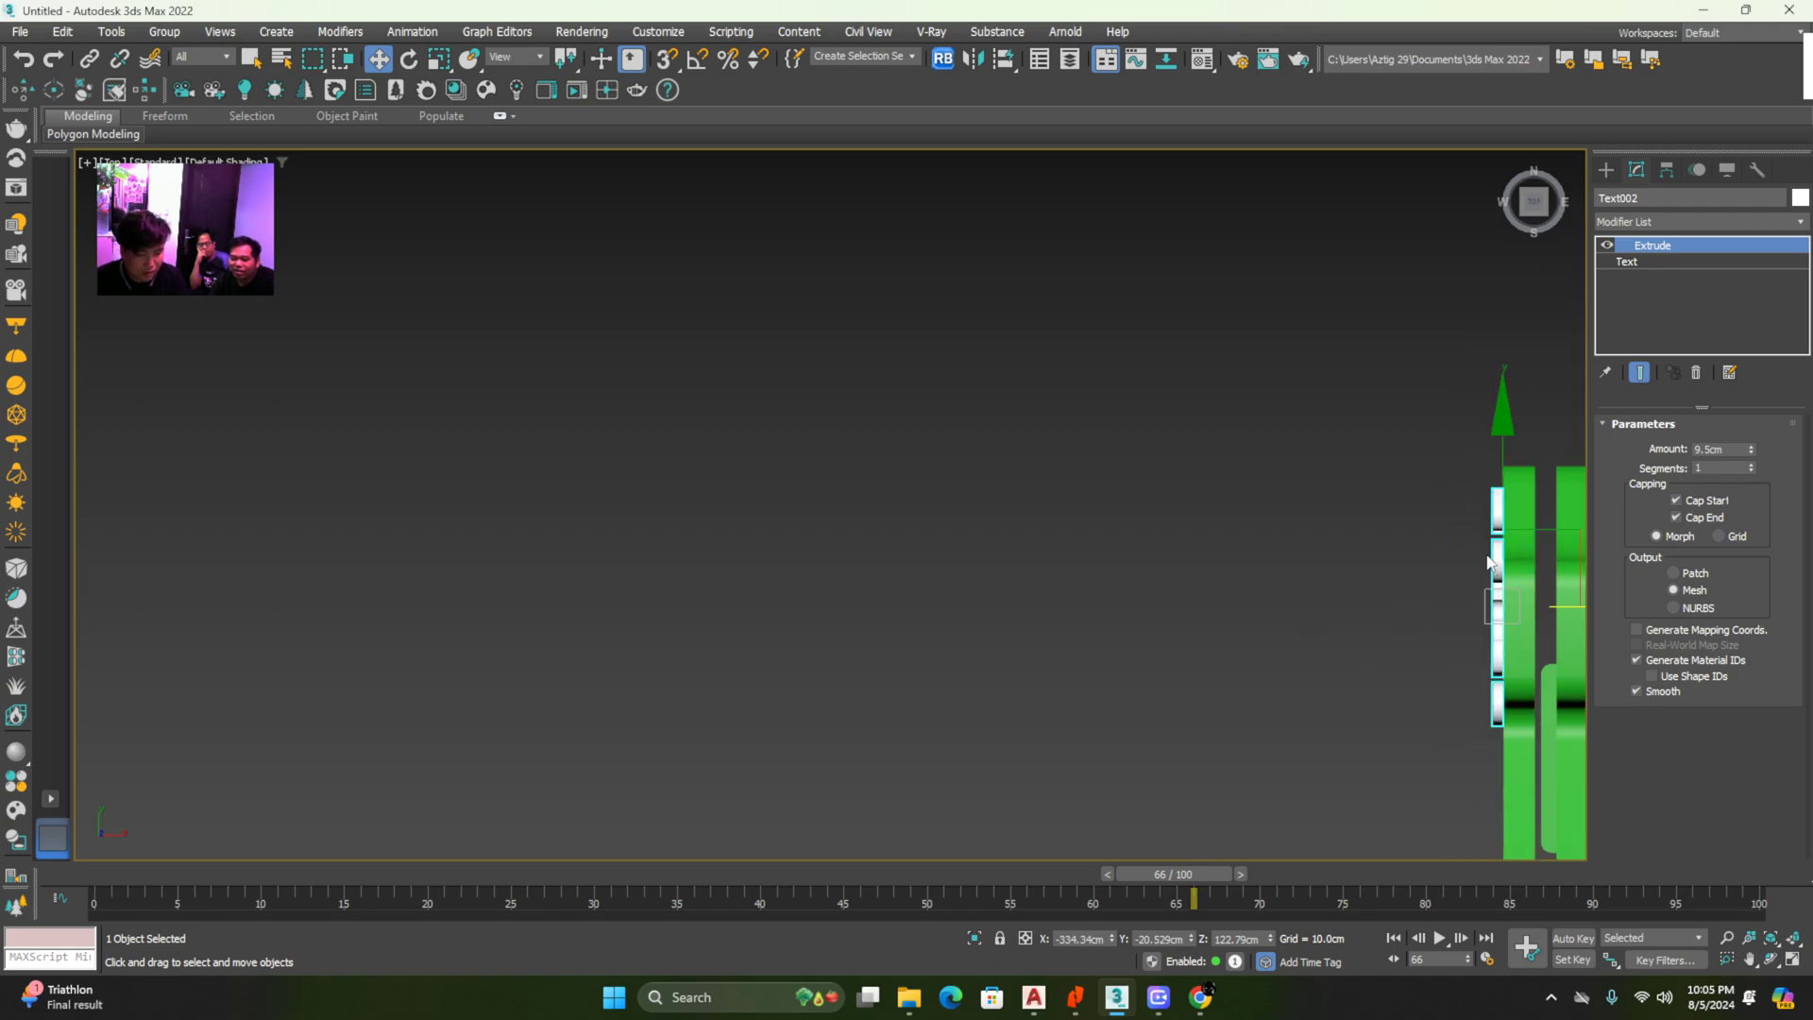
Examine the text's placement on the house shell in the left and perspective views and compare it with the finished model
key("l")
scroll(785, 307, "up", 5)
scroll(855, 355, "down", 6)
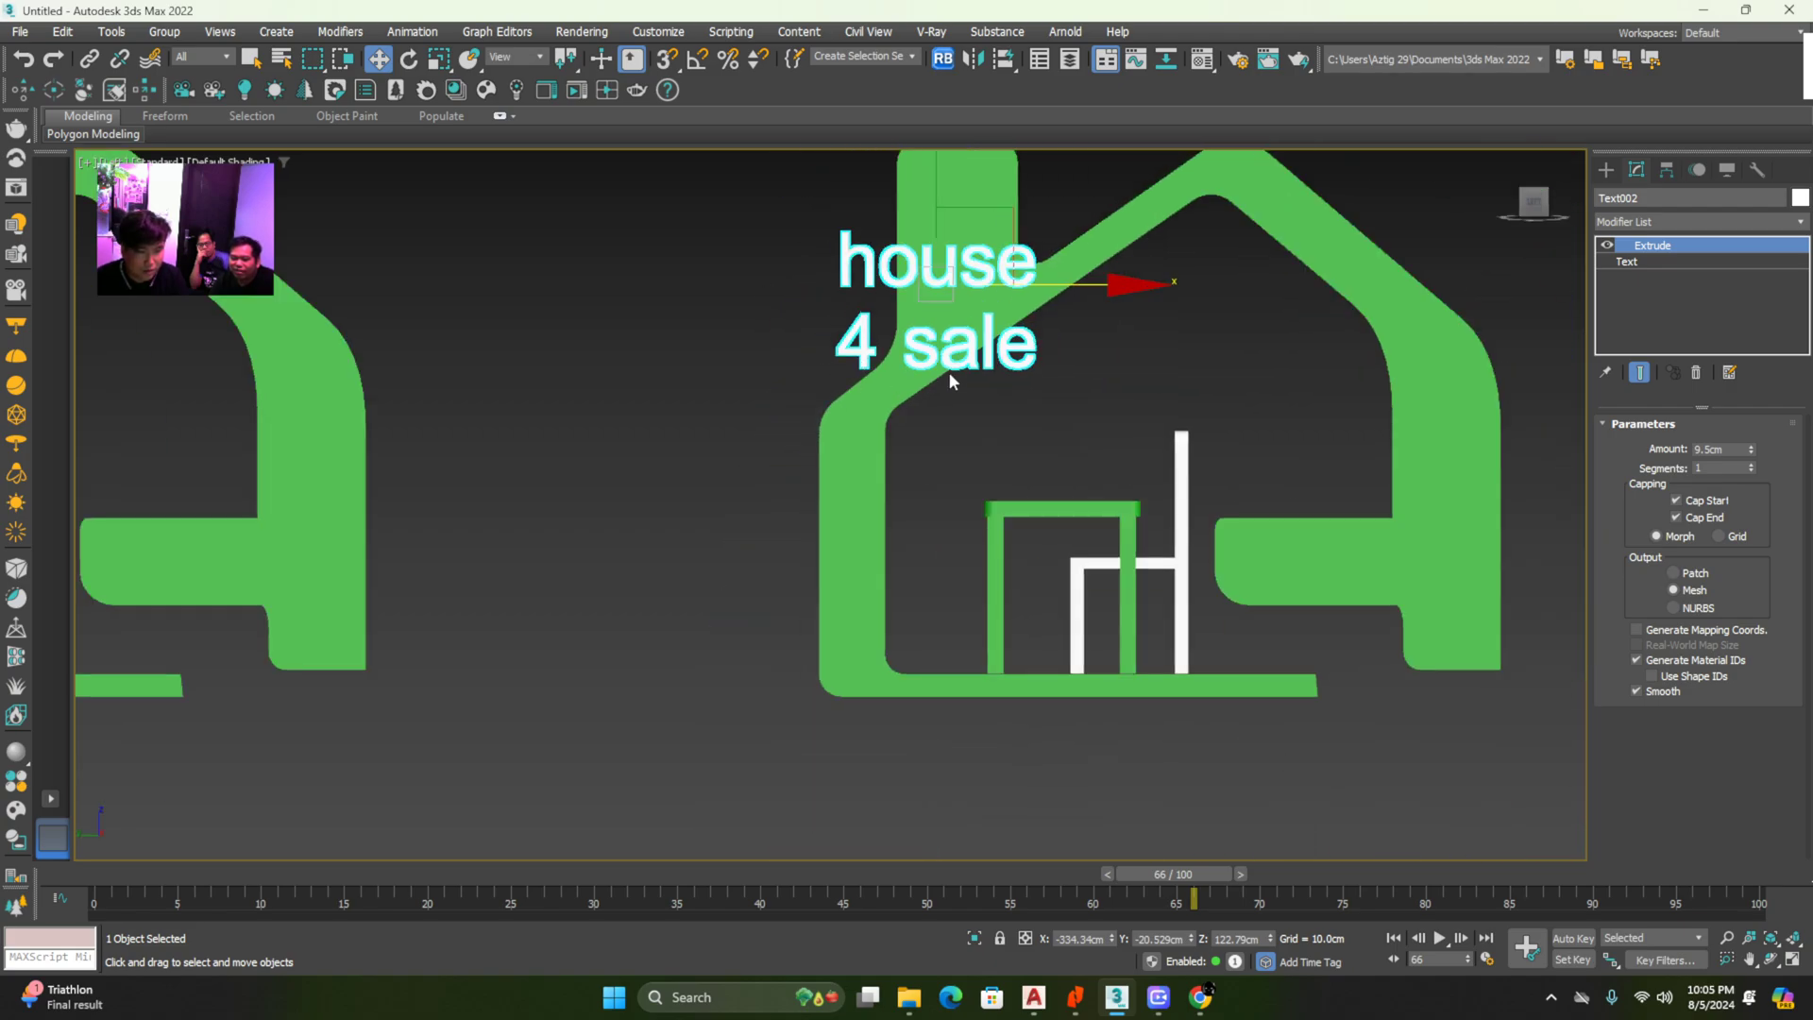
left_click(1066, 273)
key("p")
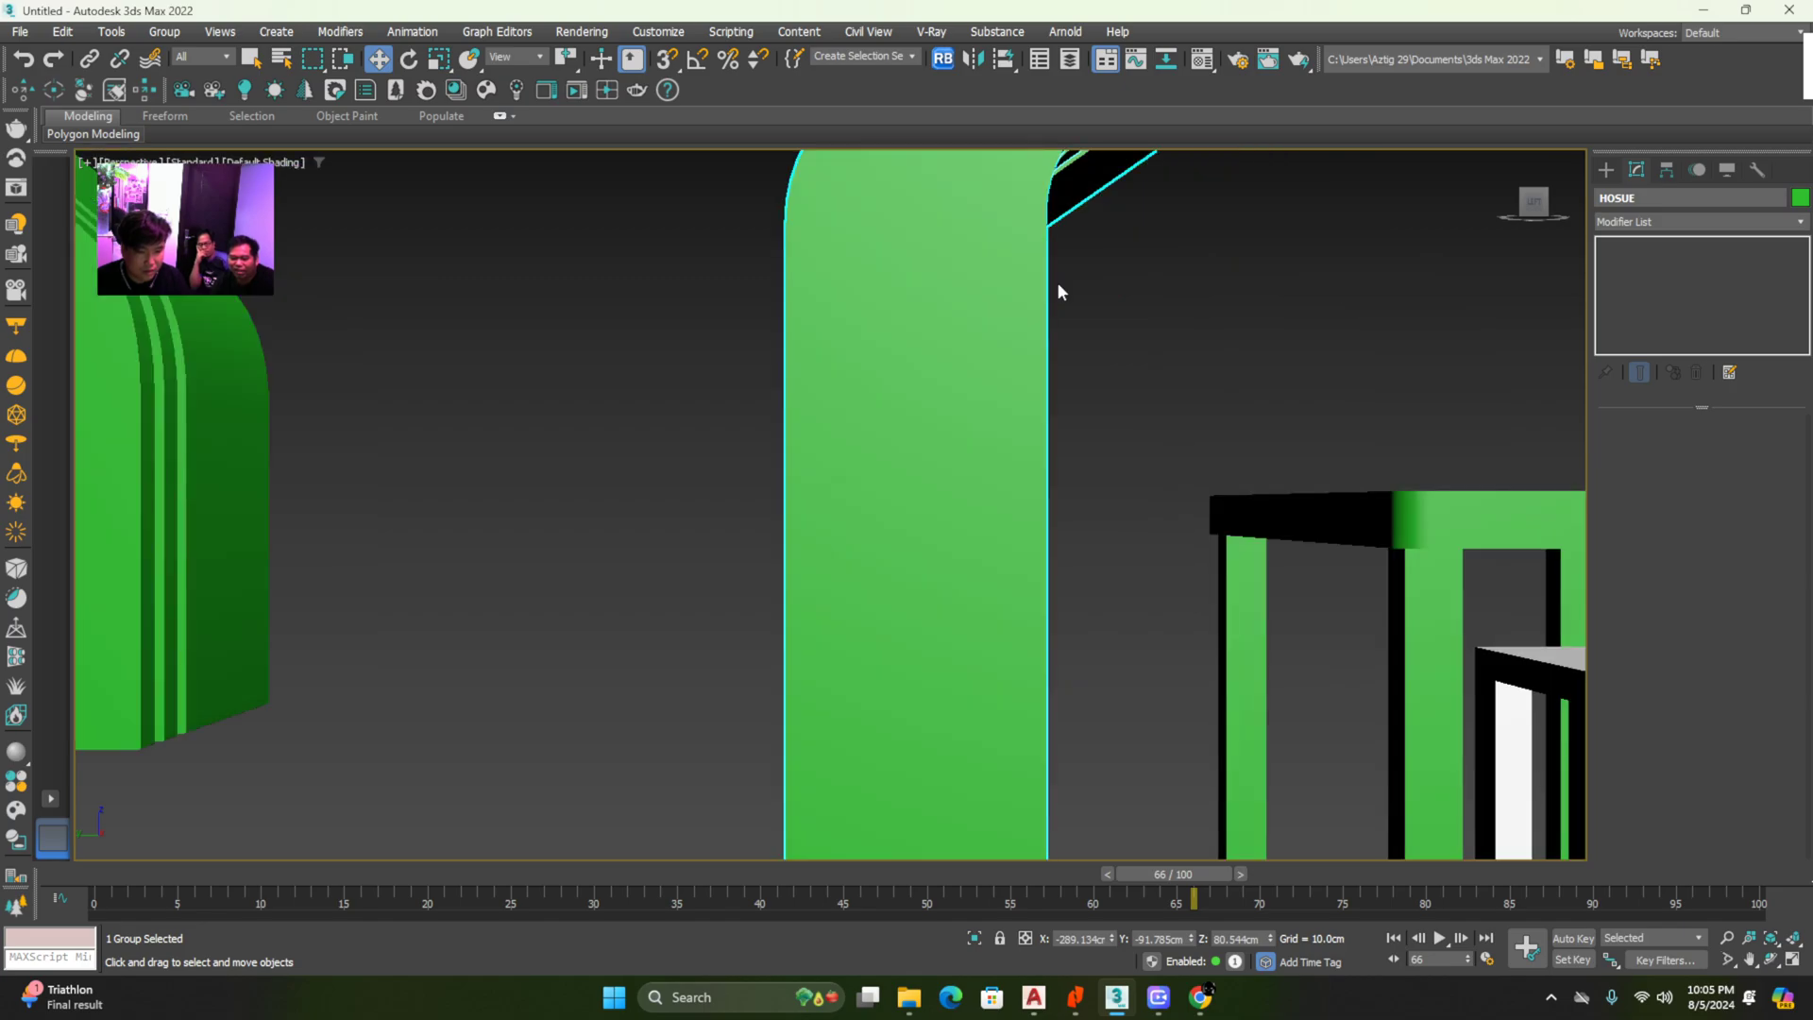
scroll(1057, 343, "down", 5)
scroll(1093, 248, "up", 2)
scroll(1093, 247, "up", 2)
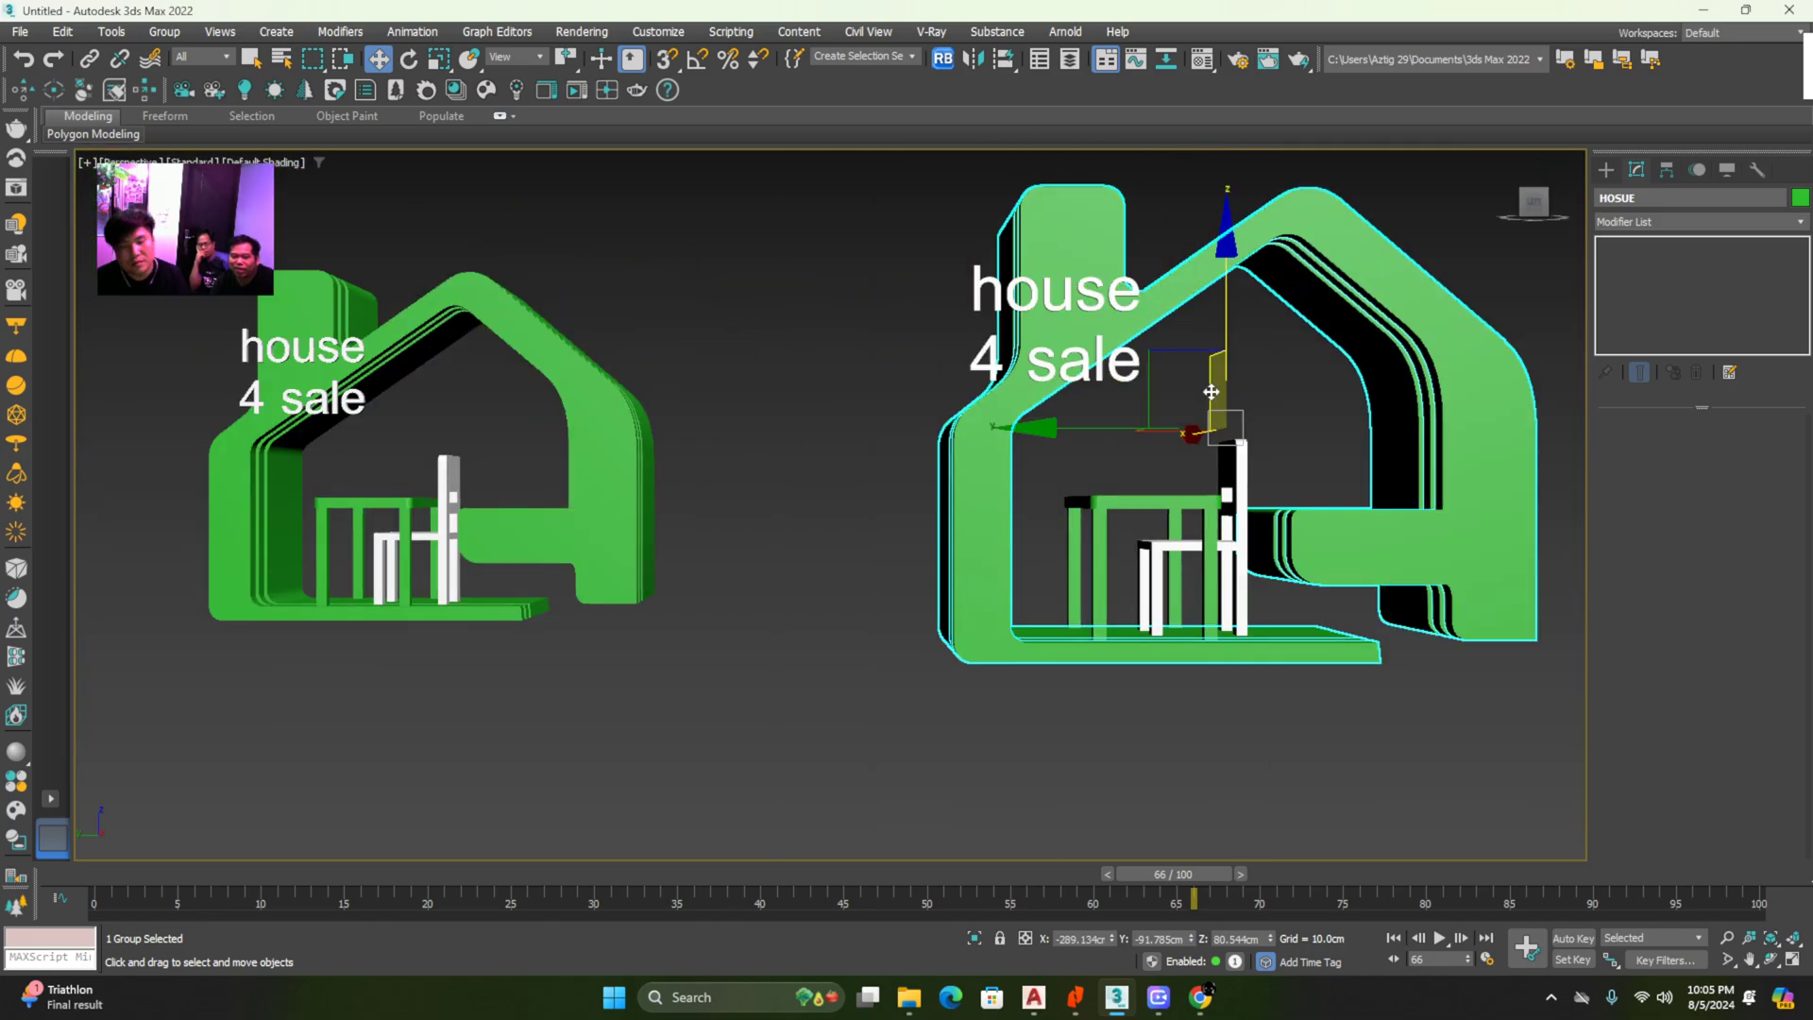
scroll(1083, 304, "up", 3)
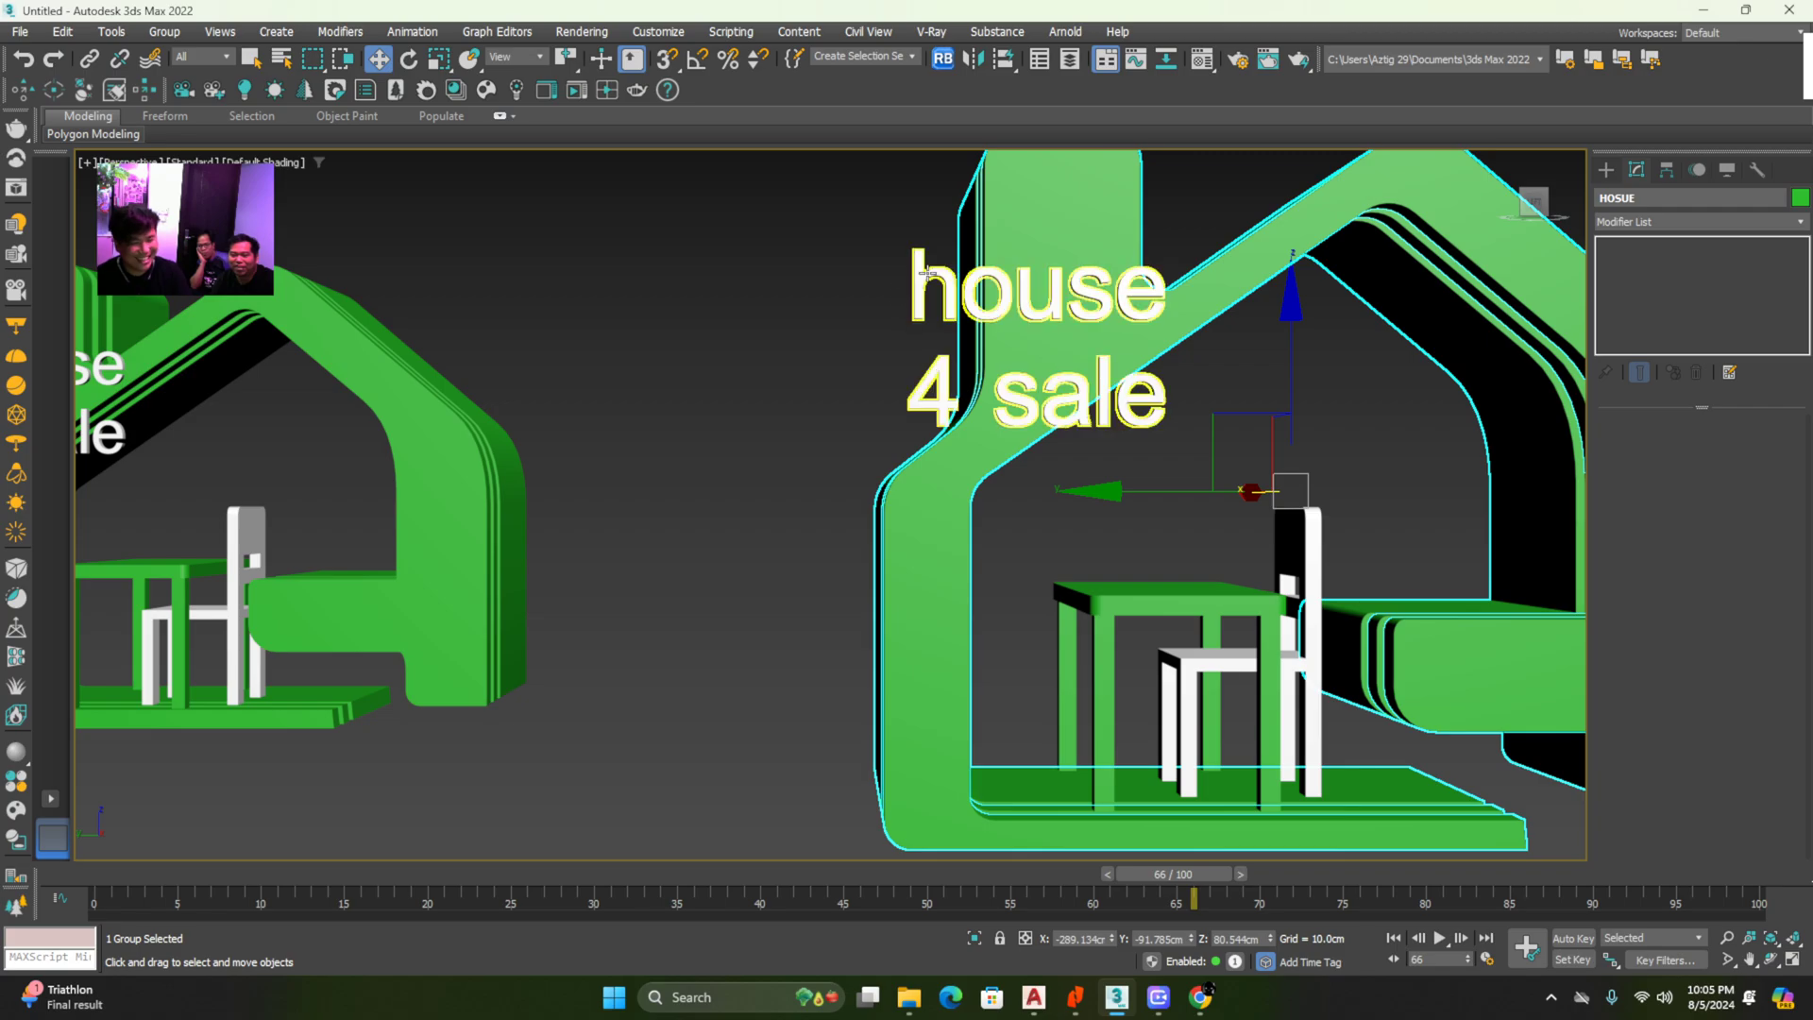
left_click(1051, 325)
scroll(1051, 332, "down", 2)
scroll(1051, 333, "down", 2)
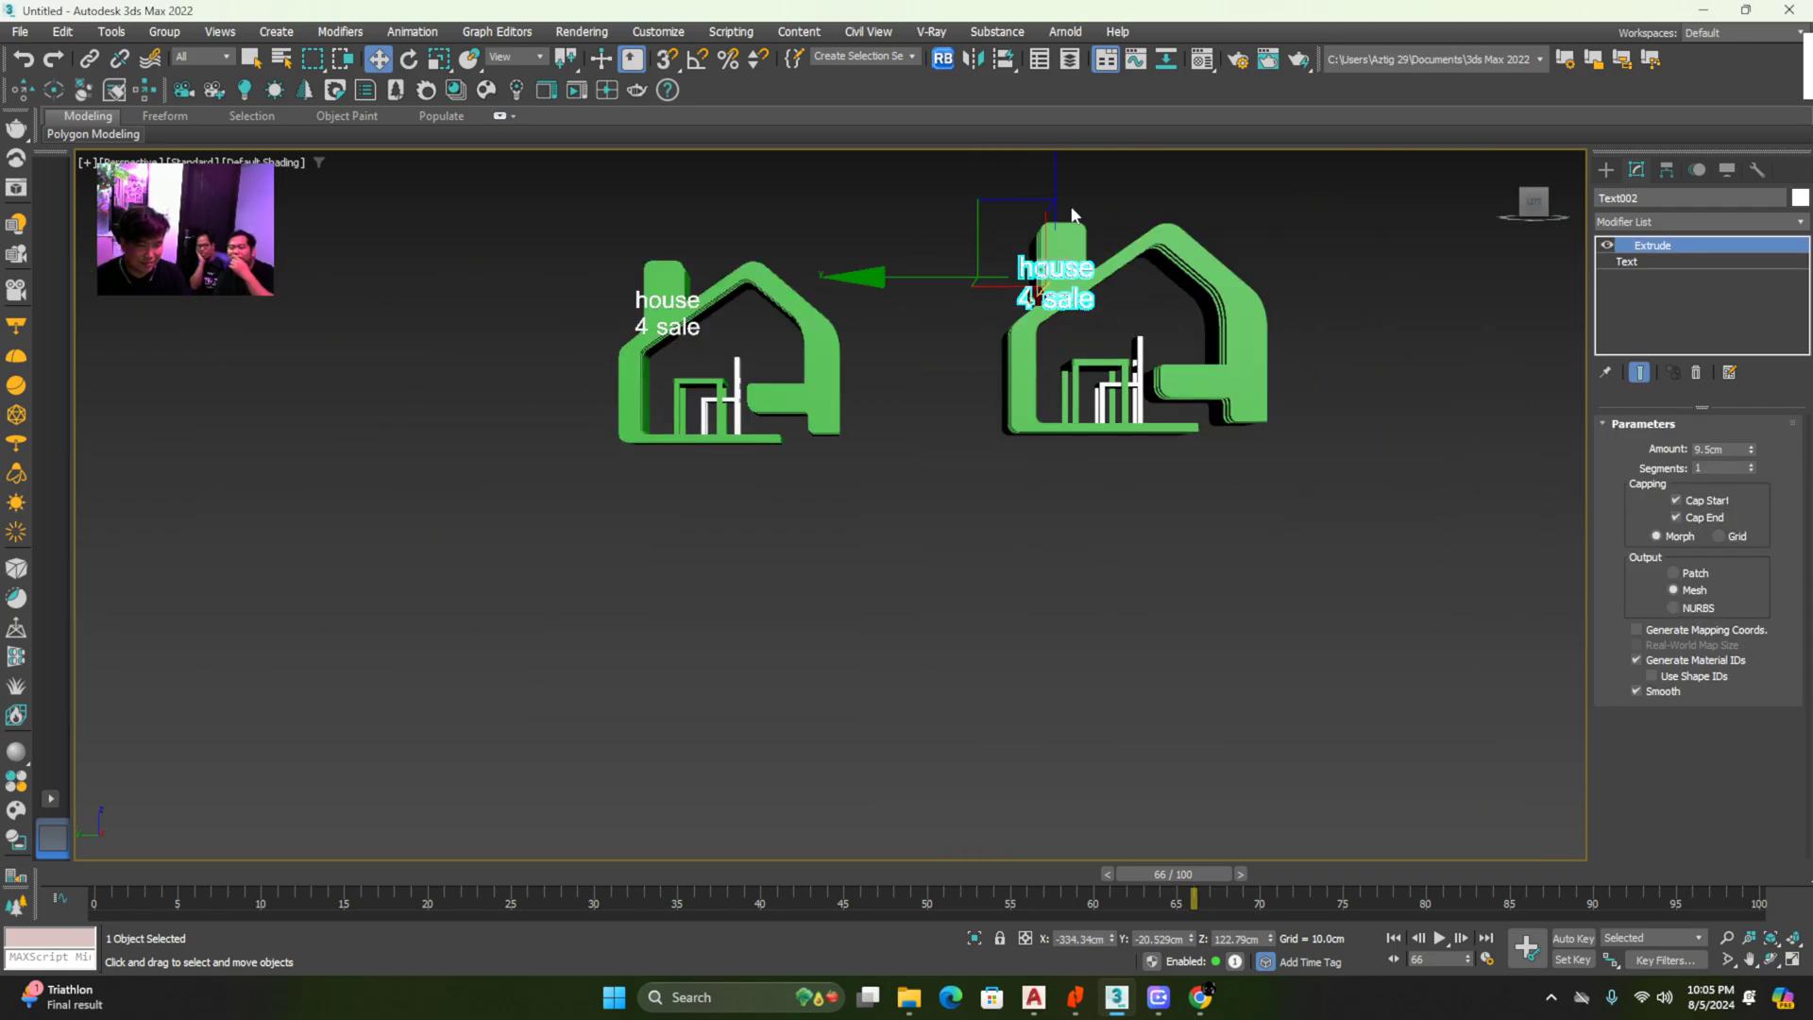
scroll(1058, 232, "down", 2)
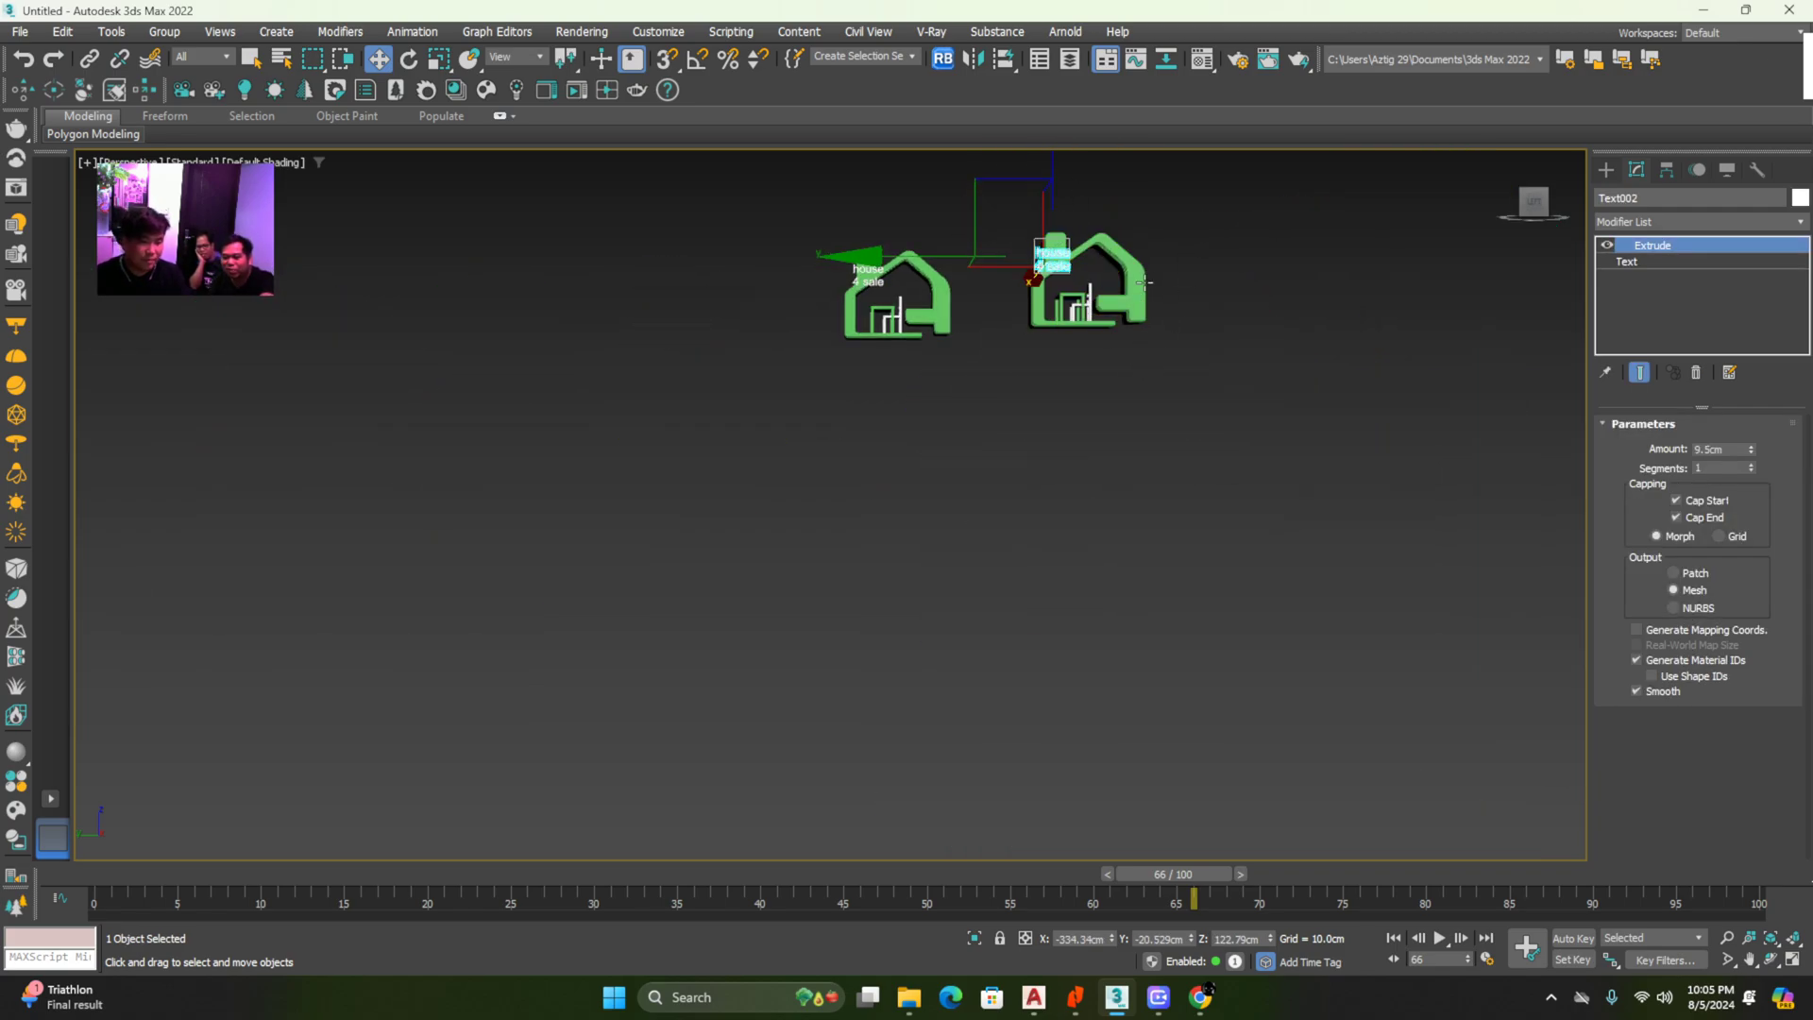
scroll(1083, 264, "up", 6)
scroll(1015, 397, "down", 1)
middle_click_drag(984, 623, 1593, 73)
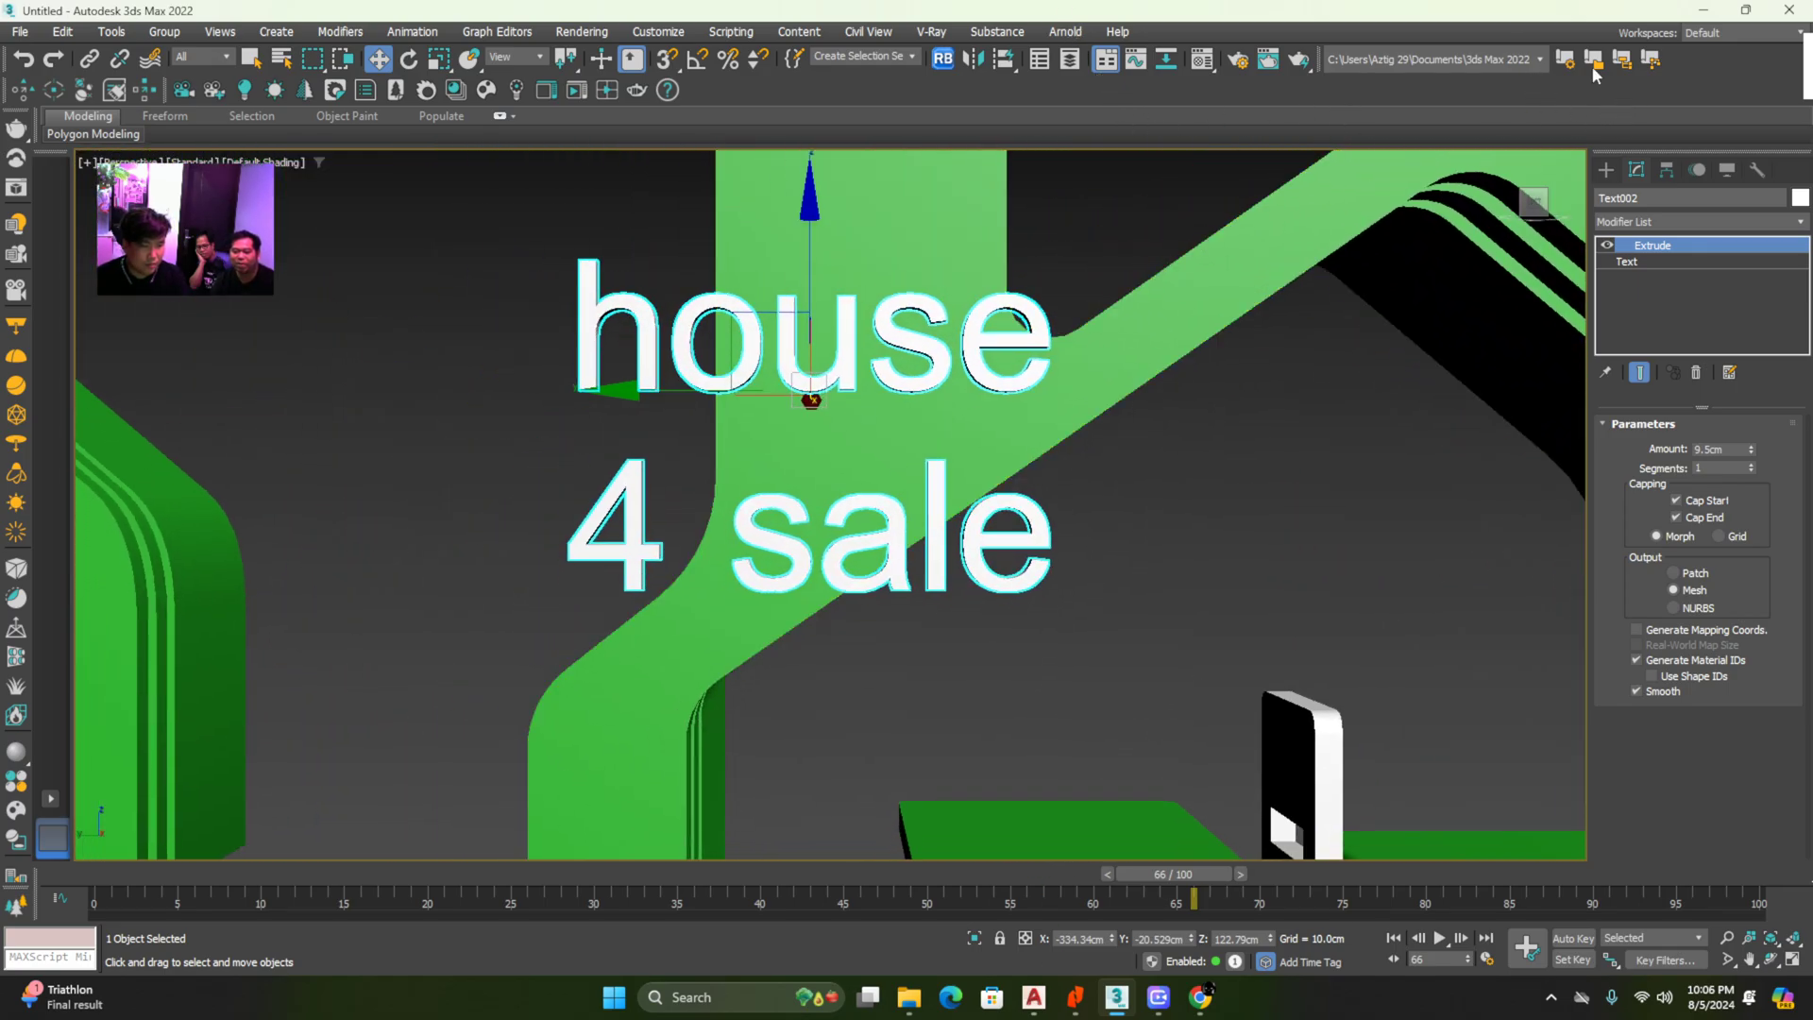
Select the TABLE group by name from the scene's object list and frame the view on it
scroll(925, 648, "down", 10)
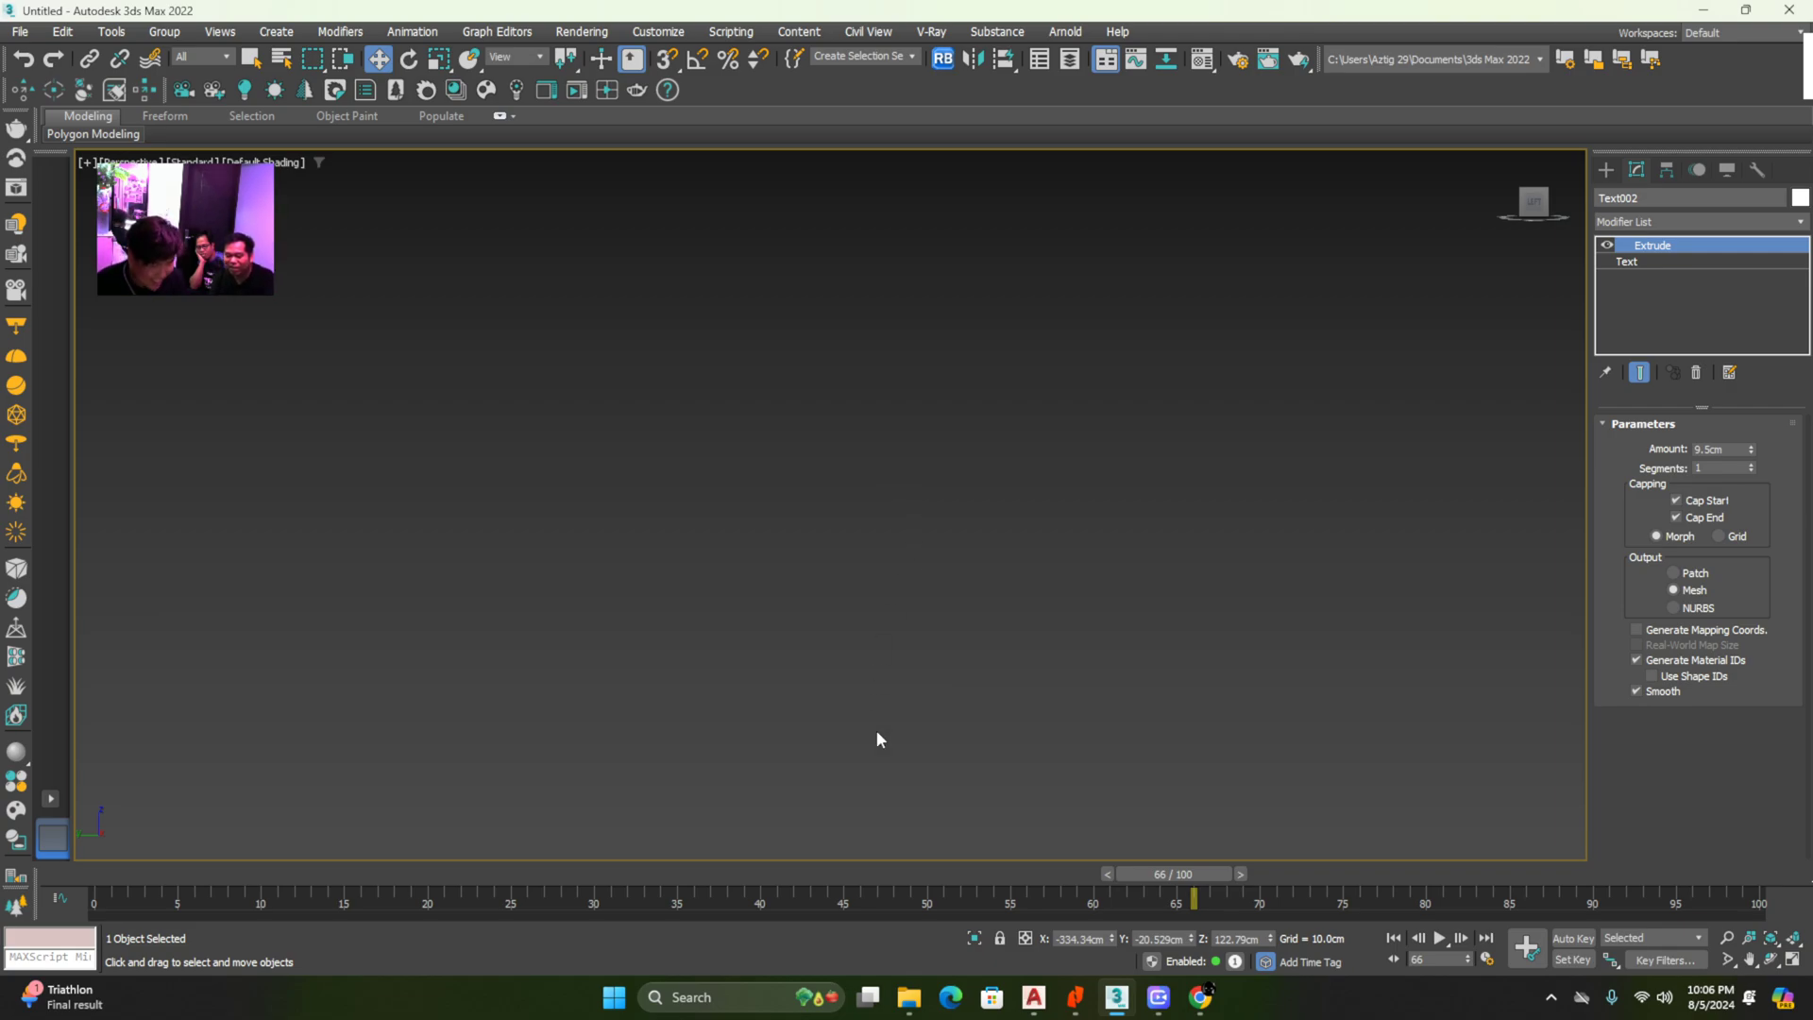
key("h")
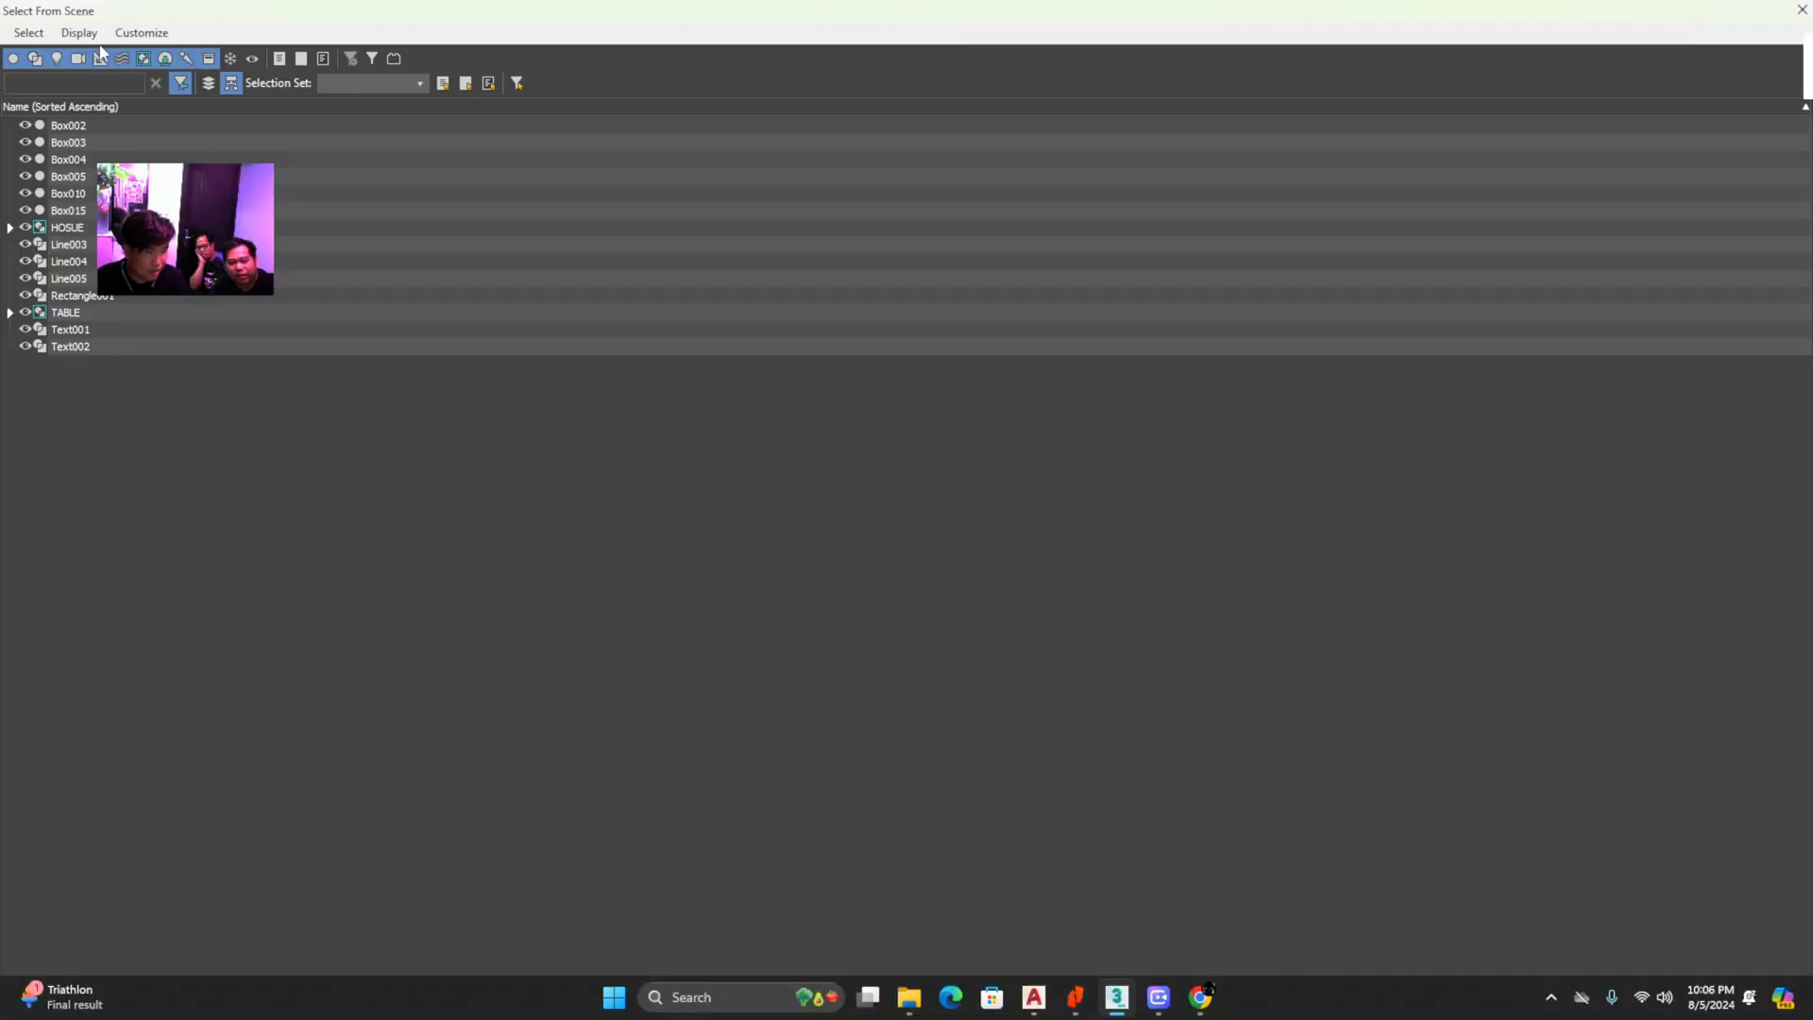
double_click(206, 10)
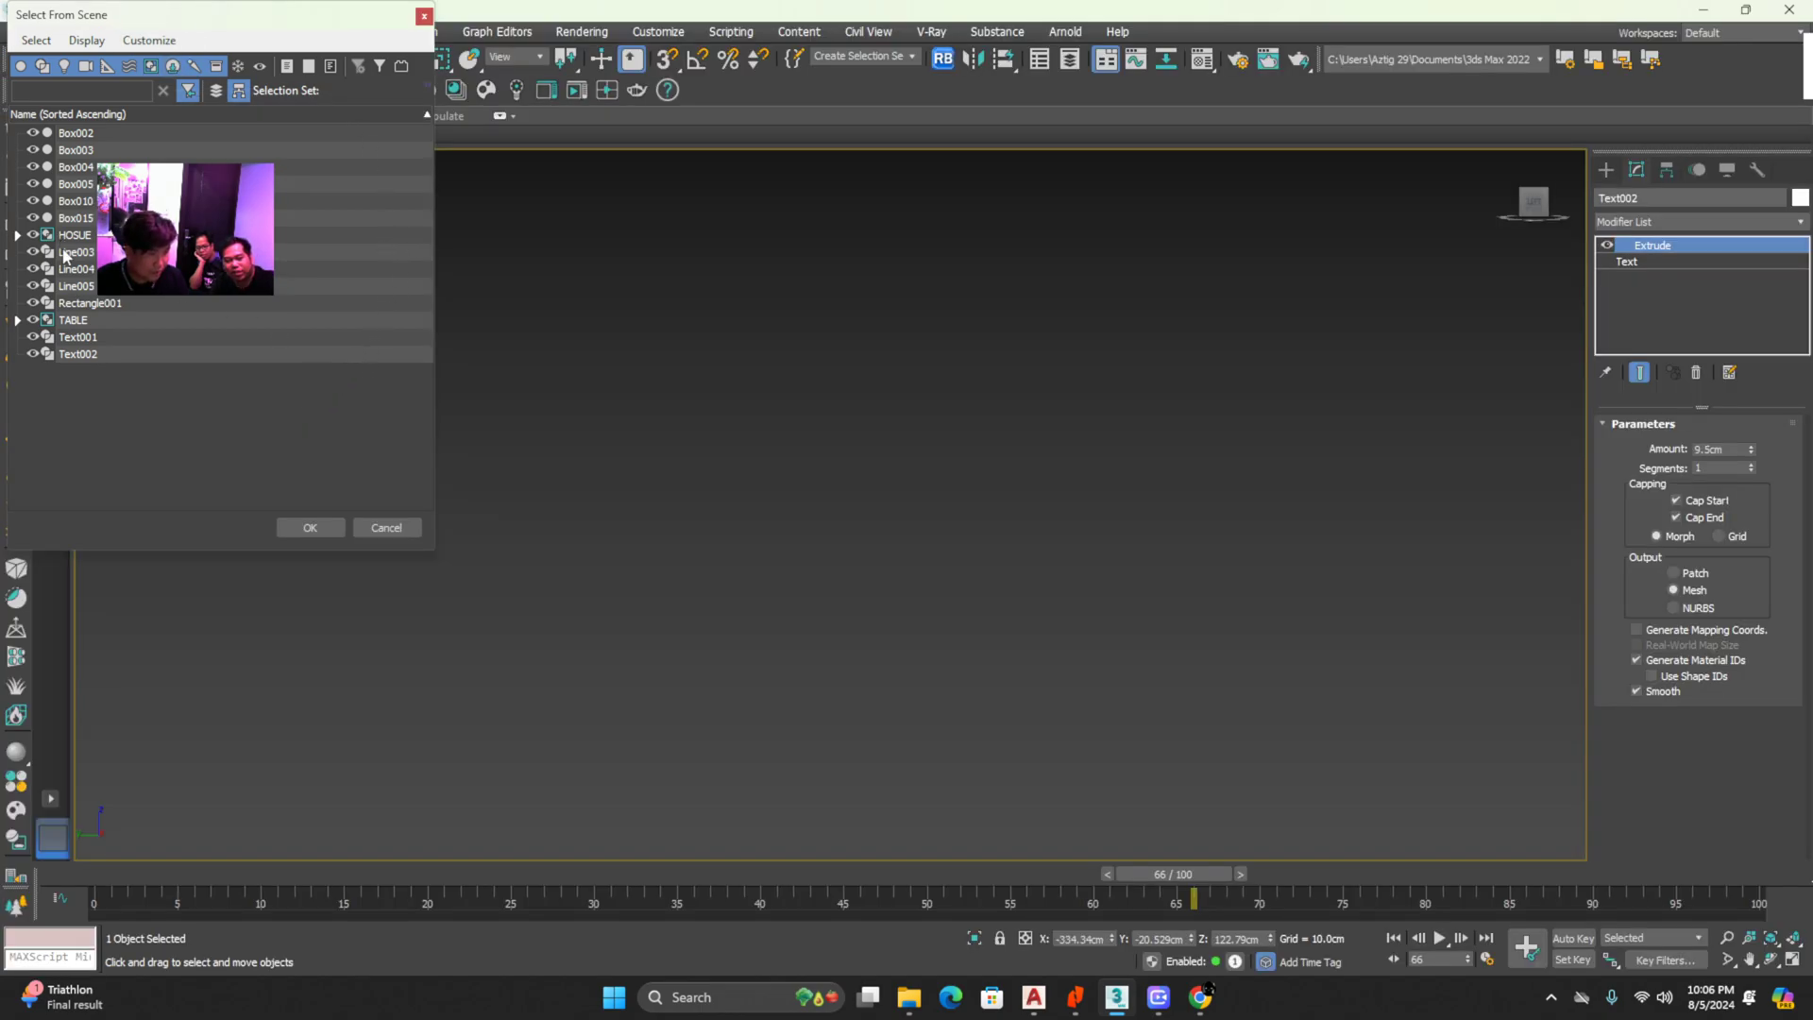
left_click(75, 322)
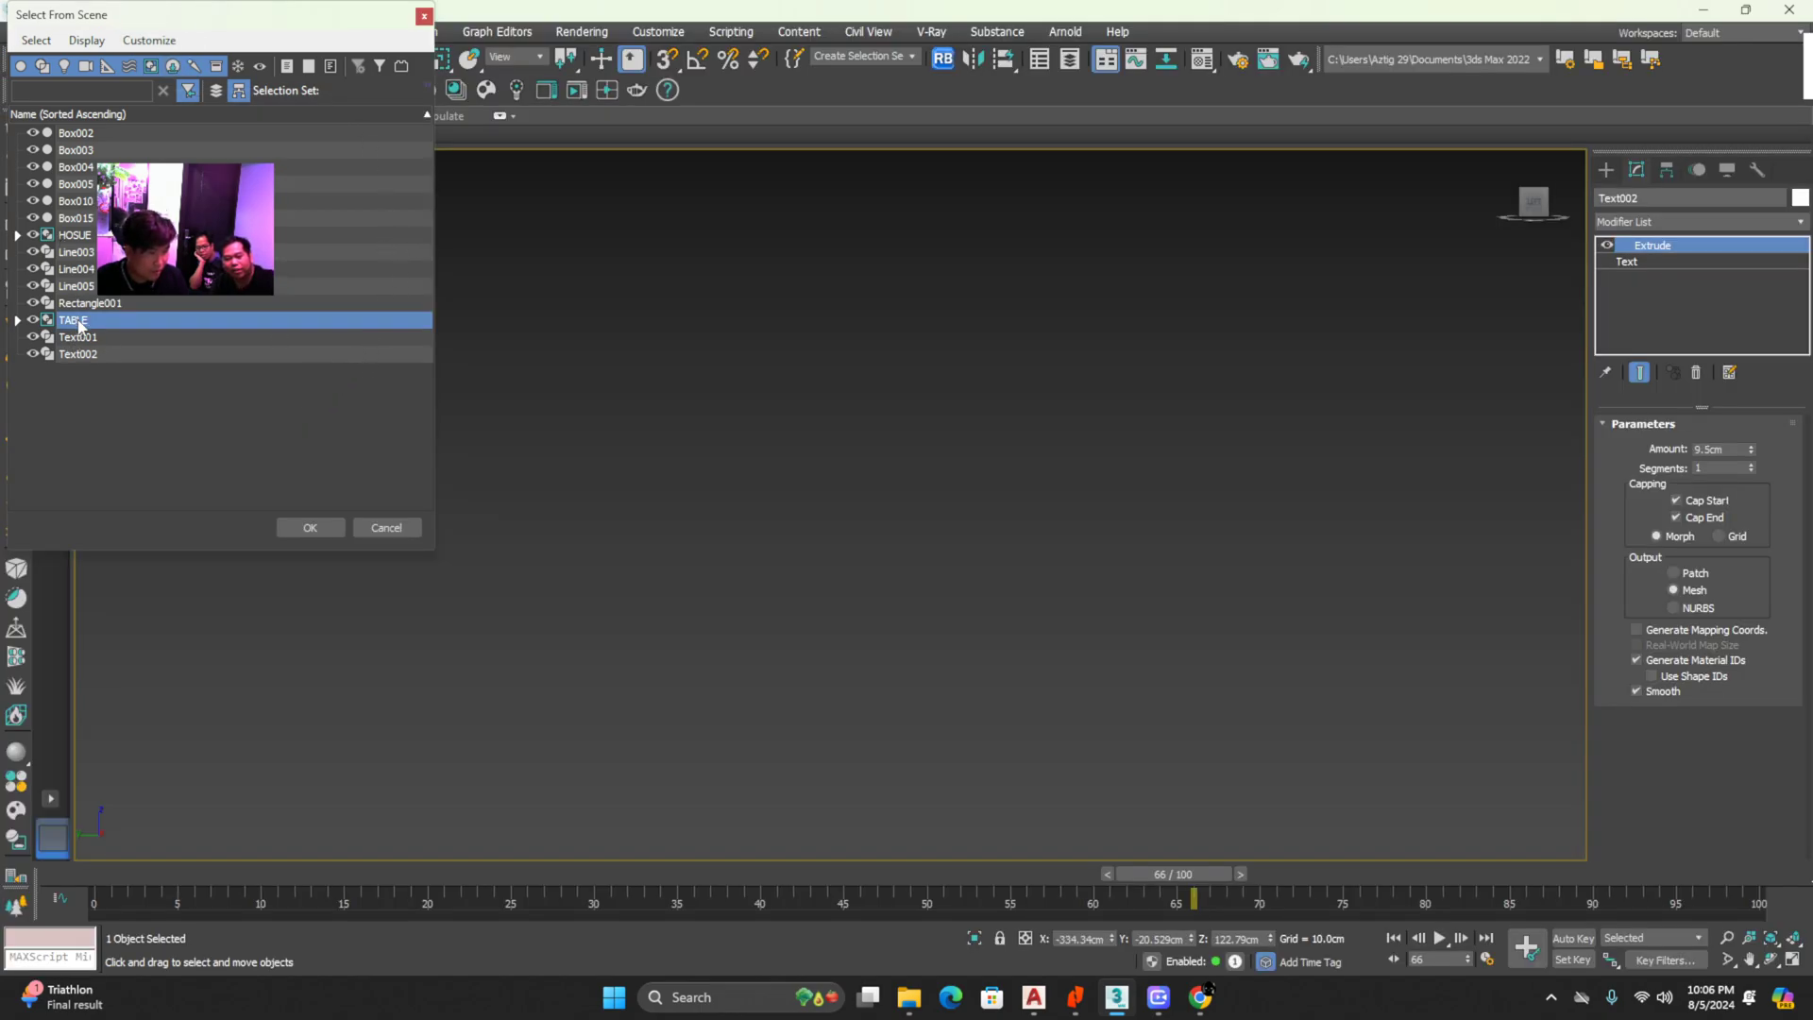
left_click(318, 525)
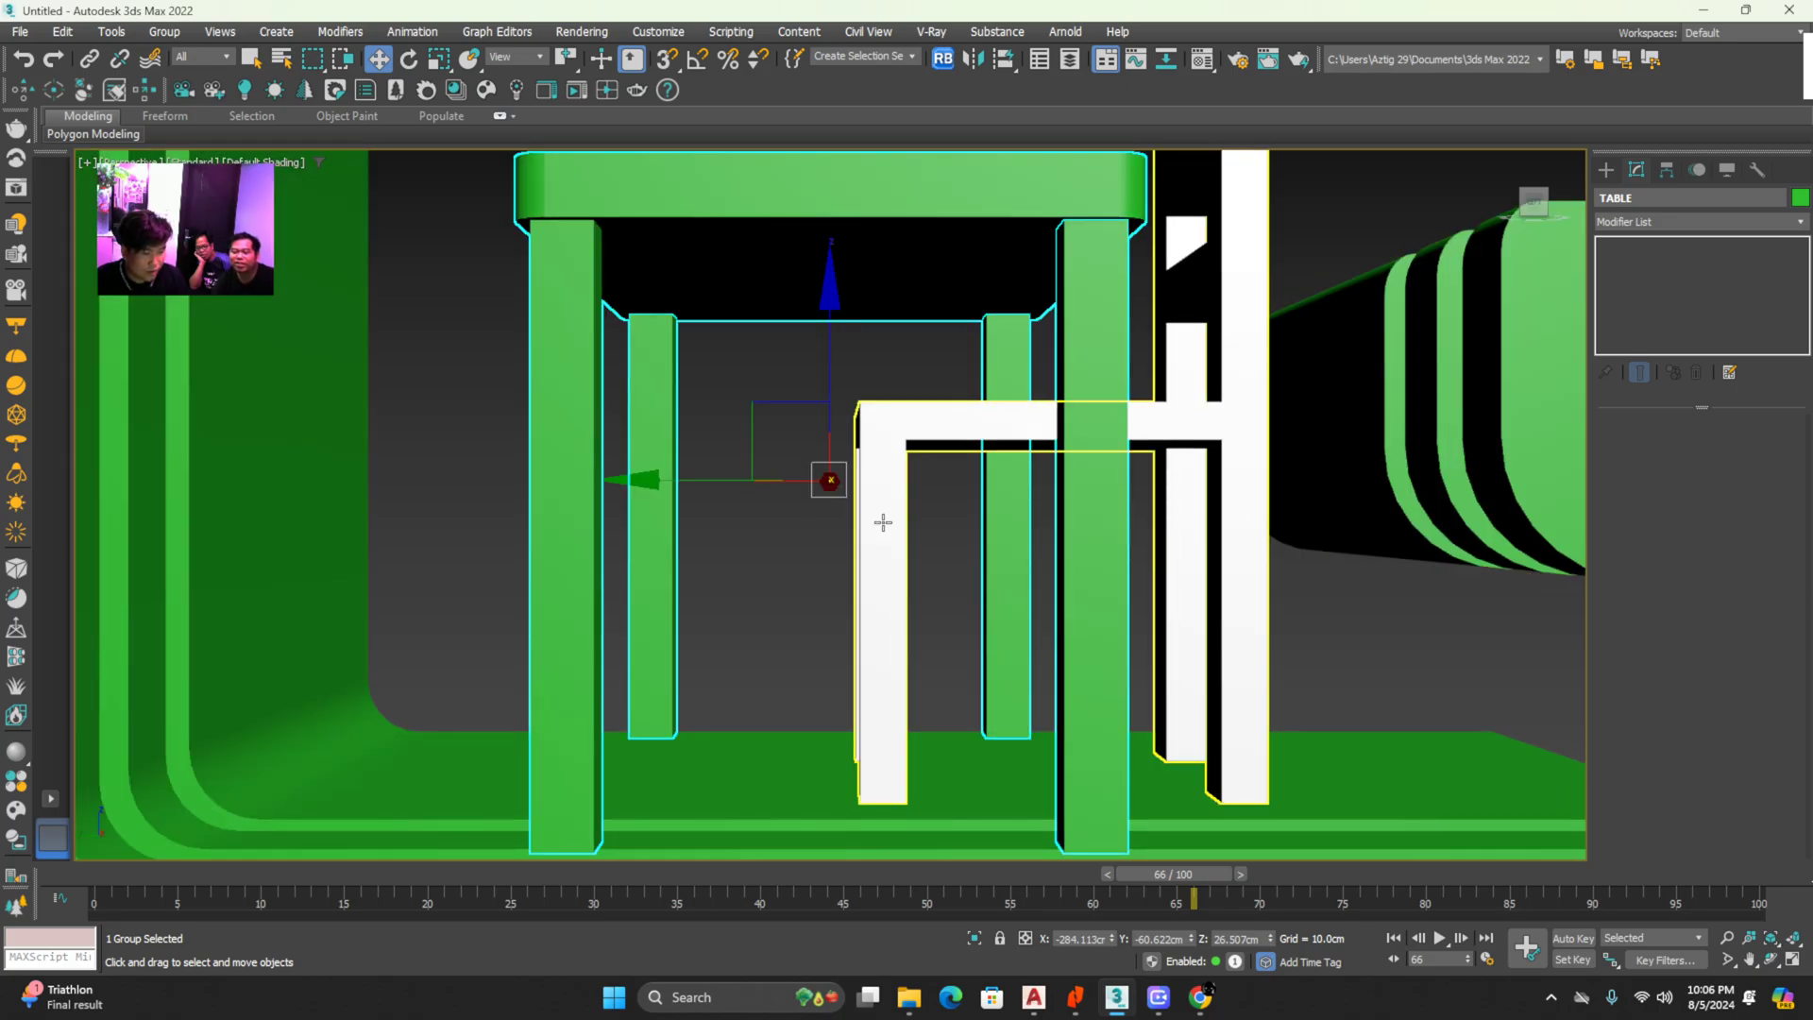
Create a teapot with a radius of about 10.2 cm on the tabletop inside the assembled house, using AutoGrid
scroll(887, 515, "down", 5)
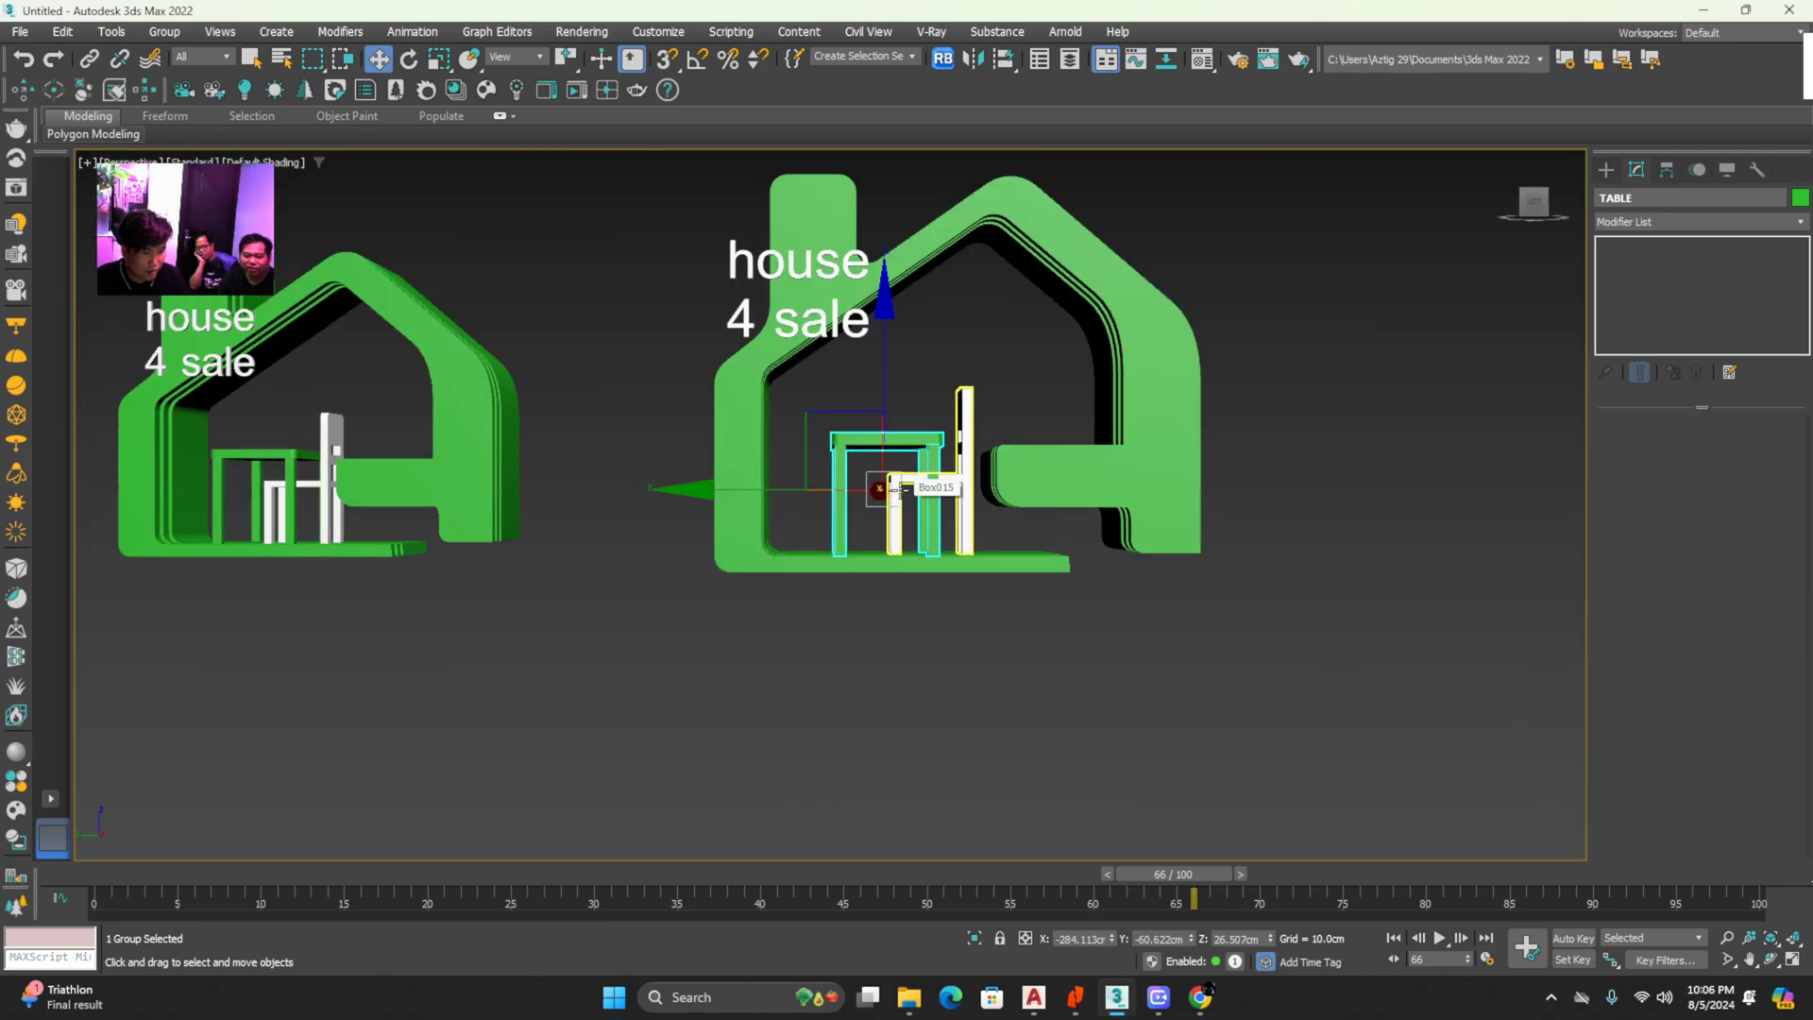
middle_click_drag(1143, 471, 990, 608)
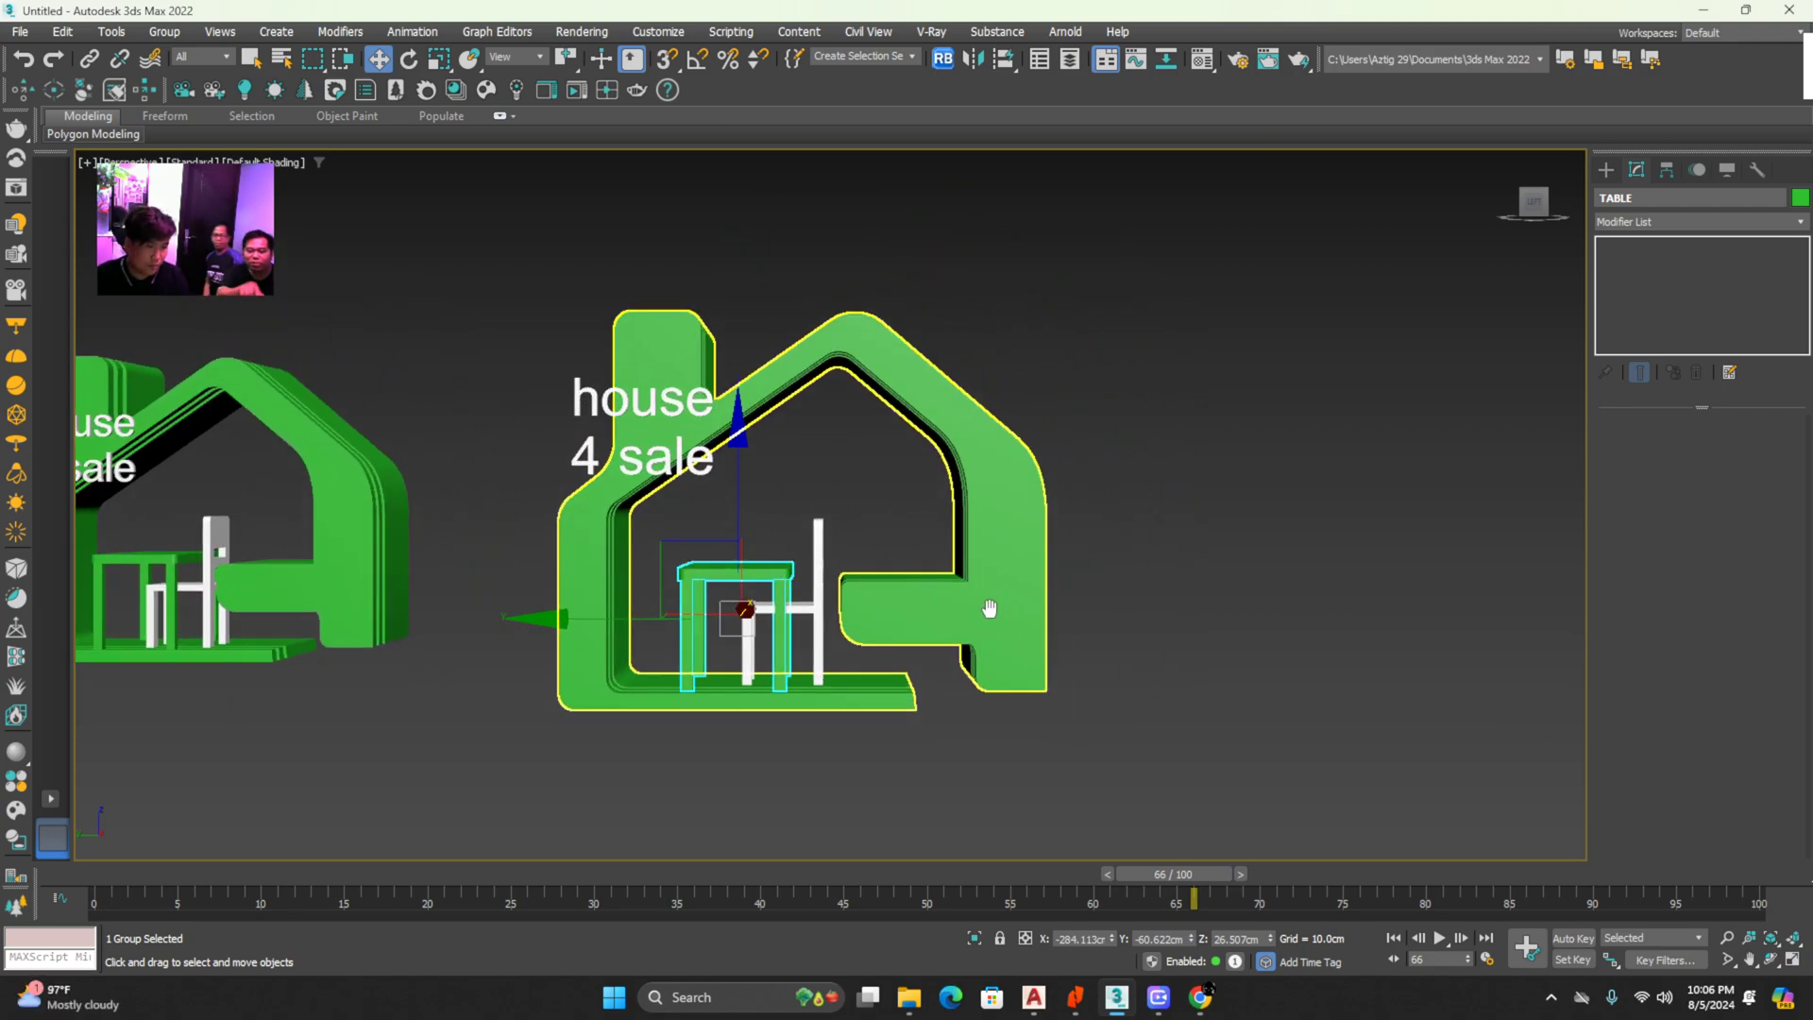
scroll(752, 566, "up", 5)
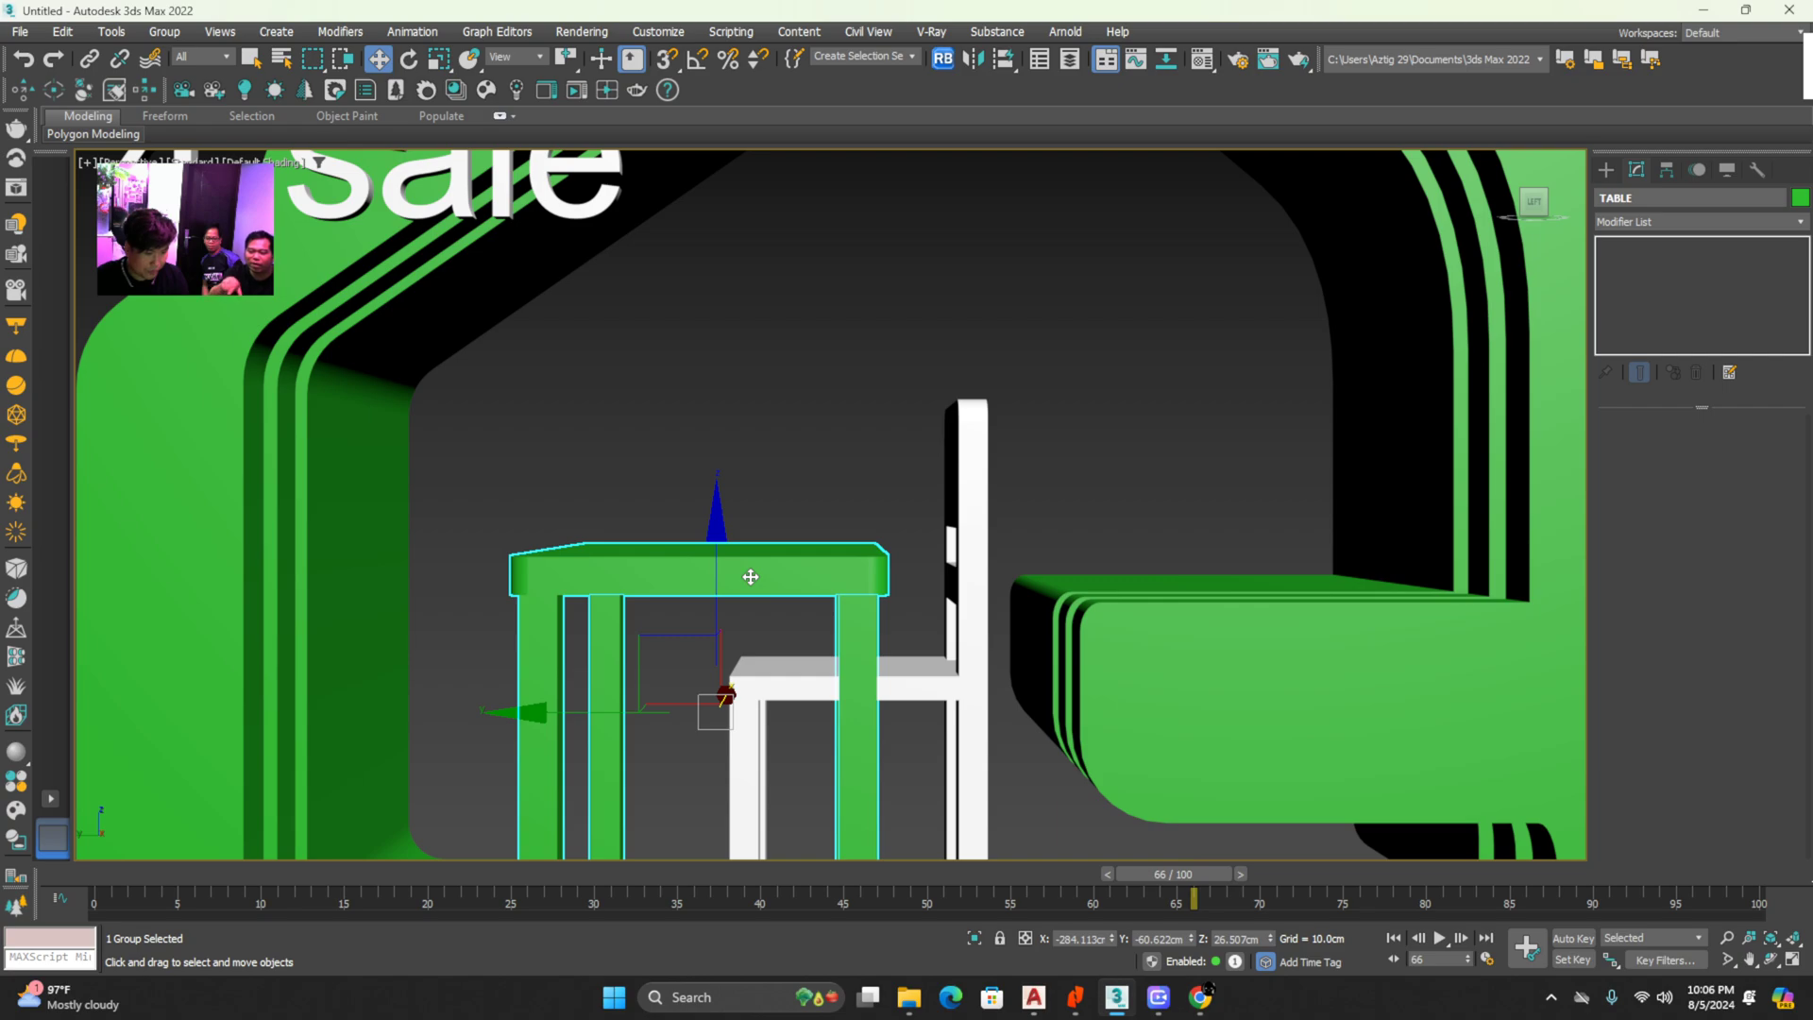
middle_click_drag(751, 577, 841, 765)
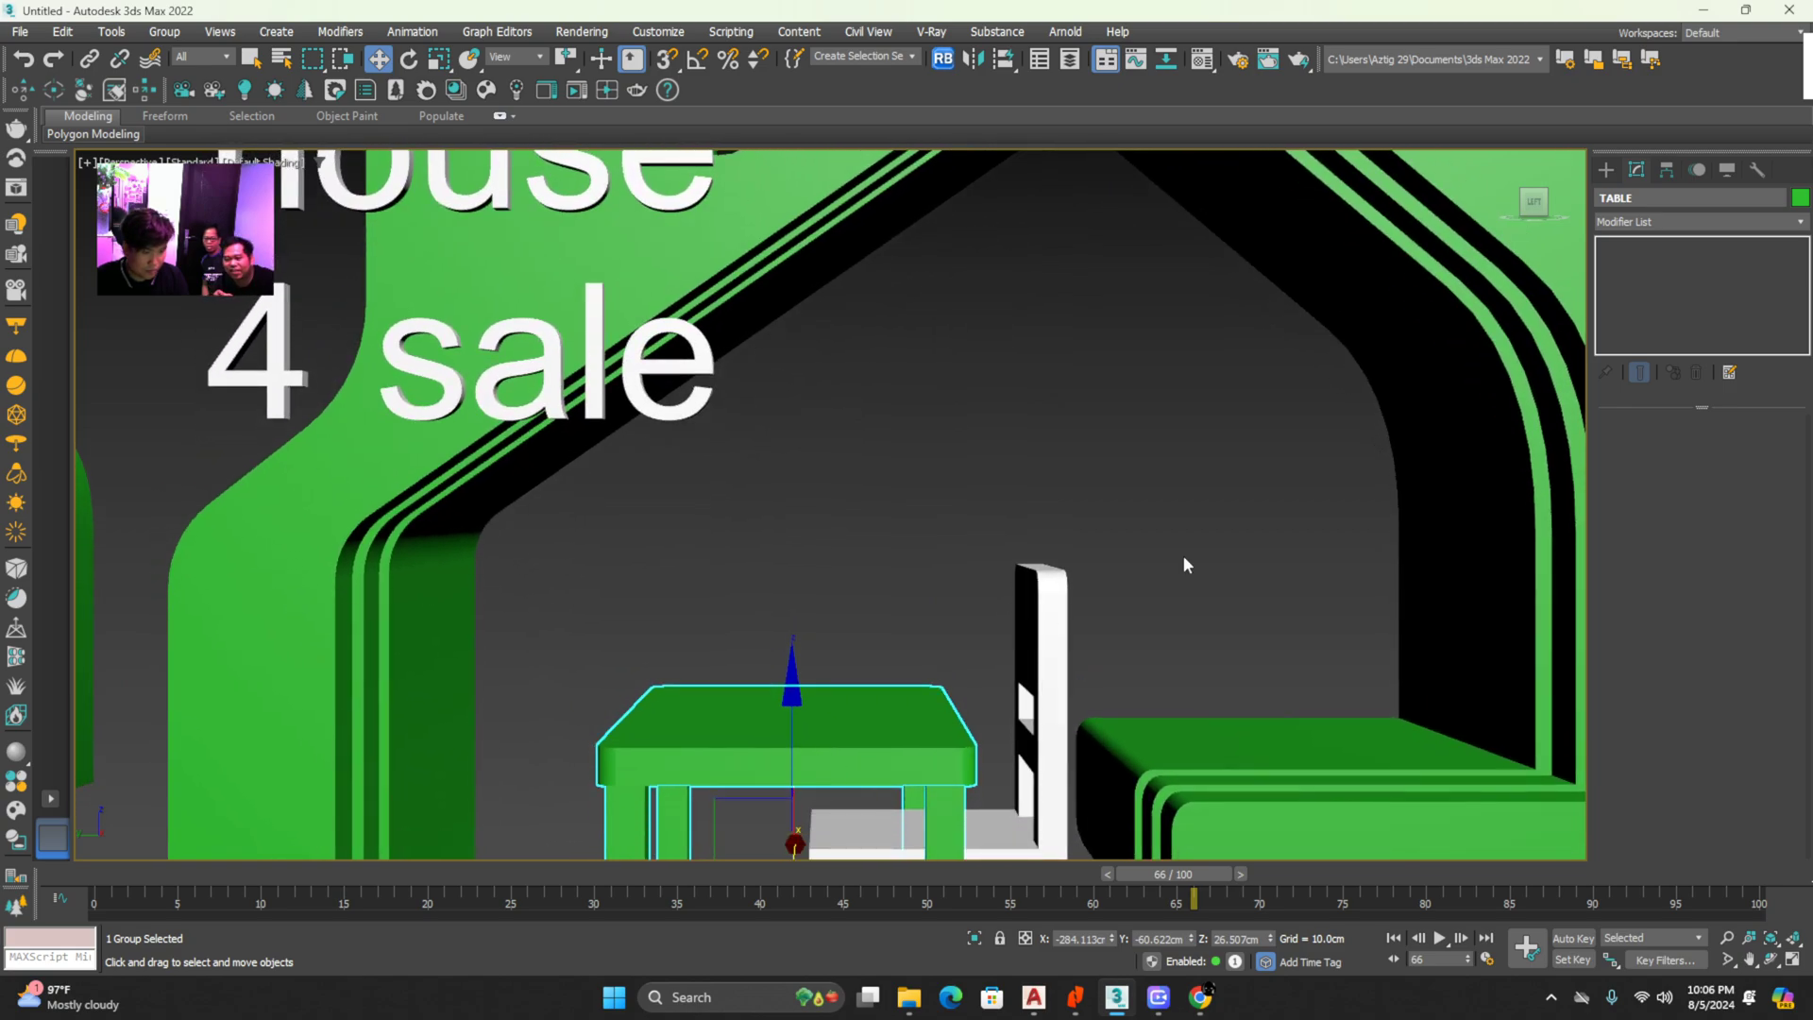
left_click(1606, 171)
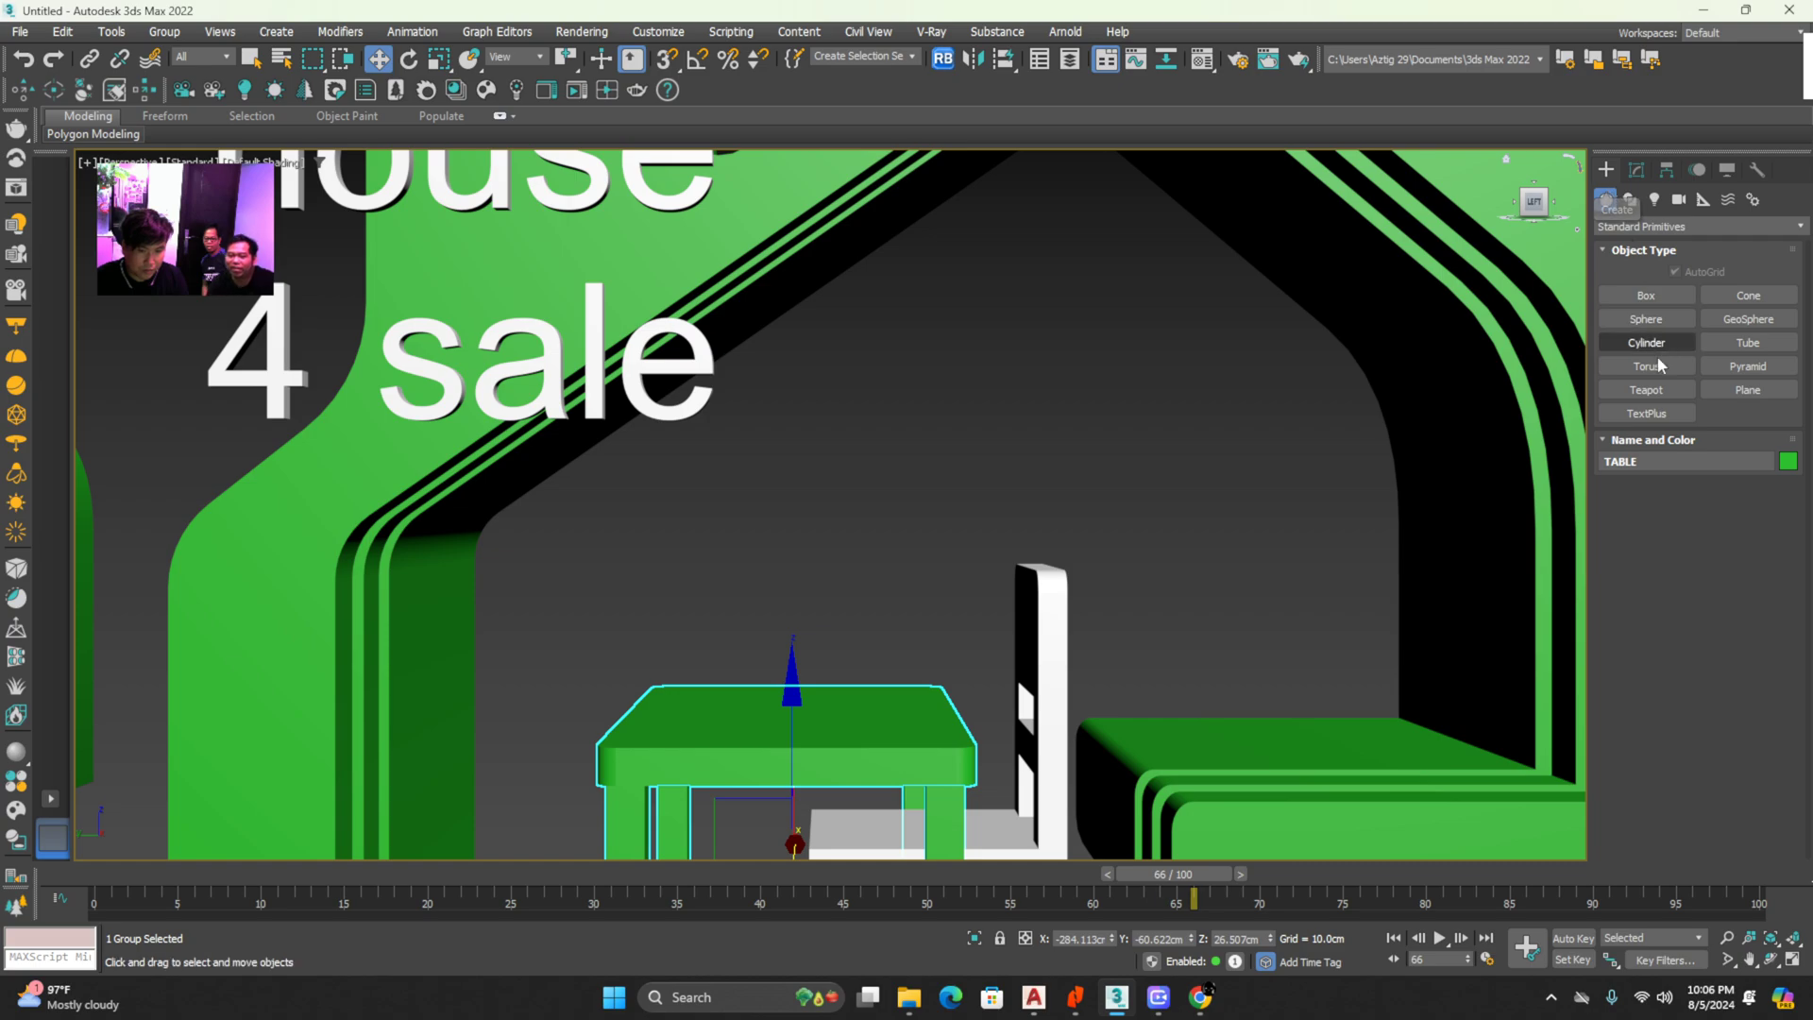
left_click(1659, 392)
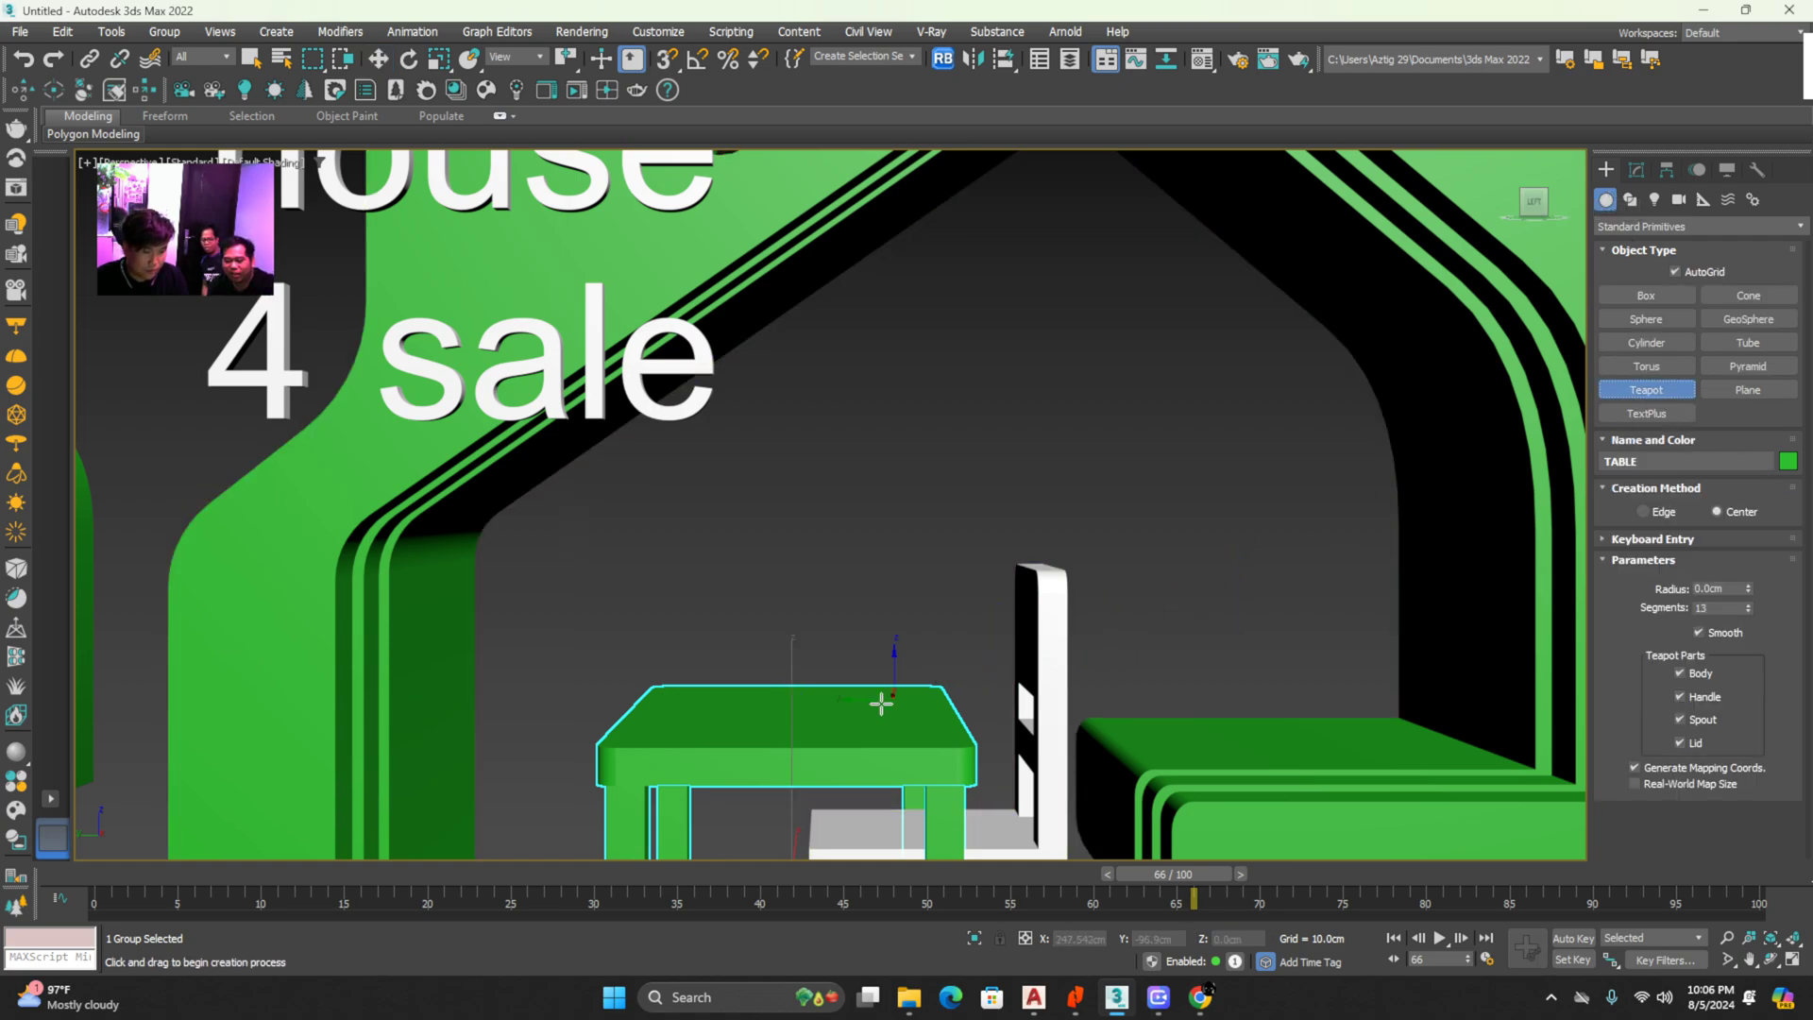
left_click(792, 702)
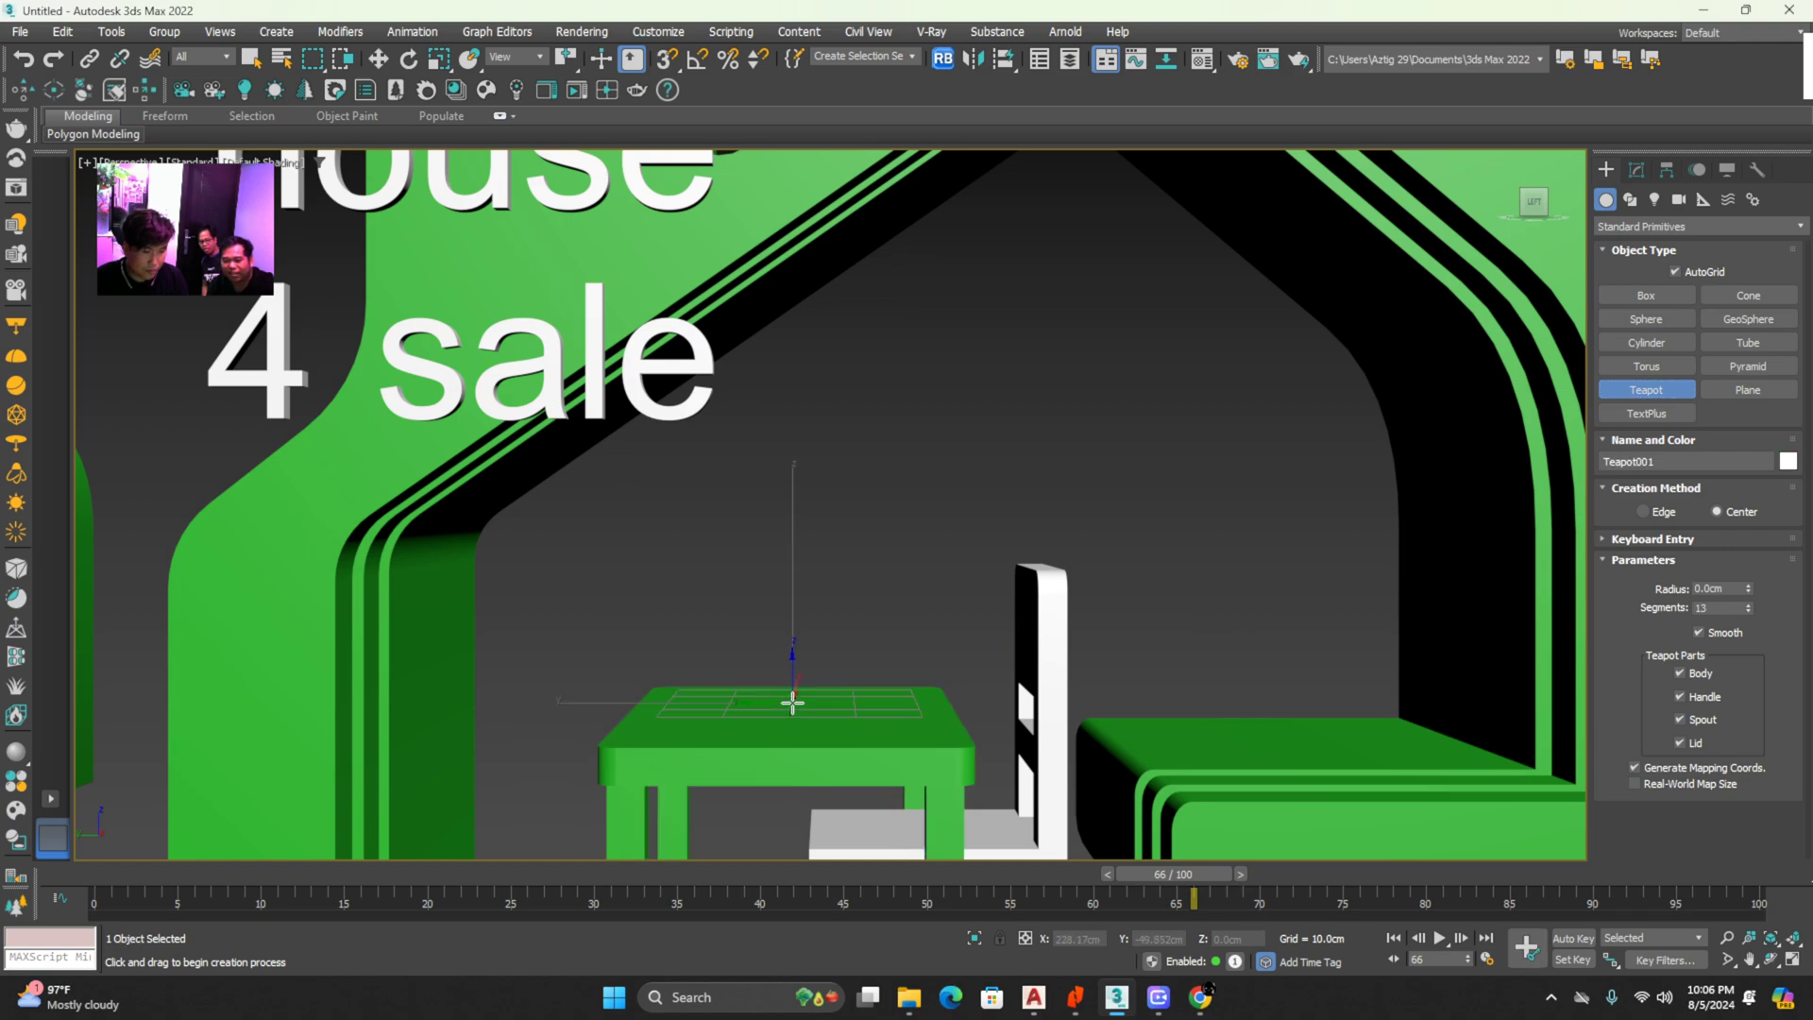
left_click_drag(792, 702, 803, 697)
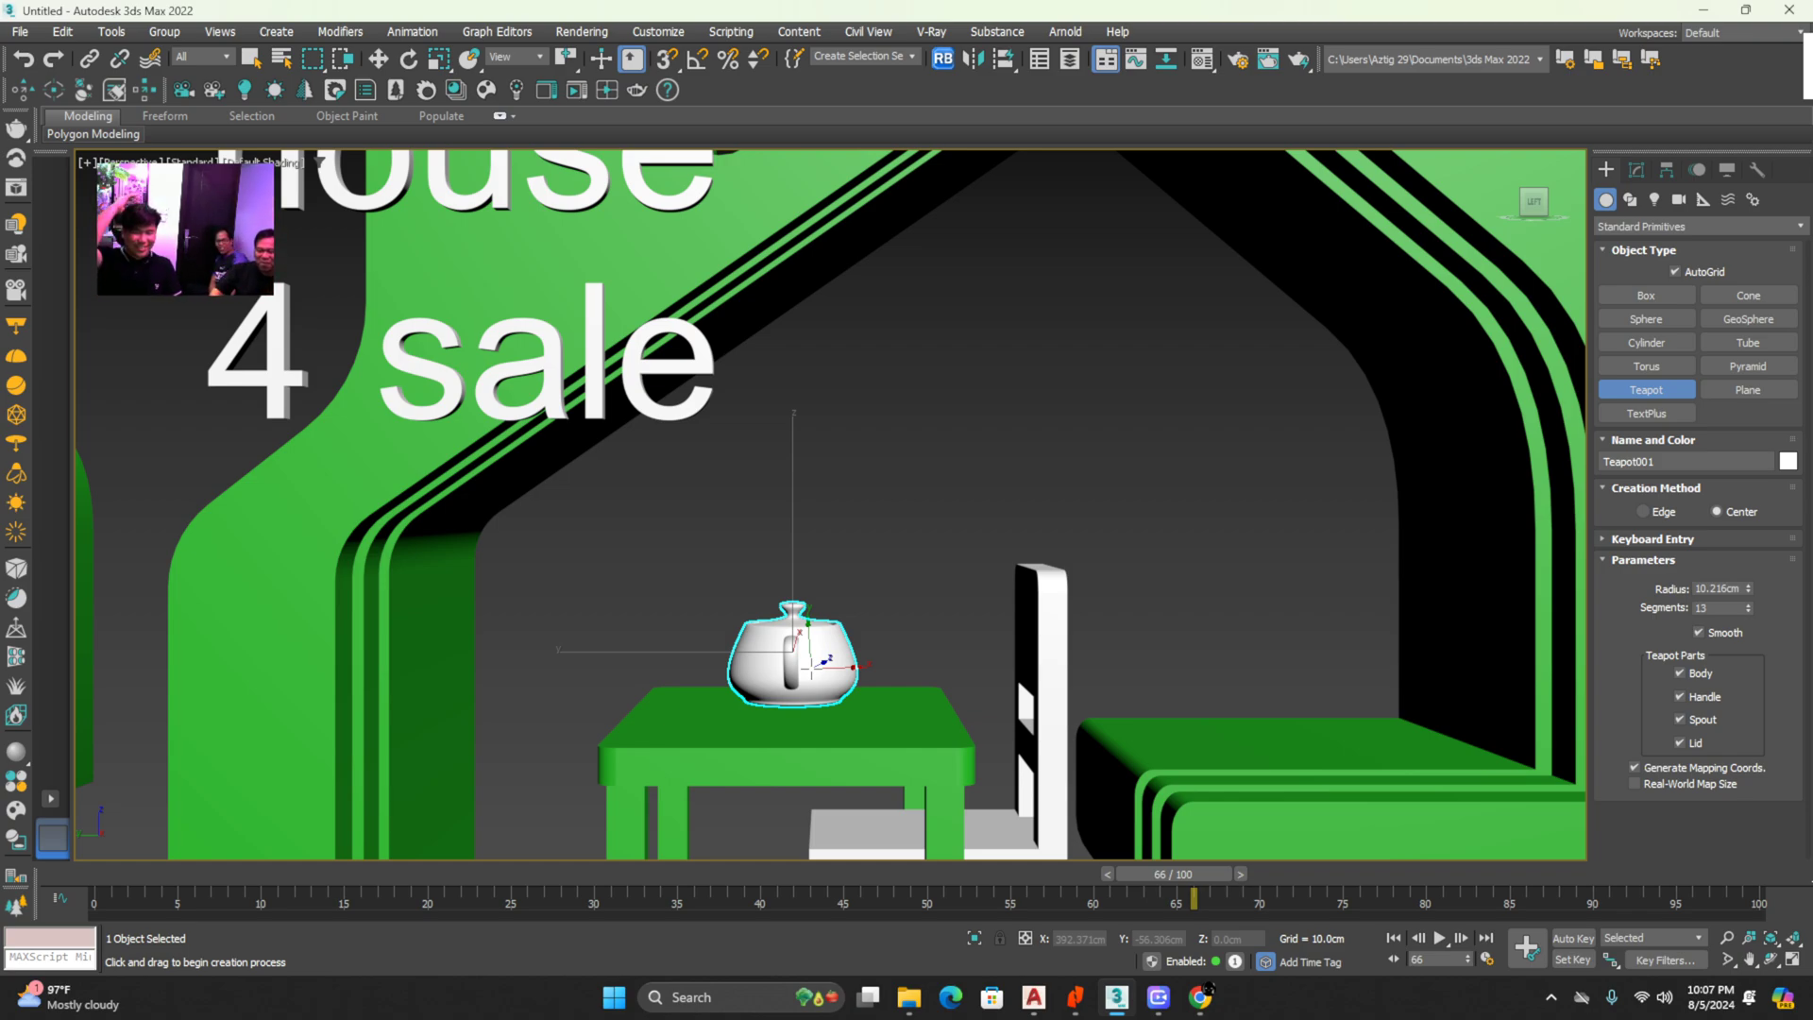
scroll(579, 535, "down", 5)
scroll(1024, 485, "up", 5)
scroll(1026, 497, "down", 2)
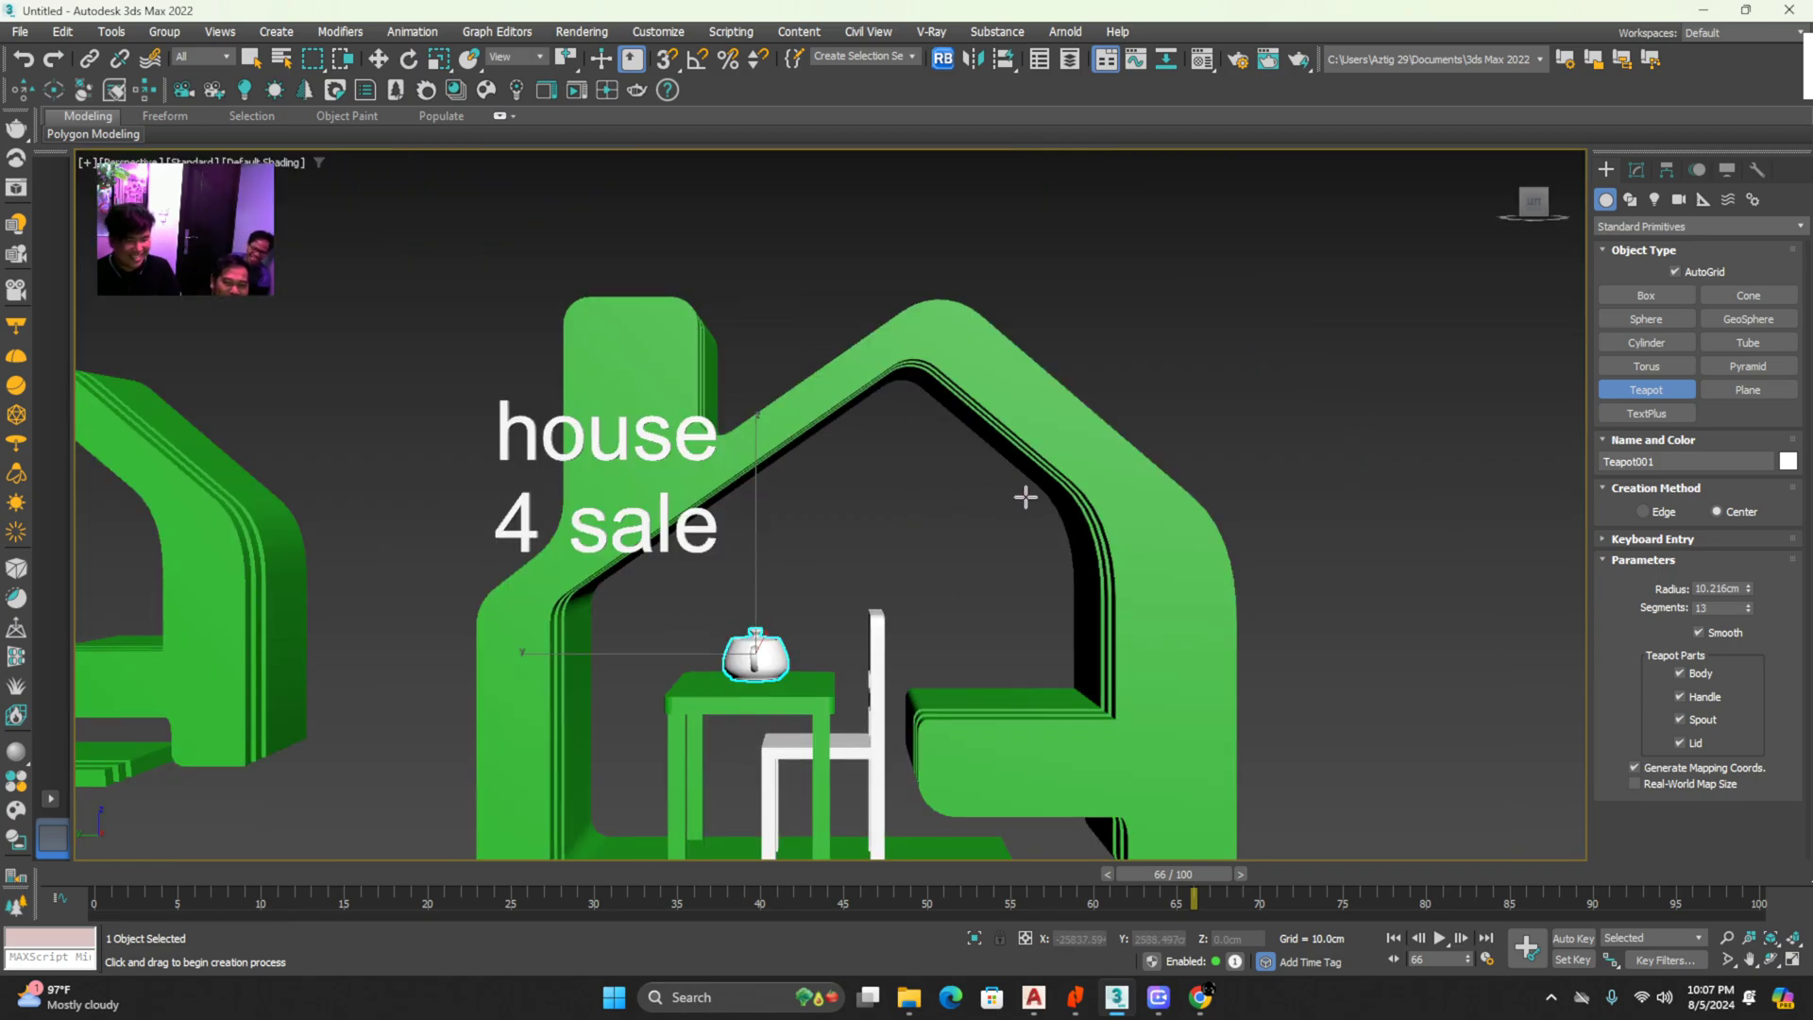
mouse_move(1436, 100)
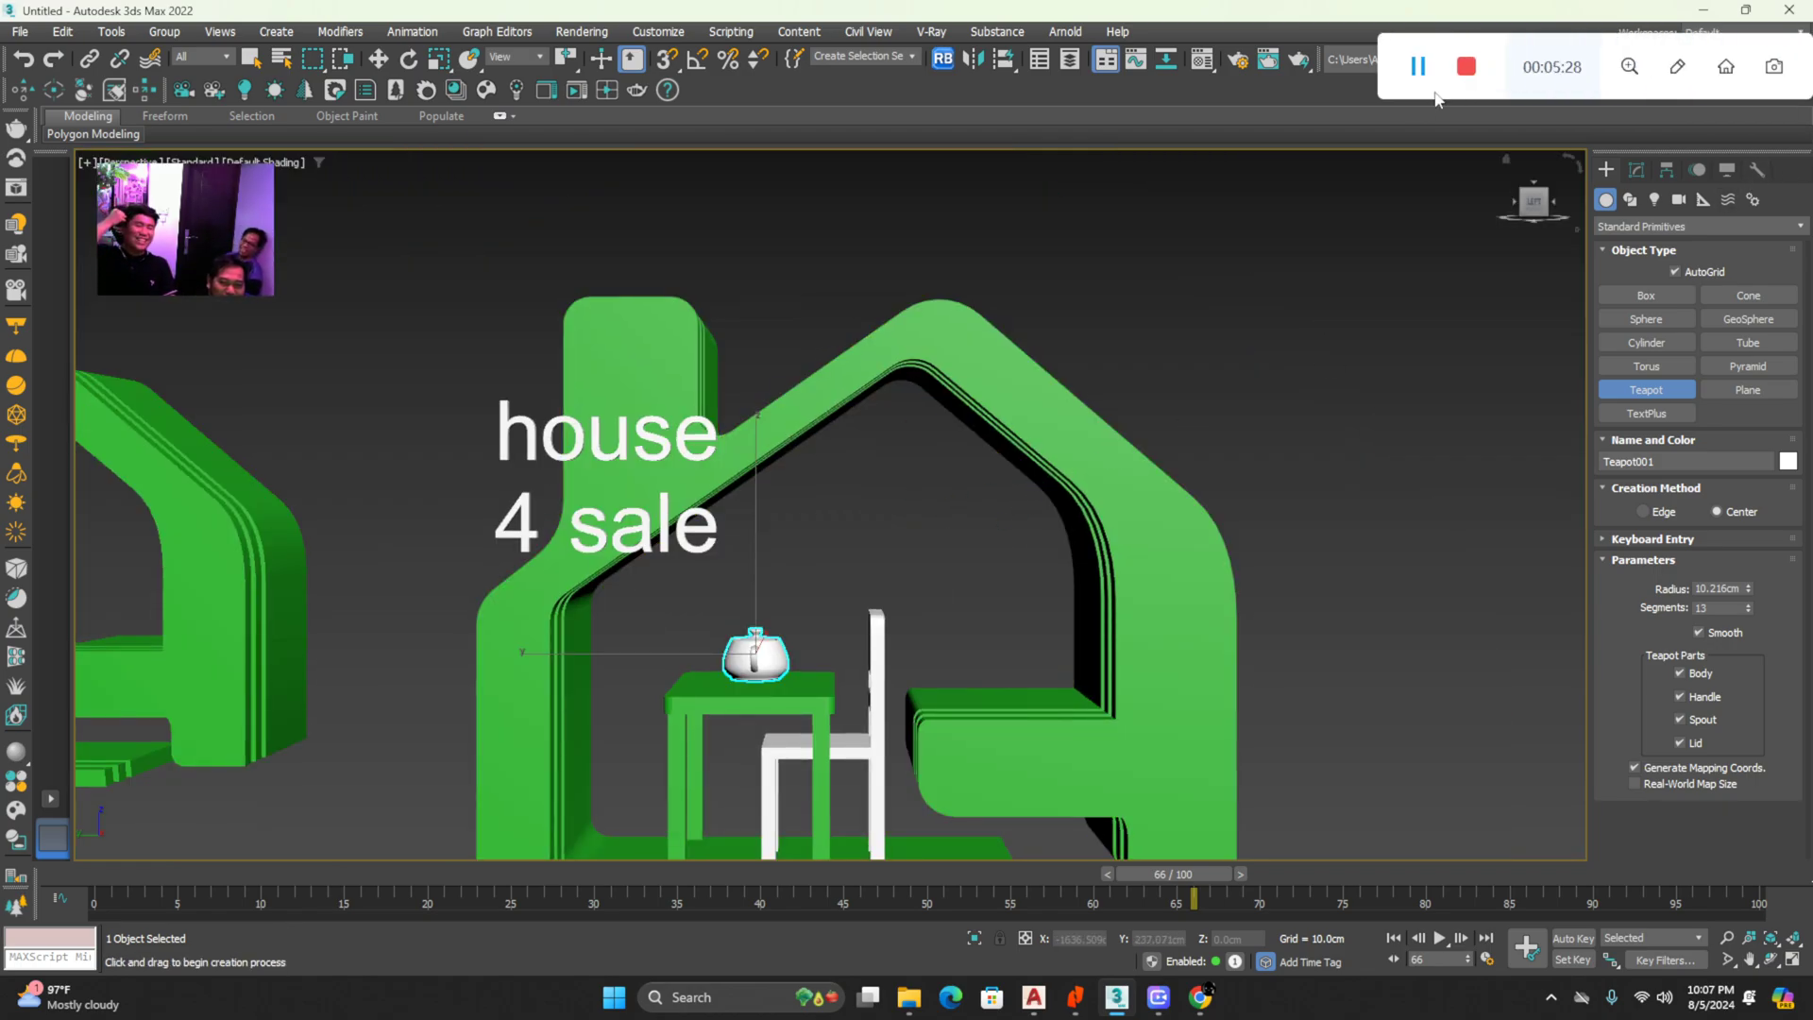
scroll(1124, 316, "down", 3)
scroll(1024, 321, "up", 3)
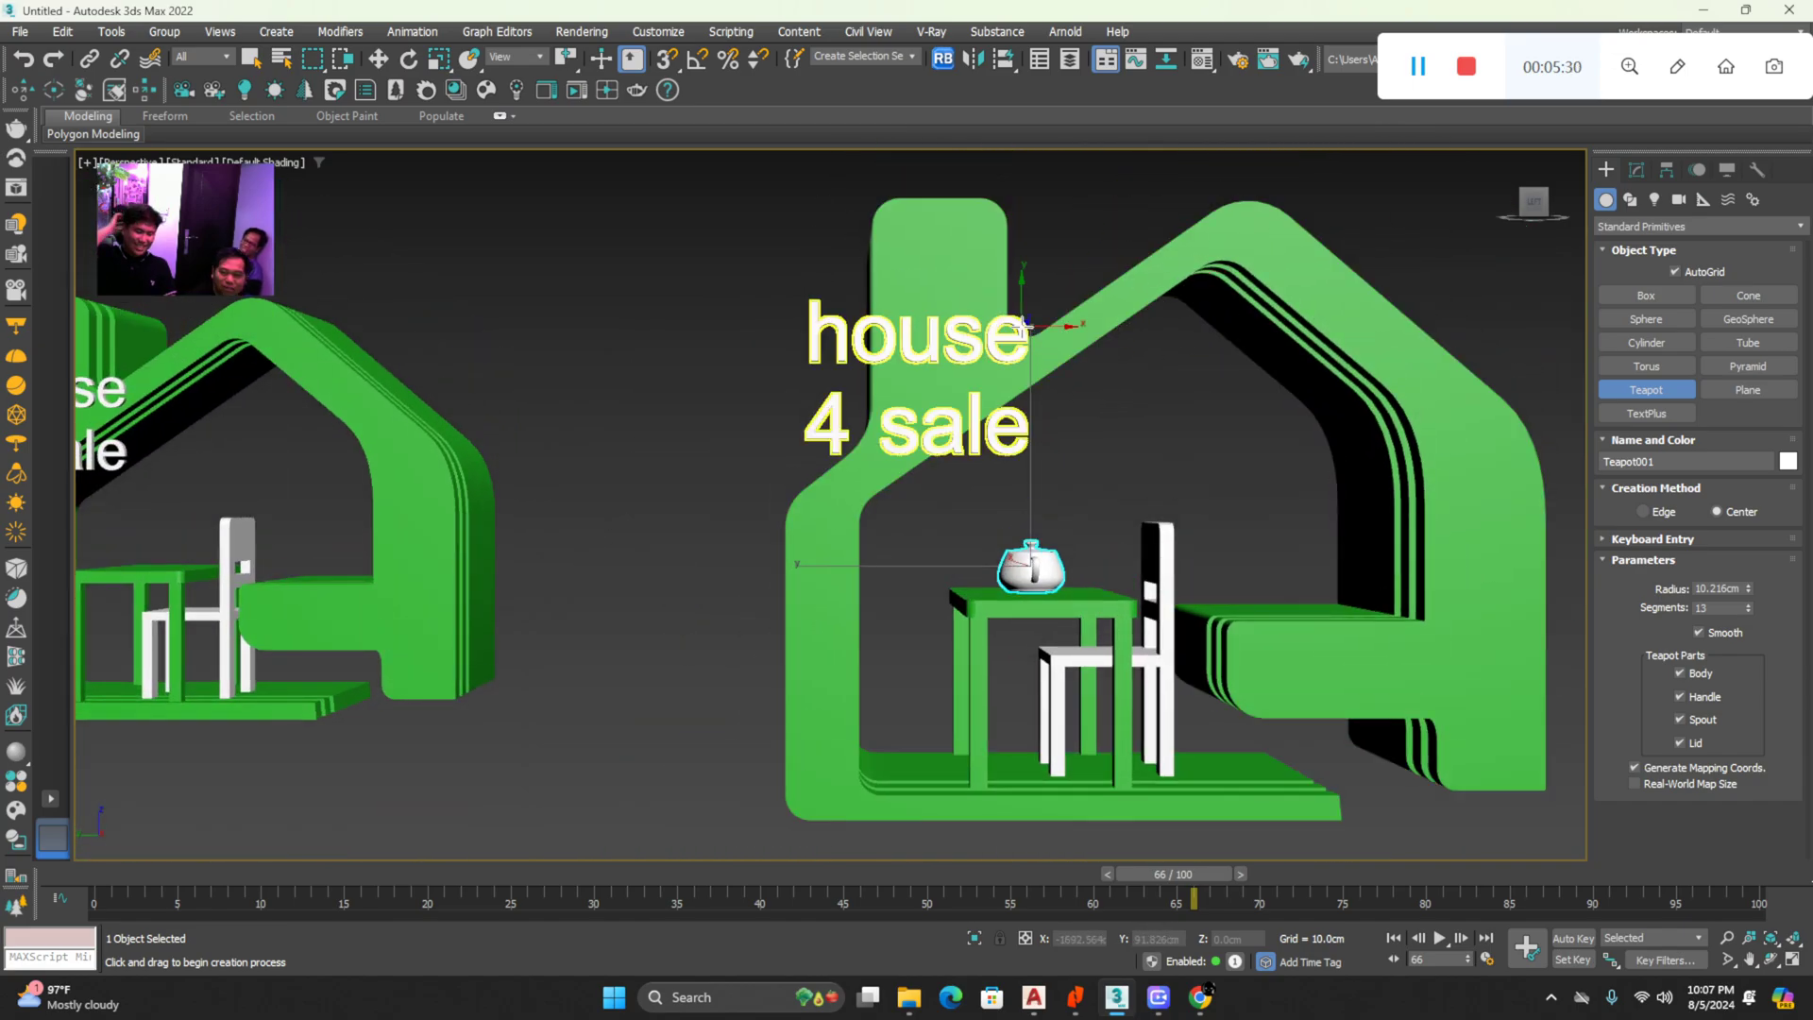